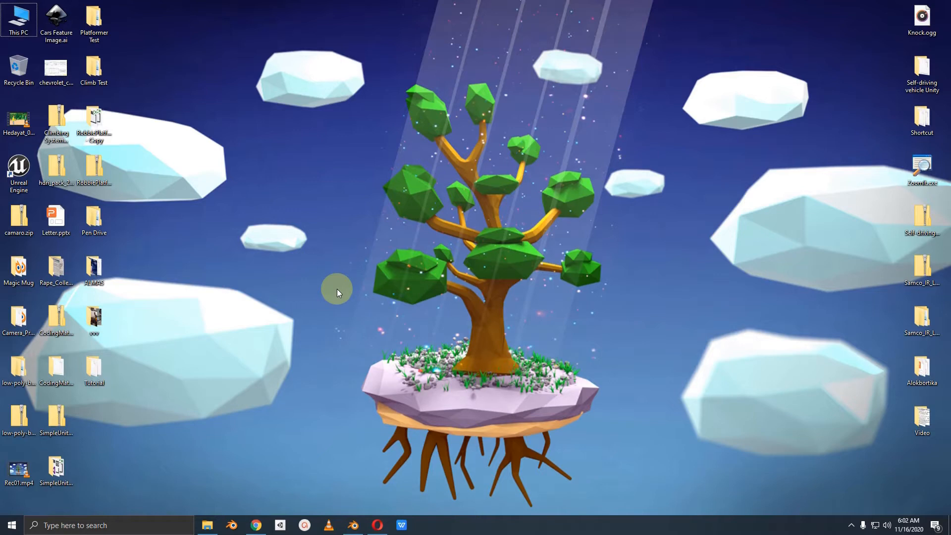
Step: Switch to Blender and hide the four reference image empties around the car model
{"action": "left_click", "coordinate": [353, 525]}
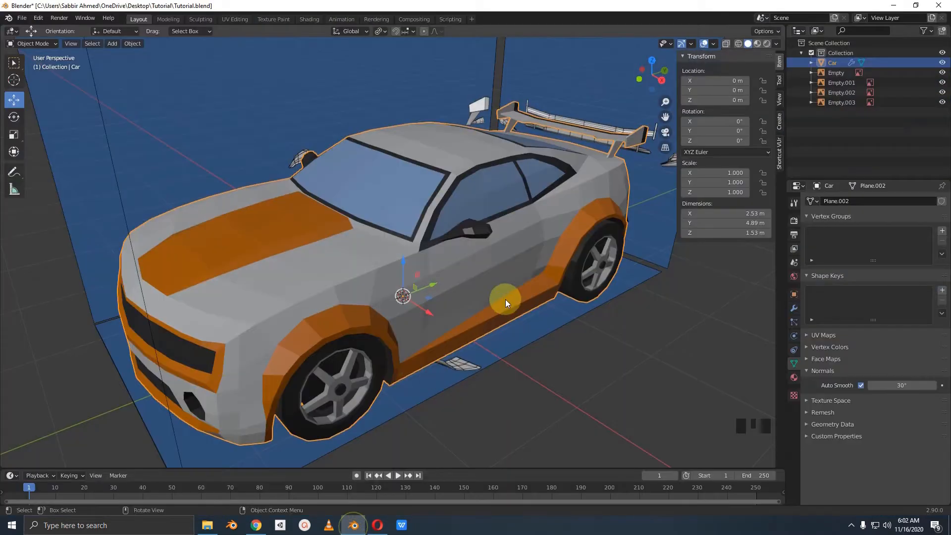
{"action": "middle_click_drag", "start_coordinate": [505, 299], "coordinate": [397, 297]}
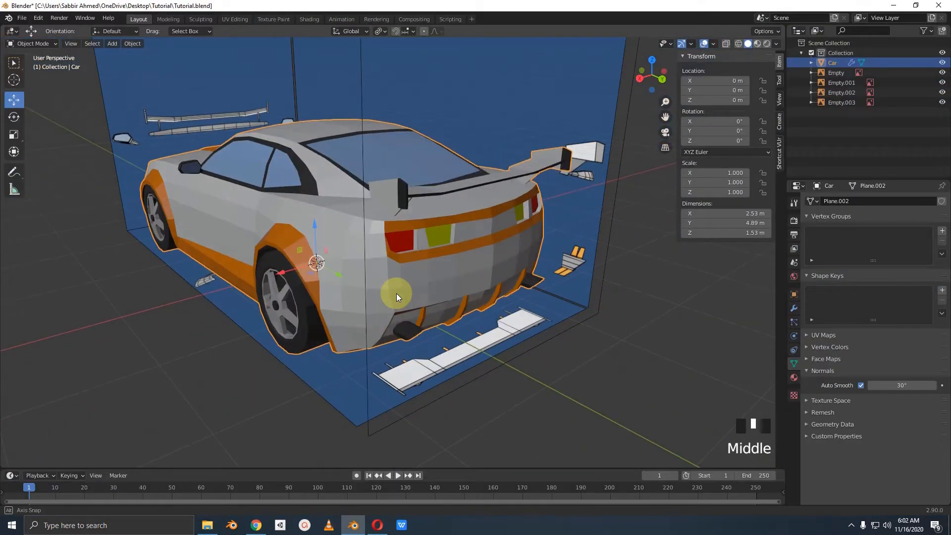
{"action": "middle_click_drag", "start_coordinate": [396, 297], "coordinate": [519, 297]}
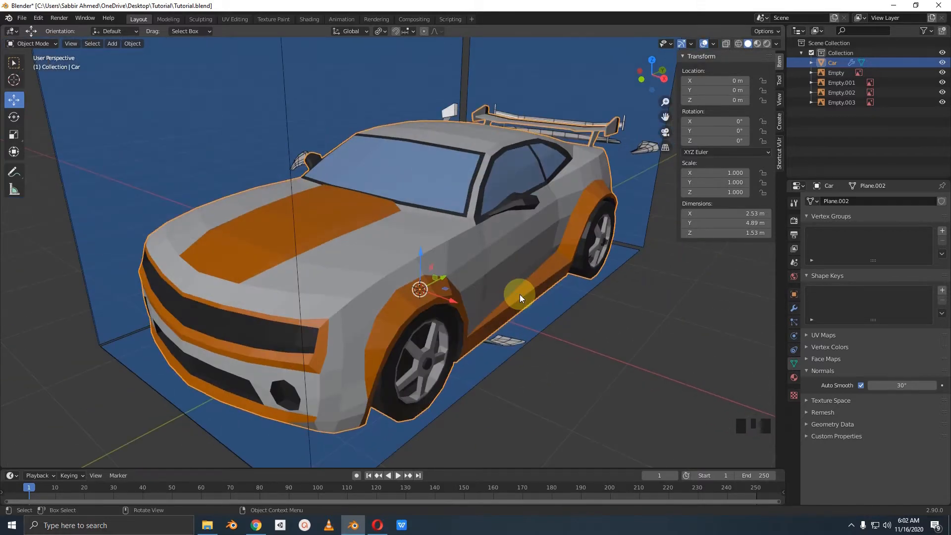
{"action": "middle_click_drag", "start_coordinate": [519, 294], "coordinate": [509, 250]}
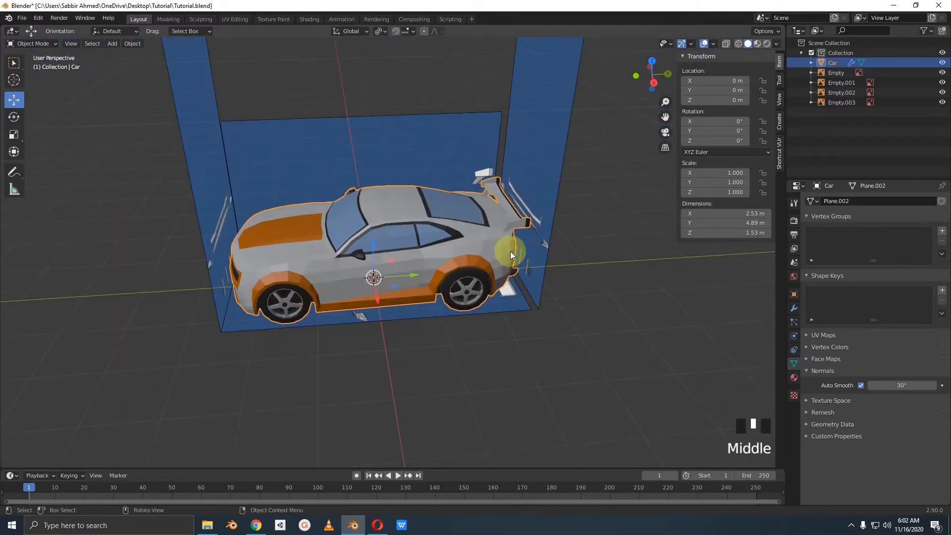
{"action": "left_click", "coordinate": [414, 153]}
{"action": "left_click", "coordinate": [560, 158]}
{"action": "left_click", "coordinate": [563, 158]}
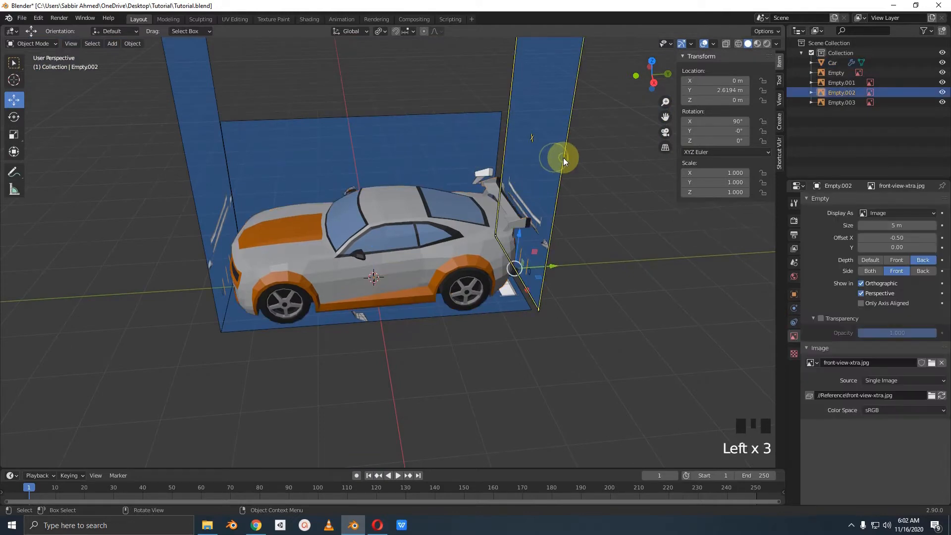
{"action": "mouse_move", "coordinate": [485, 206]}
{"action": "middle_mouse_down"}
{"action": "mouse_move", "coordinate": [453, 218]}
{"action": "mouse_move", "coordinate": [488, 223]}
{"action": "middle_mouse_up"}
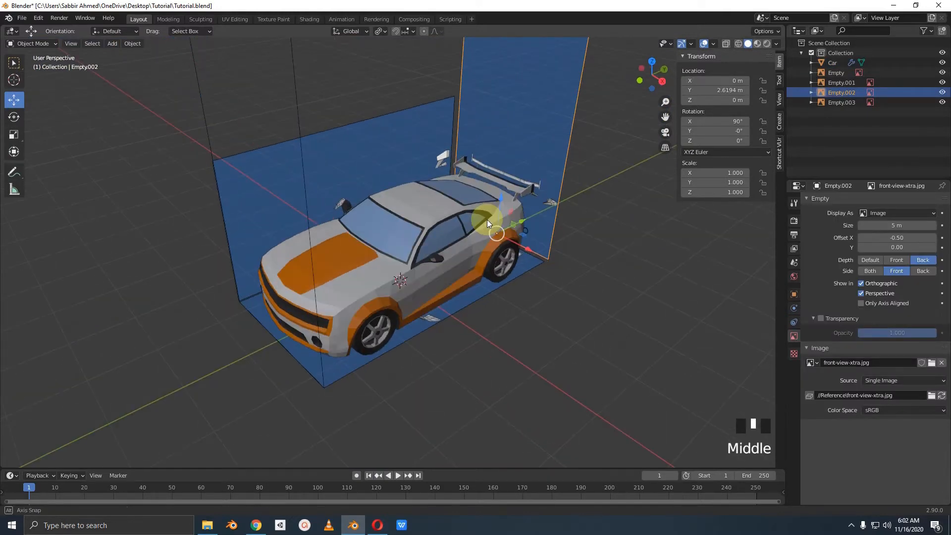
{"action": "middle_click_drag", "start_coordinate": [518, 154], "coordinate": [508, 208], "text": "shift"}
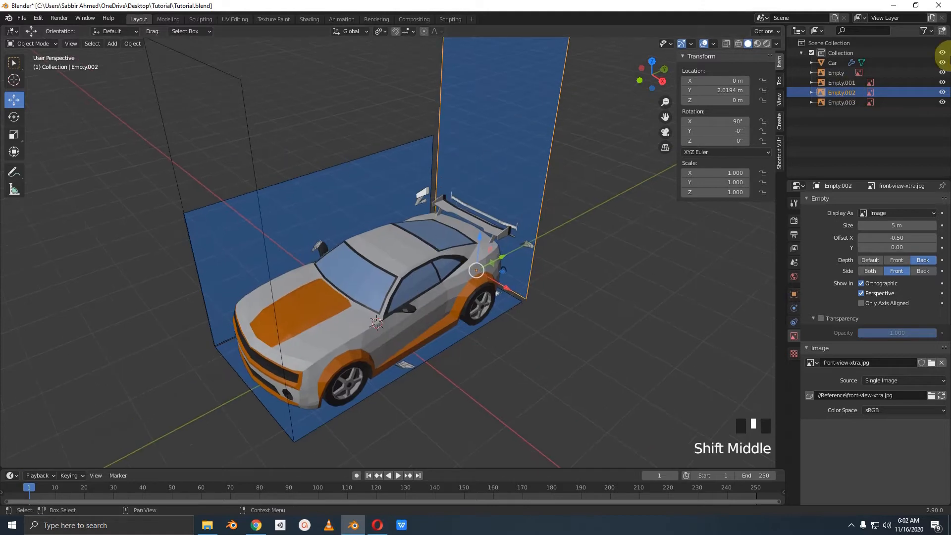
{"action": "left_click_drag", "start_coordinate": [942, 73], "coordinate": [941, 103]}
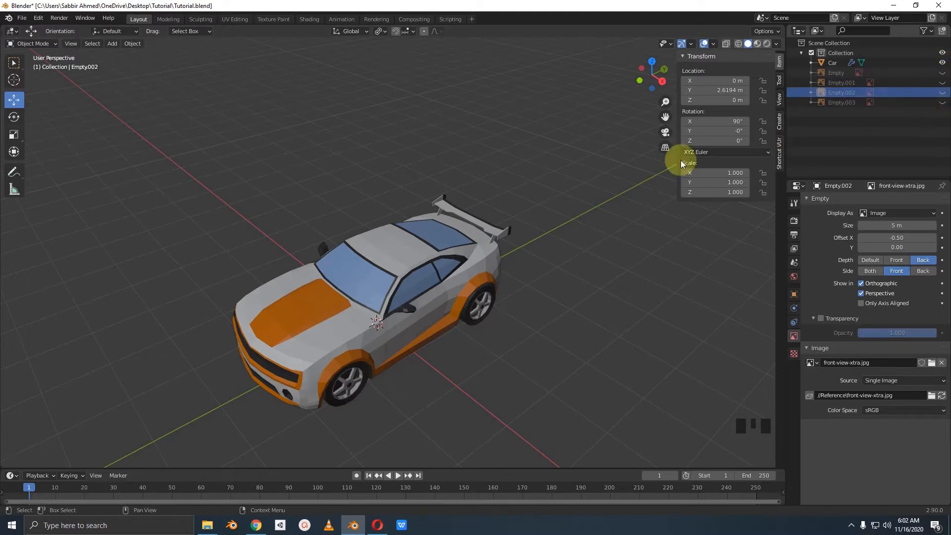
Step: Apply smooth shading to the car body
{"action": "left_click", "coordinate": [441, 284]}
{"action": "middle_click_drag", "start_coordinate": [450, 278], "coordinate": [443, 247]}
{"action": "scroll", "coordinate": [473, 260], "scroll_direction": "up", "scroll_amount": 2}
{"action": "scroll", "coordinate": [470, 241], "scroll_direction": "up", "scroll_amount": 2}
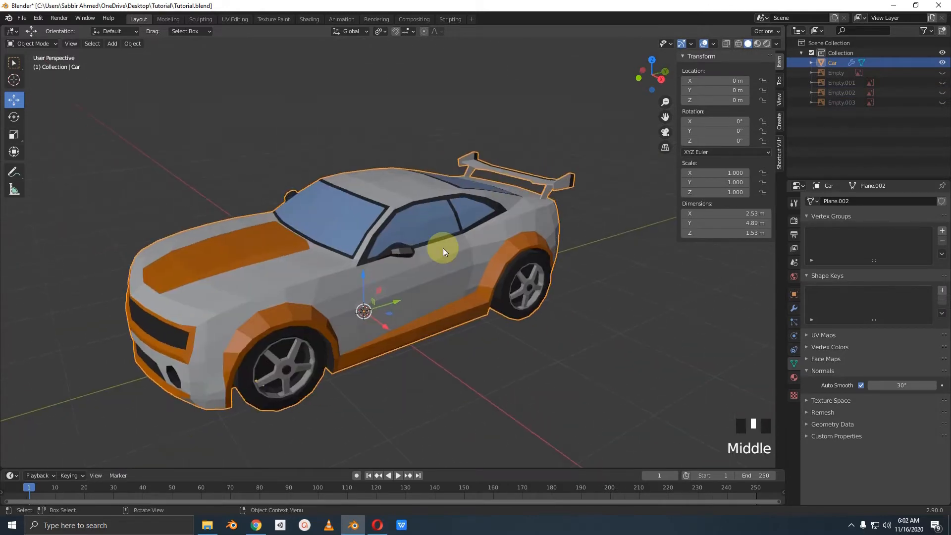
{"action": "right_click", "coordinate": [443, 248]}
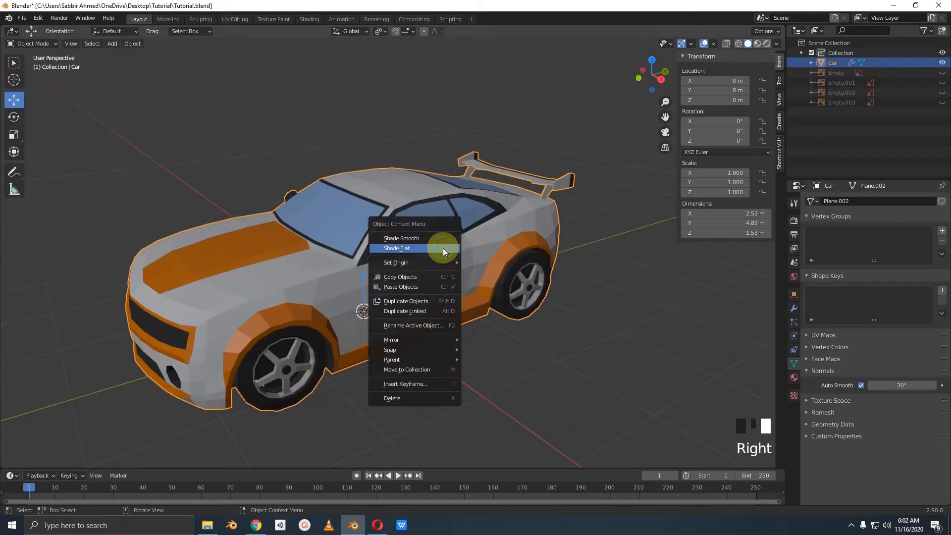
{"action": "left_click", "coordinate": [394, 237]}
{"action": "middle_click_drag", "start_coordinate": [392, 237], "coordinate": [393, 236]}
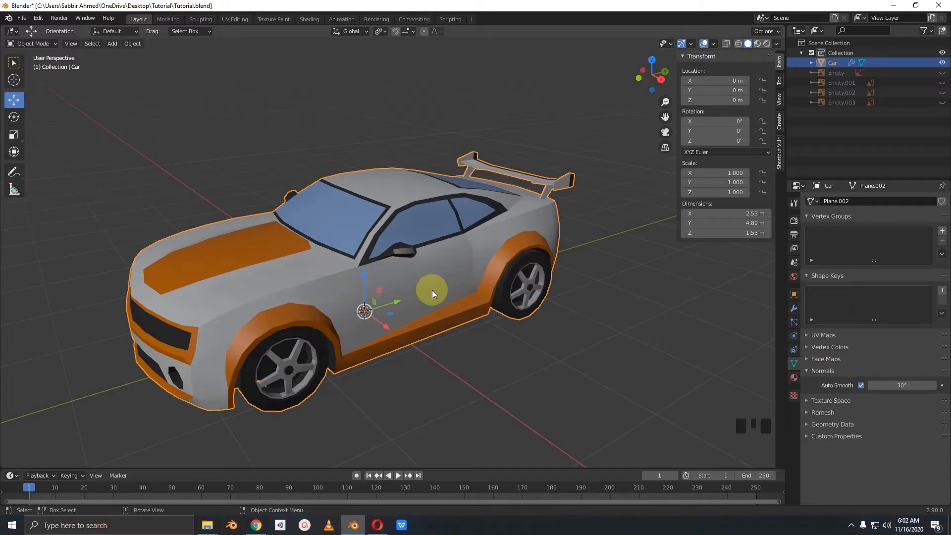
Step: Add a camera at the world origin and look through it
{"action": "middle_click_drag", "start_coordinate": [432, 293], "coordinate": [567, 294]}
{"action": "scroll", "coordinate": [566, 294], "scroll_direction": "down", "scroll_amount": 2}
{"action": "key", "text": "shift+a"}
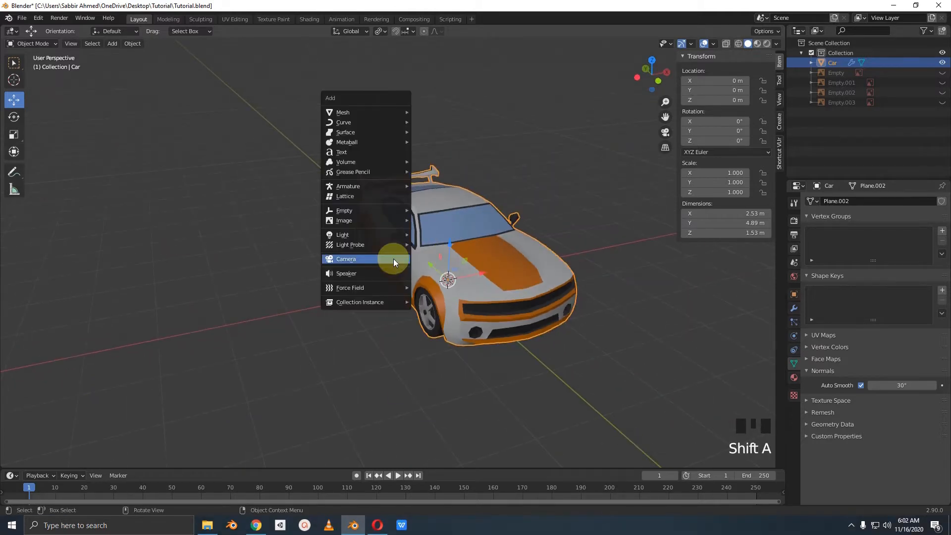
{"action": "left_click", "coordinate": [393, 263]}
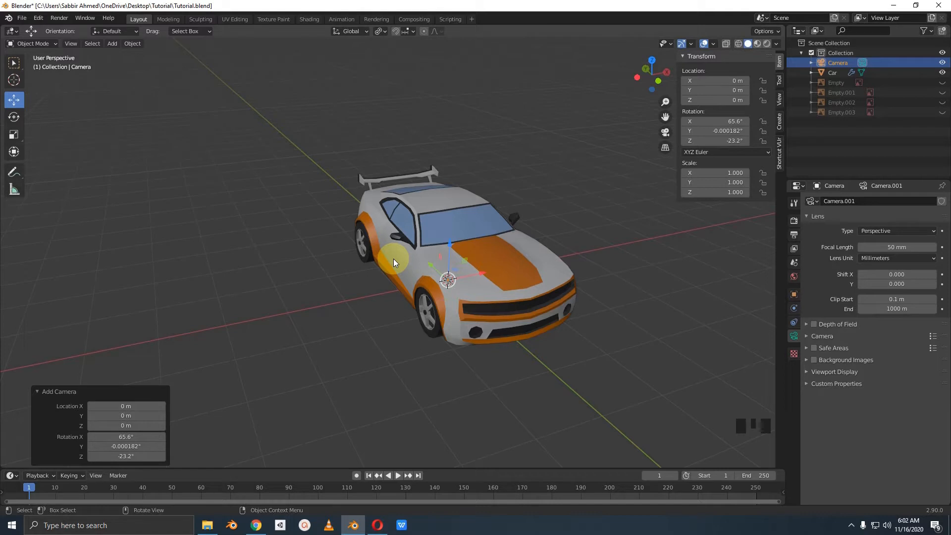
{"action": "key", "text": "KP_0"}
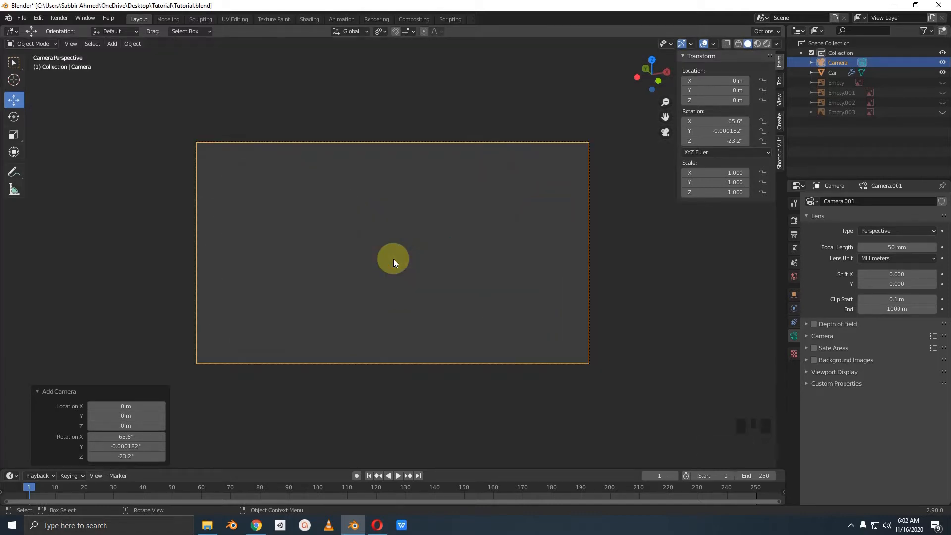
{"action": "left_click", "coordinate": [71, 44]}
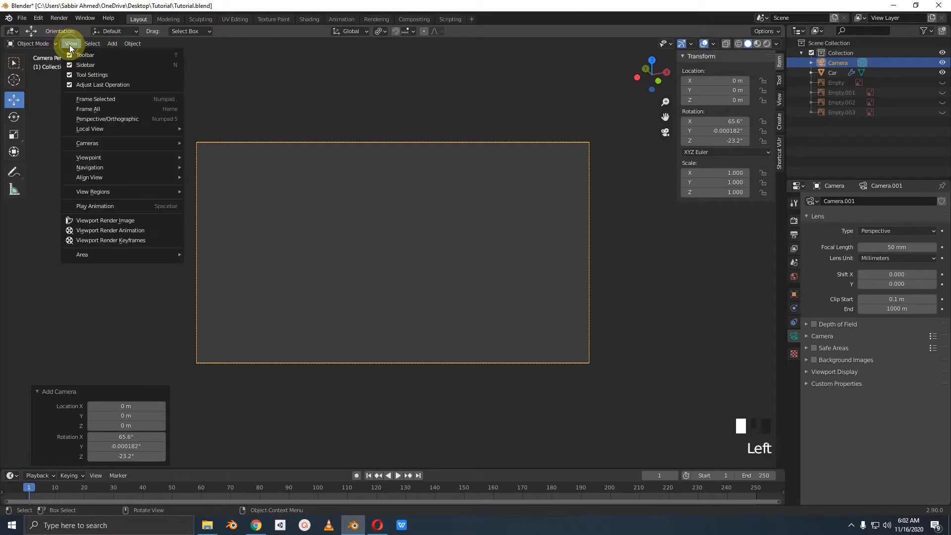
{"action": "mouse_move", "coordinate": [102, 164]}
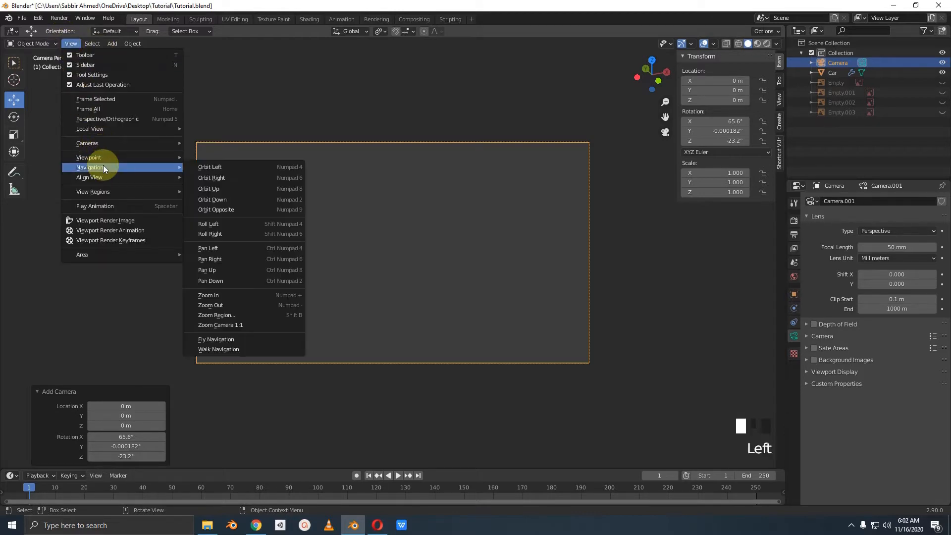
{"action": "left_click", "coordinate": [218, 349]}
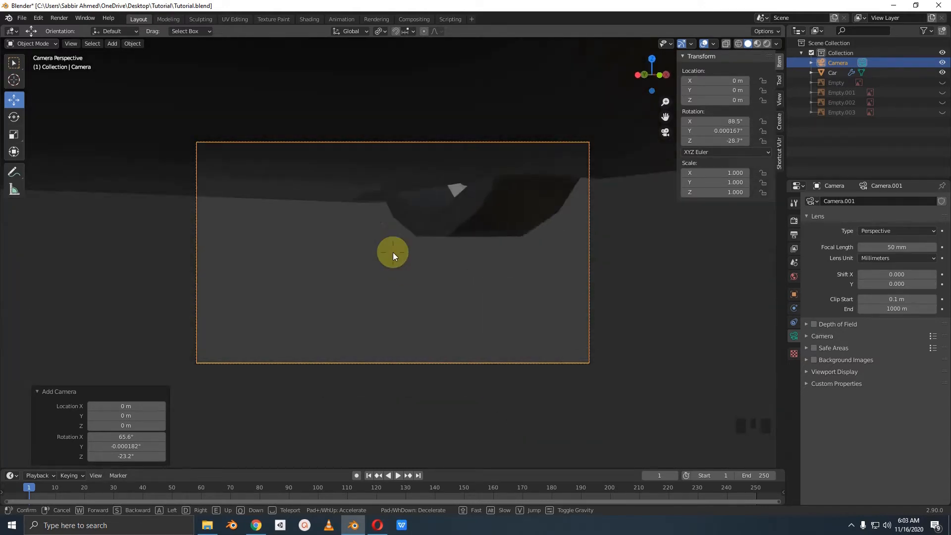
{"action": "key", "text": "s"}
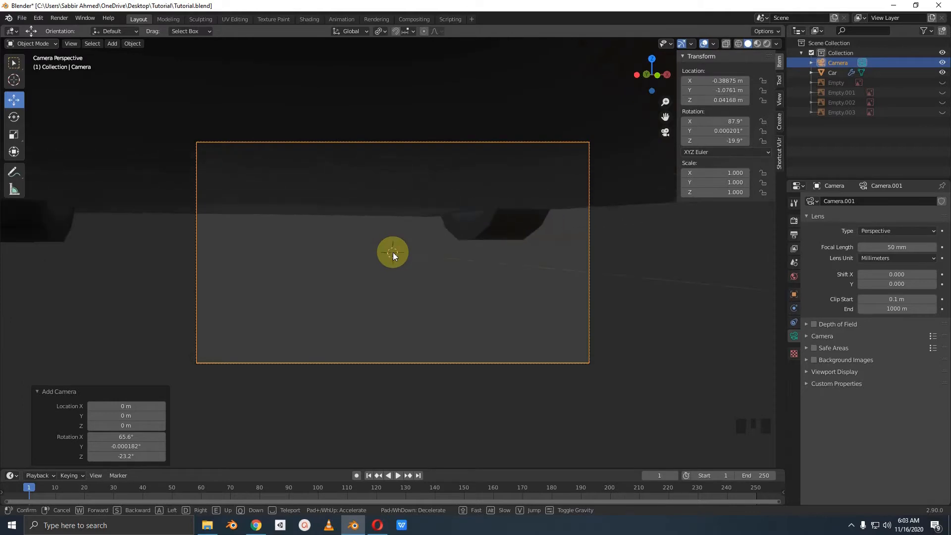
{"action": "key", "text": "a"}
{"action": "key", "text": "d"}
{"action": "key", "text": "w"}
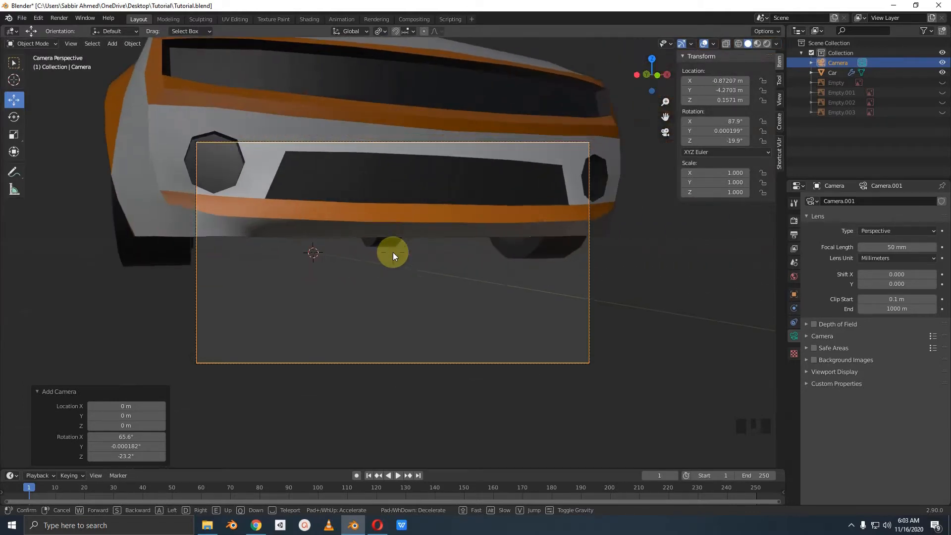
{"action": "key", "text": "s"}
{"action": "key", "text": "e"}
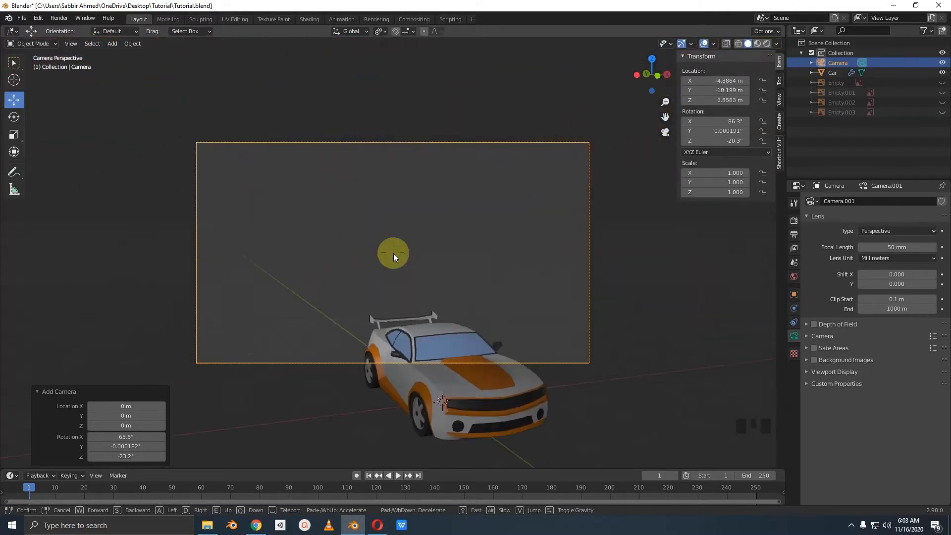
{"action": "key", "text": "q"}
{"action": "key", "text": "w"}
{"action": "key", "text": "a"}
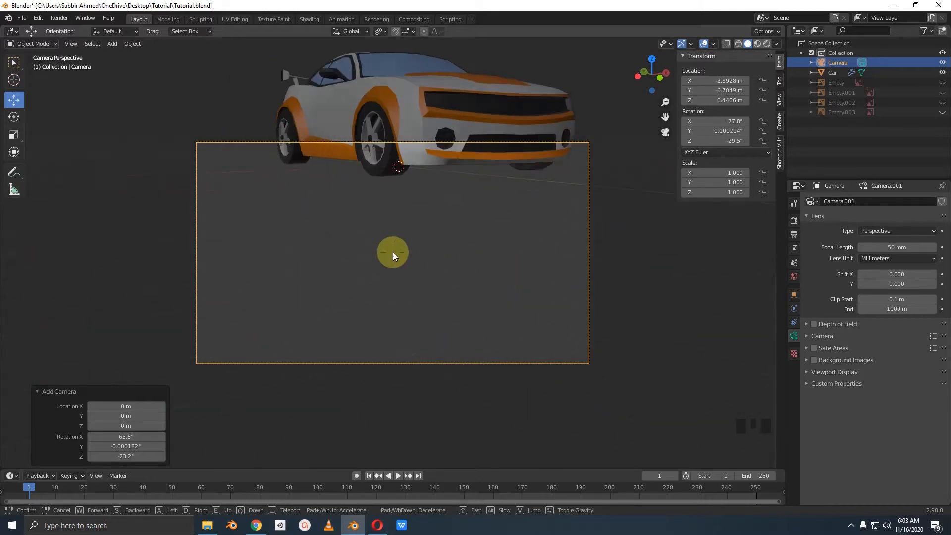
{"action": "key", "text": "e"}
{"action": "key", "text": "d"}
{"action": "key", "text": "w"}
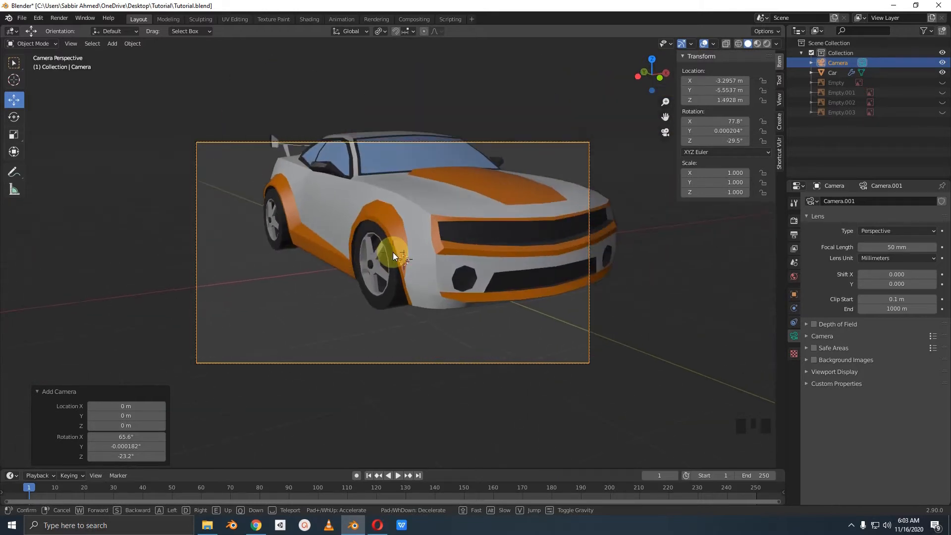
{"action": "key", "text": "s"}
{"action": "key", "text": "w"}
{"action": "key", "text": "d"}
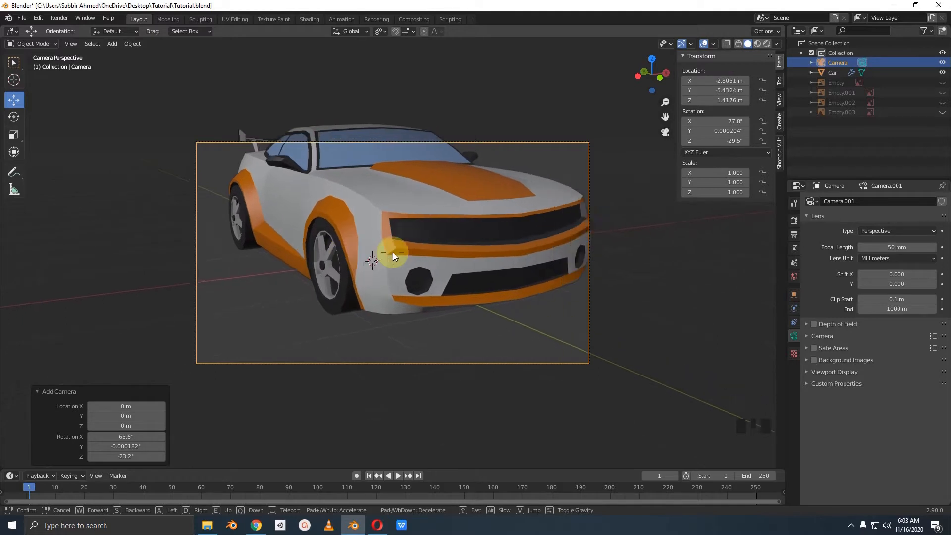
{"action": "key", "text": "w"}
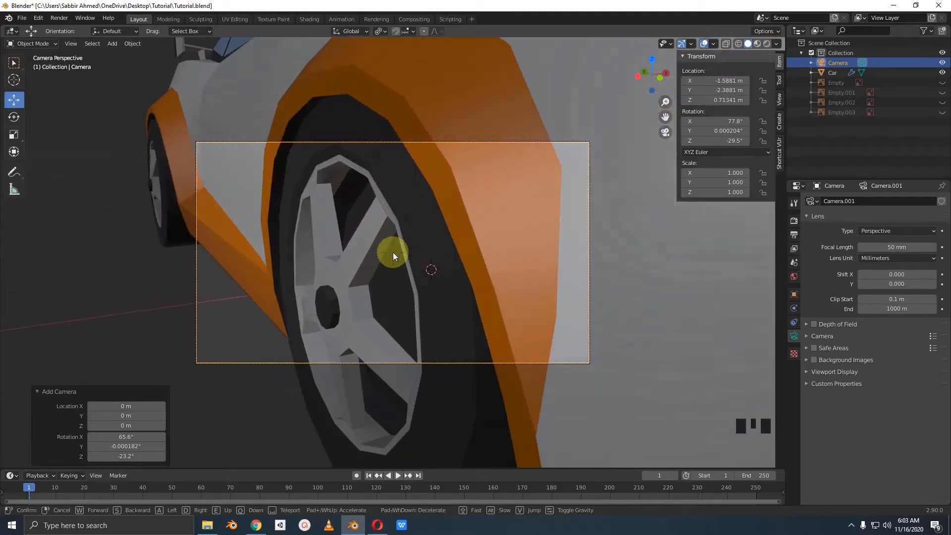
{"action": "right_click", "coordinate": [393, 252]}
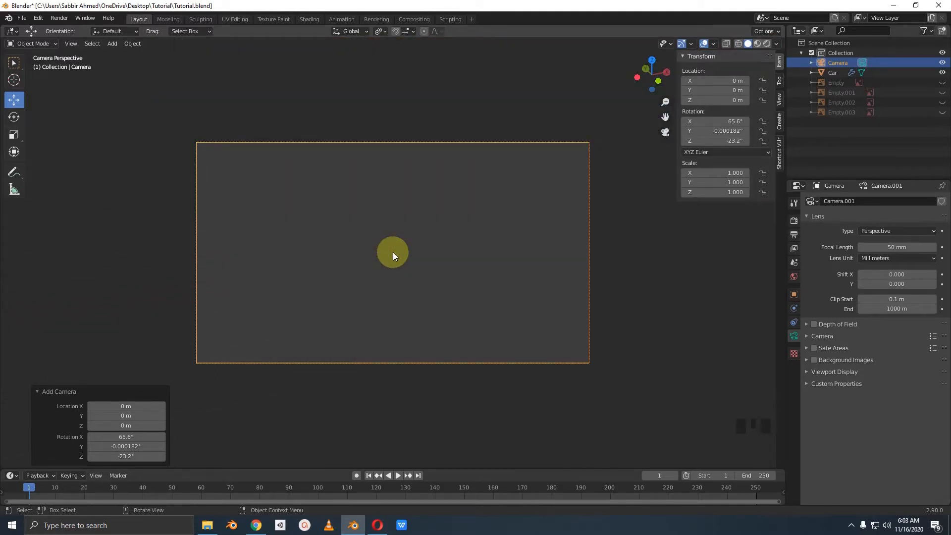
Step: Using Walk Navigation, place the camera at about X -5.3, Y -5.1, Z 1.9 m, framing a front three-quarter view of the whole car
{"action": "key", "text": "shift+grave"}
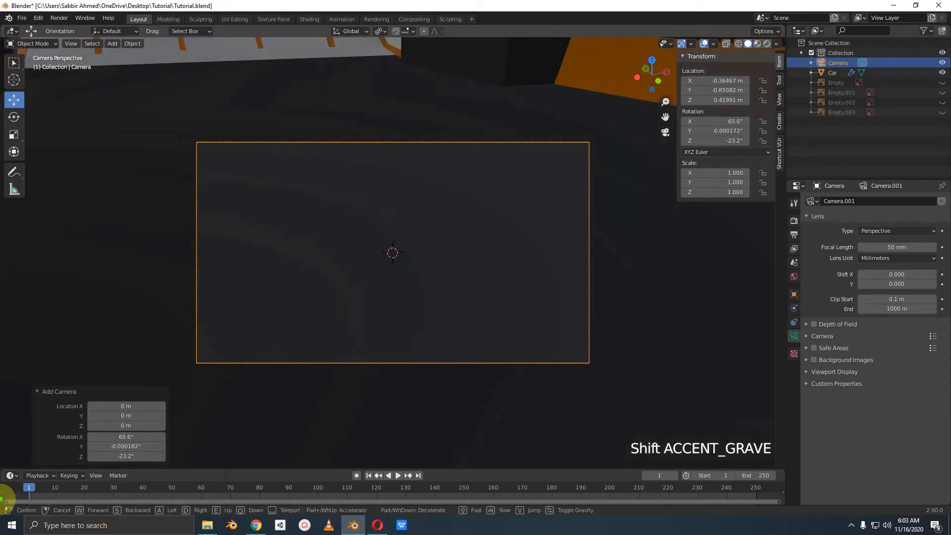
{"action": "mouse_move", "coordinate": [11, 497]}
{"action": "left_mouse_down"}
{"action": "mouse_move", "coordinate": [399, 479]}
{"action": "mouse_move", "coordinate": [587, 502]}
{"action": "mouse_move", "coordinate": [595, 517]}
{"action": "mouse_move", "coordinate": [10, 524]}
{"action": "left_mouse_up"}
{"action": "mouse_move", "coordinate": [362, 325]}
{"action": "left_mouse_down"}
{"action": "mouse_move", "coordinate": [303, 477]}
{"action": "mouse_move", "coordinate": [298, 471]}
{"action": "mouse_move", "coordinate": [347, 456]}
{"action": "left_mouse_up"}
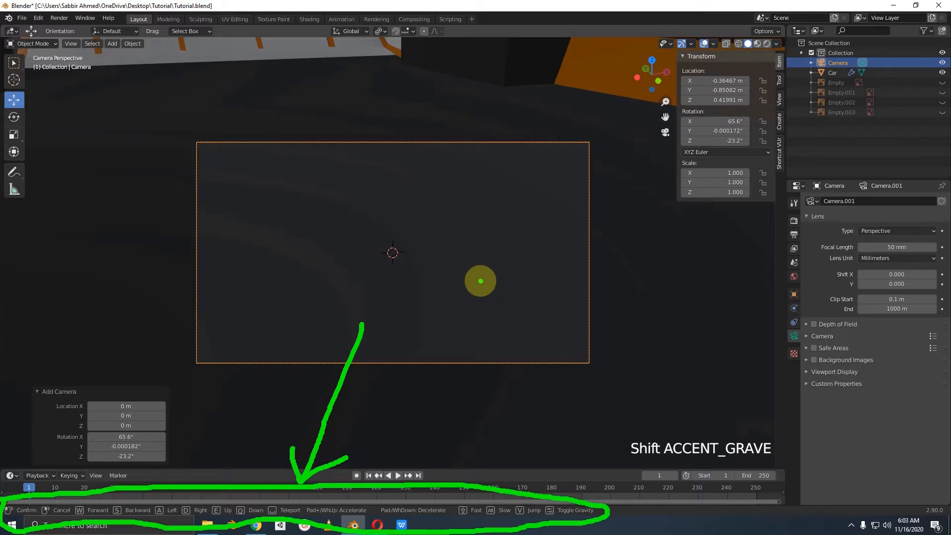
{"action": "key", "text": "s"}
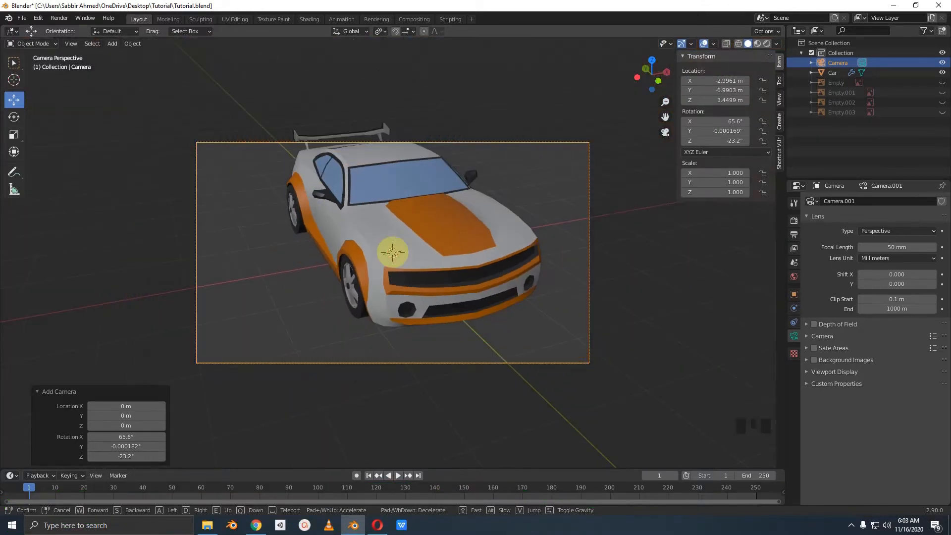
{"action": "key", "text": "a"}
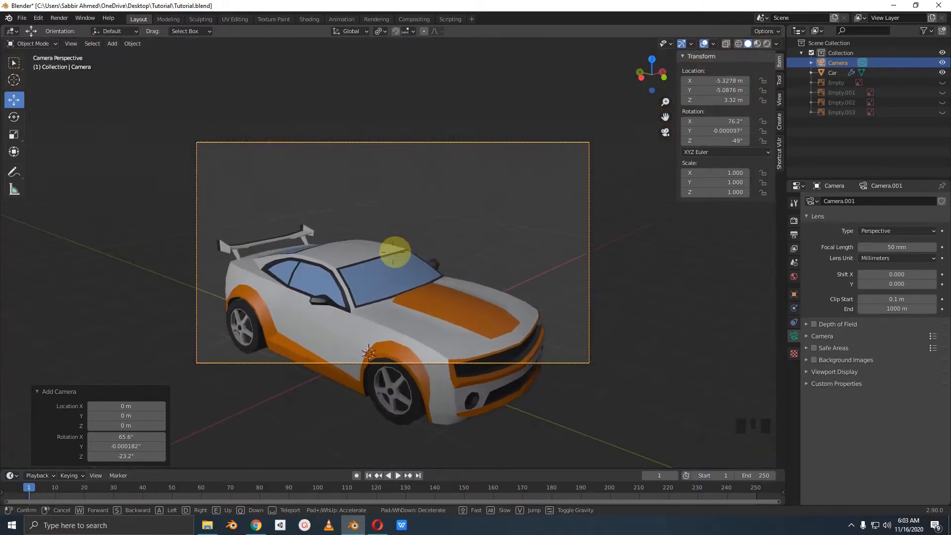
{"action": "key", "text": "q"}
{"action": "key", "text": "q"}
{"action": "key", "text": "s"}
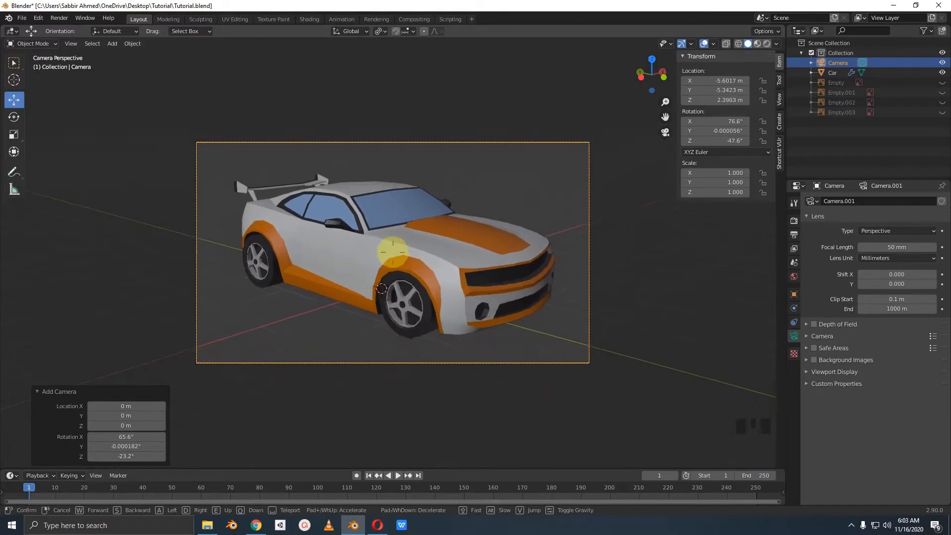
{"action": "key", "text": "q"}
{"action": "key", "text": "w"}
{"action": "key", "text": "s"}
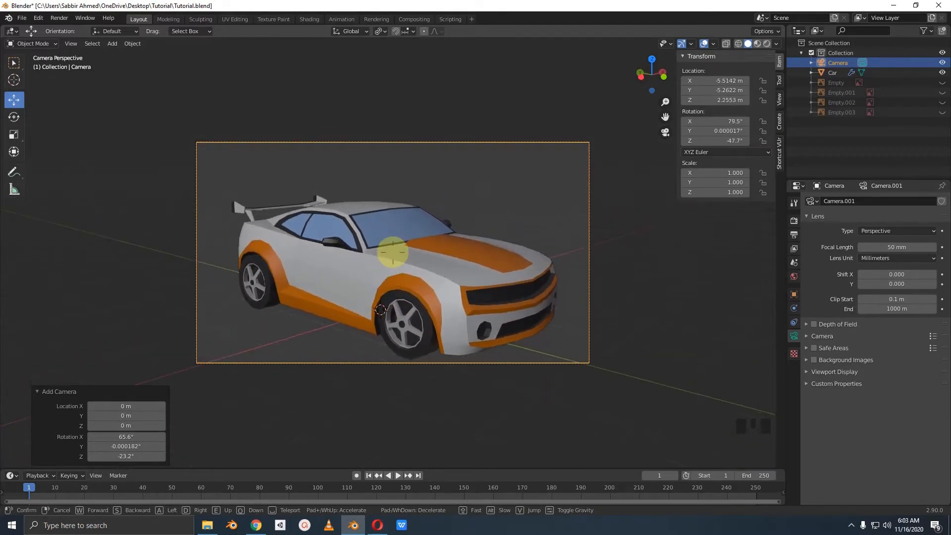
{"action": "key", "text": "w"}
{"action": "left_click", "coordinate": [392, 252]}
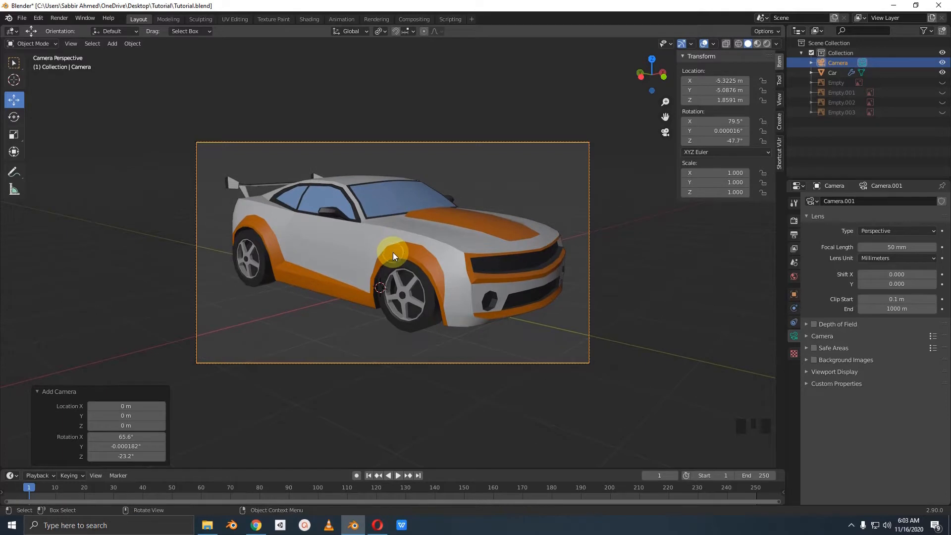
Step: Add a plane at the origin and scale it about 6.13 times as a ground under the car
{"action": "key", "text": "shift+a"}
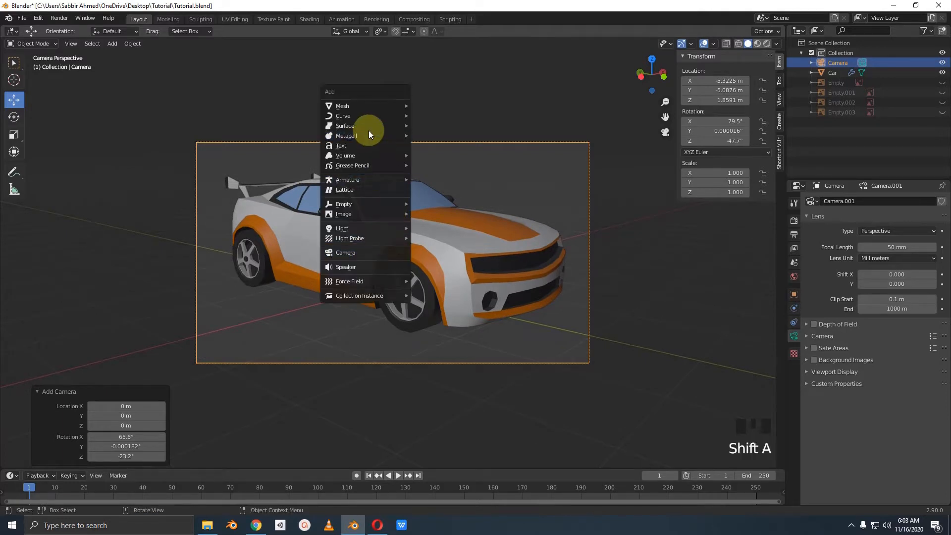
{"action": "mouse_move", "coordinate": [358, 106]}
{"action": "left_click", "coordinate": [429, 106]}
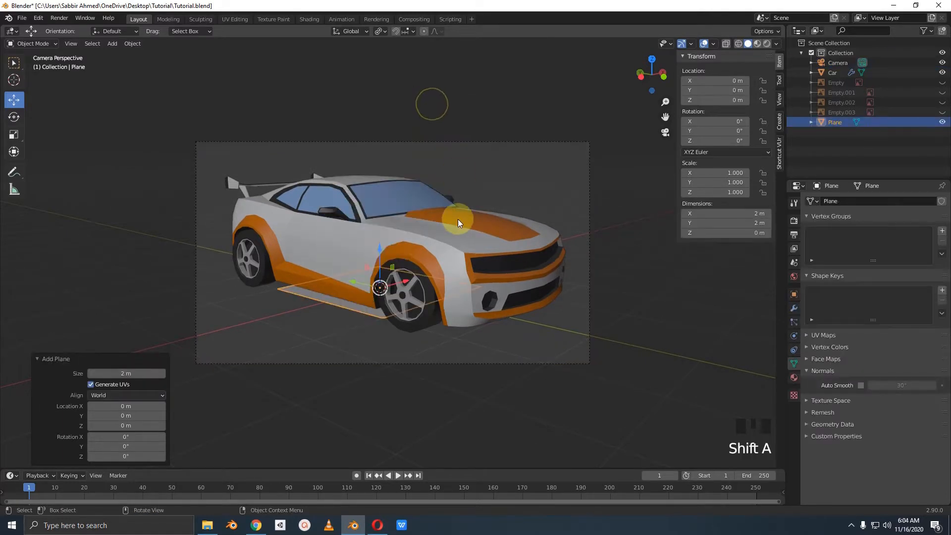
{"action": "key", "text": "s"}
{"action": "left_click", "coordinate": [41, 236]}
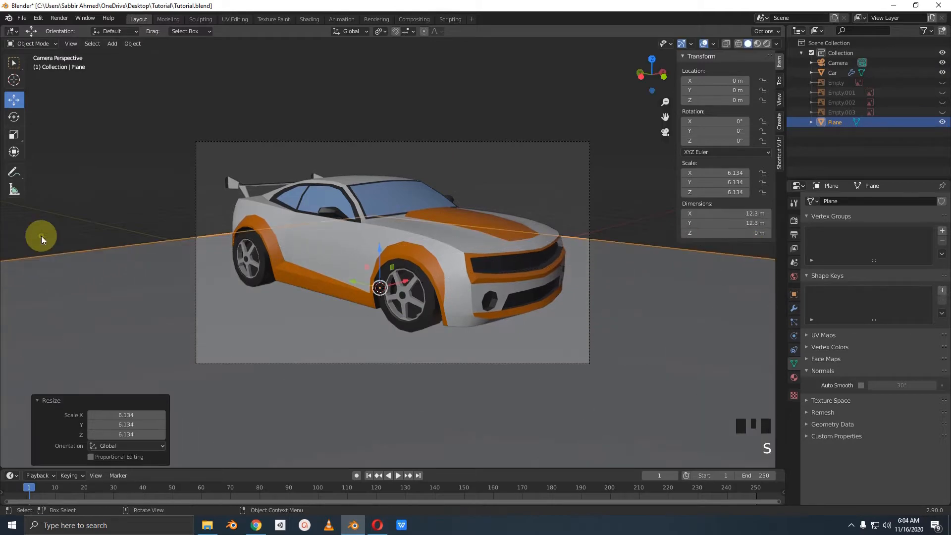
Step: Scale the ground plane up a further 3.36 times, to about 41.2 m square
{"action": "scroll", "coordinate": [127, 252], "scroll_direction": "down", "scroll_amount": 3}
{"action": "mouse_move", "coordinate": [364, 281]}
{"action": "middle_mouse_down"}
{"action": "mouse_move", "coordinate": [351, 273]}
{"action": "mouse_move", "coordinate": [656, 287]}
{"action": "mouse_move", "coordinate": [485, 281]}
{"action": "mouse_move", "coordinate": [366, 292]}
{"action": "middle_mouse_up"}
{"action": "scroll", "coordinate": [368, 291], "scroll_direction": "down", "scroll_amount": 5}
{"action": "key", "text": "s"}
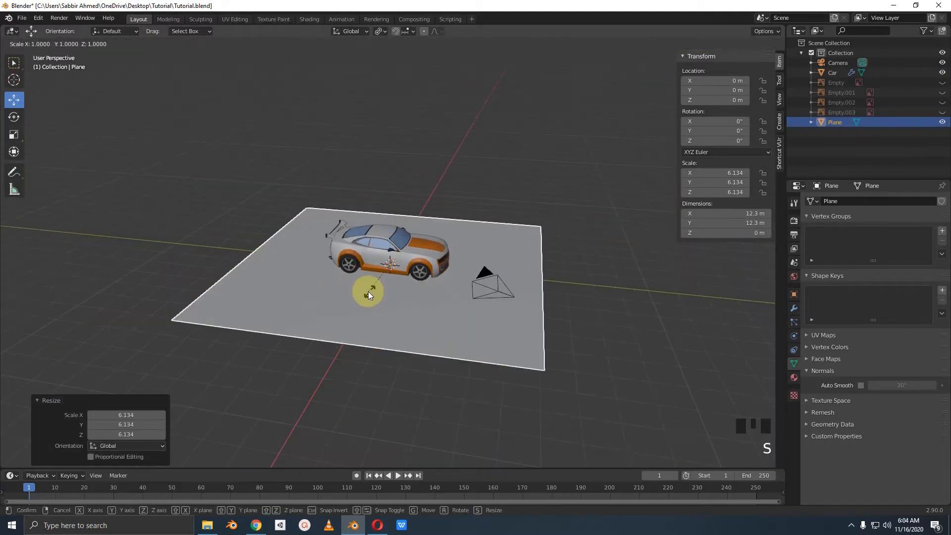
{"action": "left_click", "coordinate": [503, 297]}
{"action": "scroll", "coordinate": [502, 297], "scroll_direction": "down", "scroll_amount": 3}
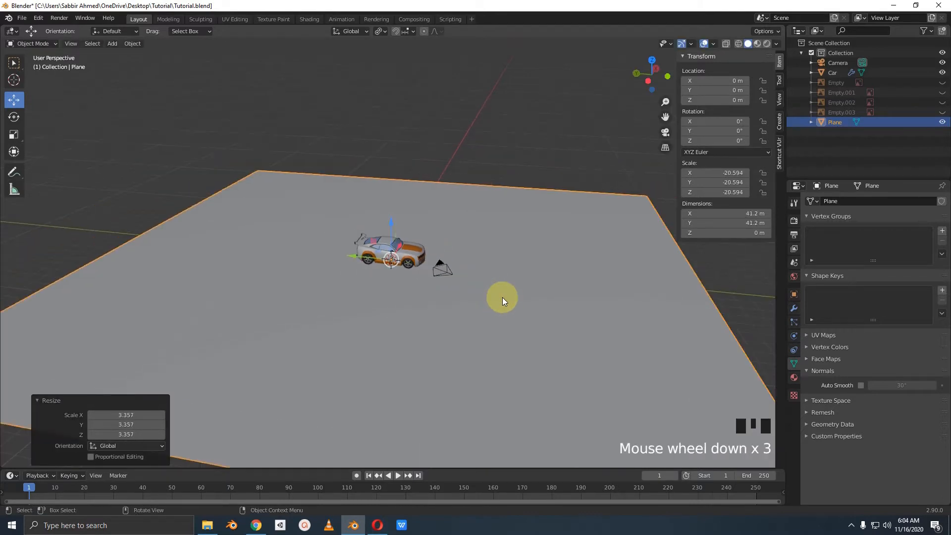
Step: Extrude the ground plane's two edges behind the car upward about 15 m along Z to form backdrop walls
{"action": "key", "text": "Tab"}
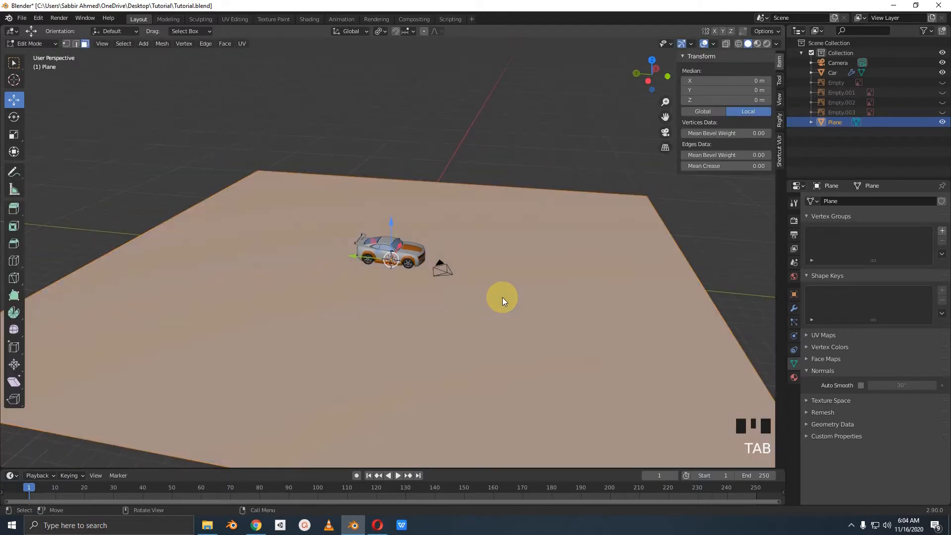
{"action": "left_click", "coordinate": [77, 45]}
{"action": "key", "text": "KP_0"}
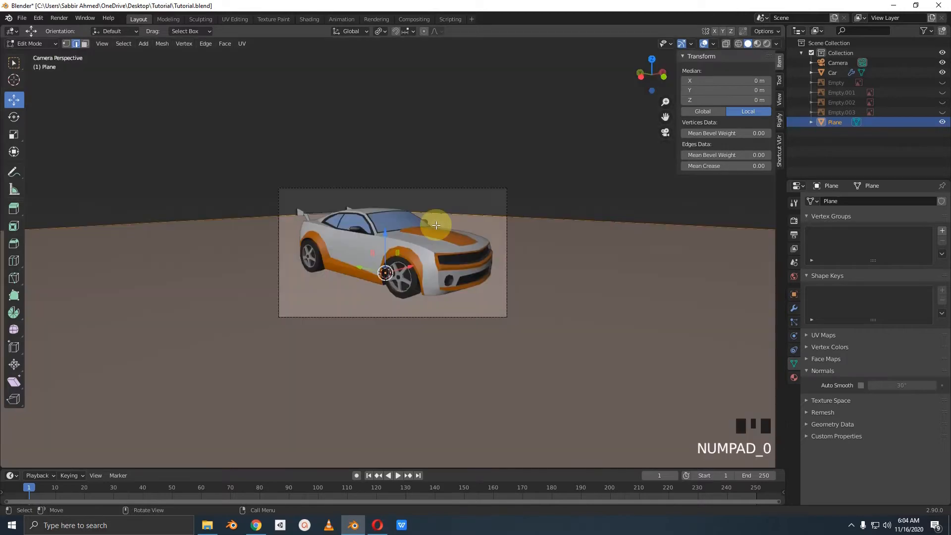
{"action": "left_click", "coordinate": [448, 213]}
{"action": "left_click", "coordinate": [314, 213], "text": "shift"}
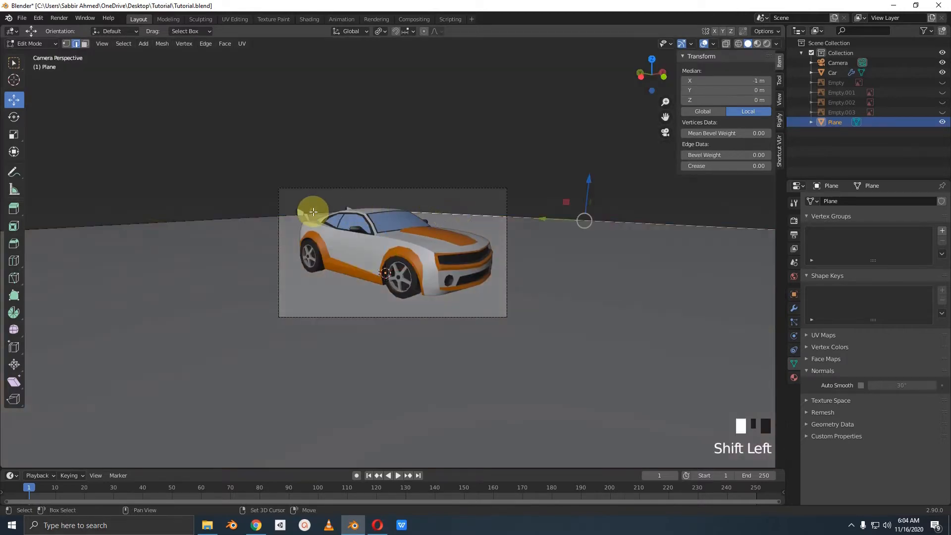
{"action": "middle_click_drag", "start_coordinate": [314, 213], "coordinate": [382, 218]}
{"action": "scroll", "coordinate": [340, 229], "scroll_direction": "down", "scroll_amount": 12}
{"action": "key", "text": "e"}
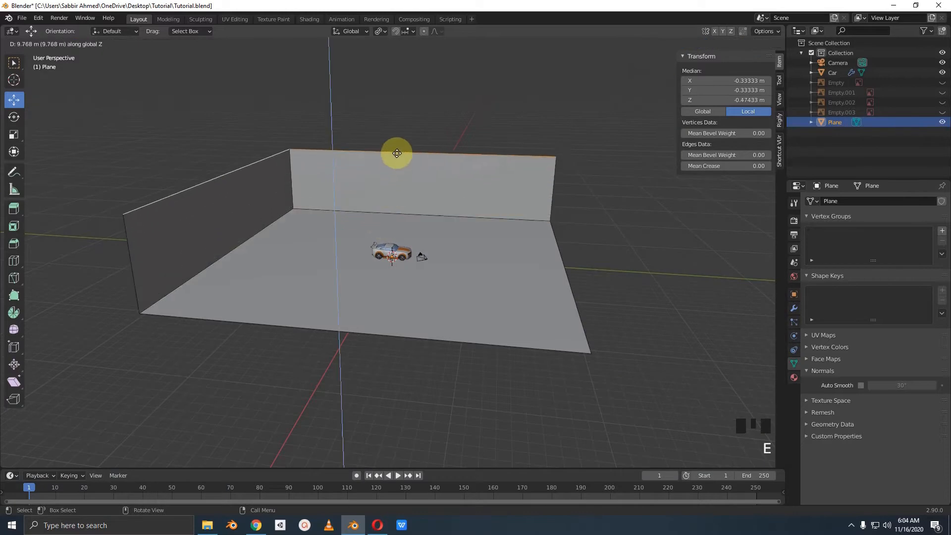
{"action": "left_click", "coordinate": [397, 116]}
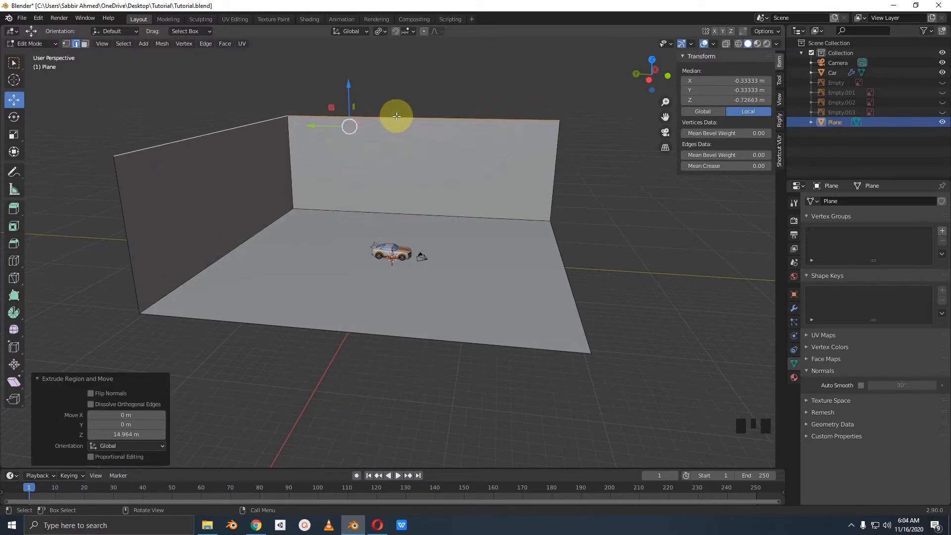
Step: Reframe the camera with Walk Navigation so the whole car sits centred in front of the wall corner, and leave Edit Mode
{"action": "key", "text": "KP_0"}
{"action": "scroll", "coordinate": [378, 129], "scroll_direction": "up", "scroll_amount": 4}
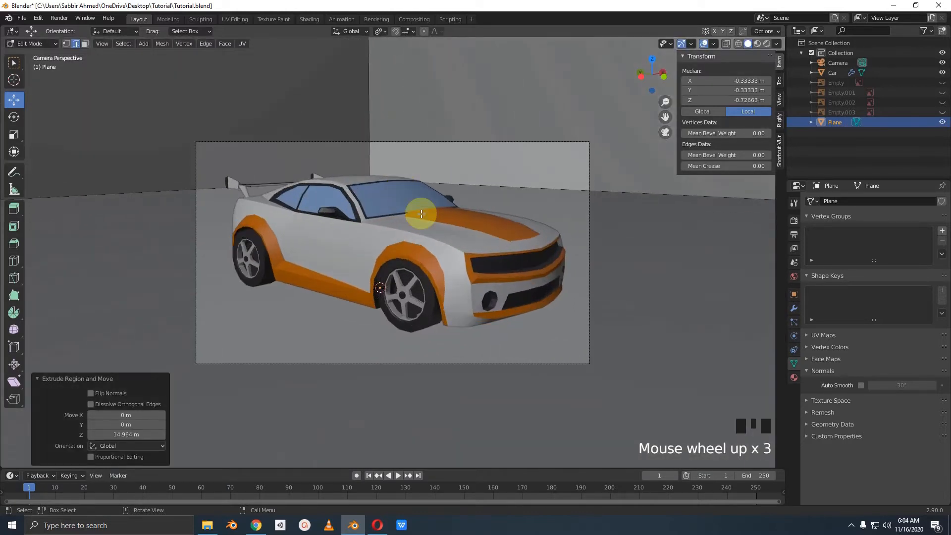
{"action": "middle_click_drag", "start_coordinate": [436, 236], "coordinate": [452, 252], "text": "shift"}
{"action": "key", "text": "shift+grave"}
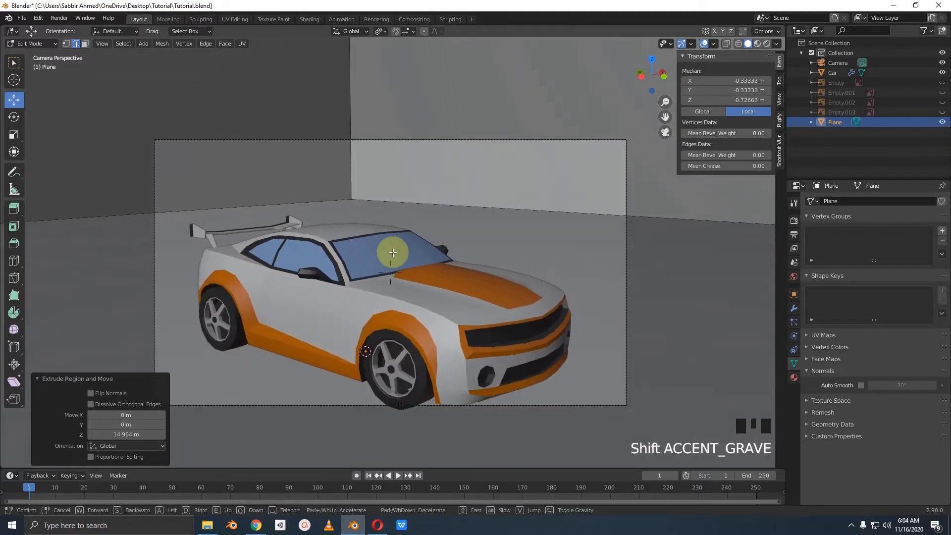
{"action": "left_click", "coordinate": [397, 256]}
{"action": "key", "text": "Tab"}
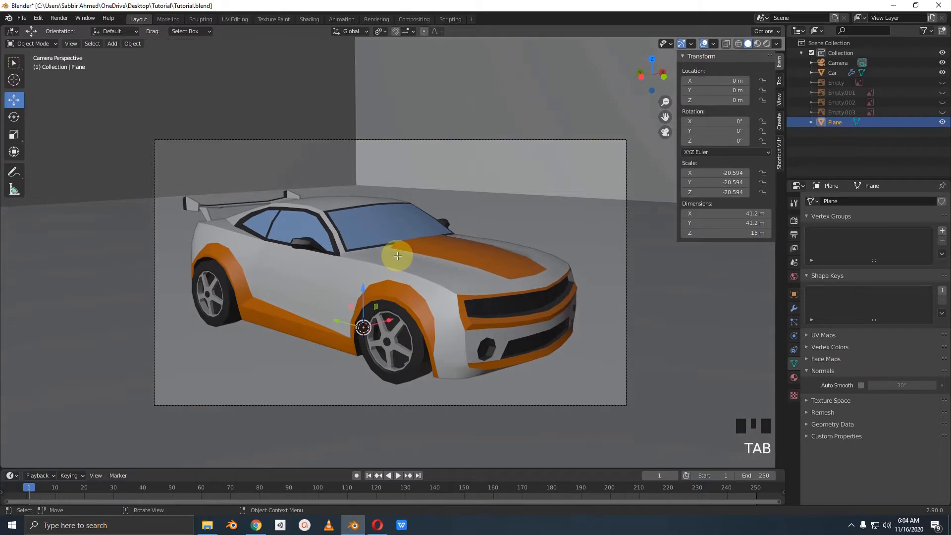
Step: Add a new material to the plane and name it Ground
{"action": "middle_click_drag", "start_coordinate": [350, 269], "coordinate": [506, 196]}
{"action": "scroll", "coordinate": [327, 241], "scroll_direction": "down", "scroll_amount": 3}
{"action": "middle_click_drag", "start_coordinate": [327, 241], "coordinate": [418, 245]}
{"action": "scroll", "coordinate": [418, 246], "scroll_direction": "down", "scroll_amount": 6}
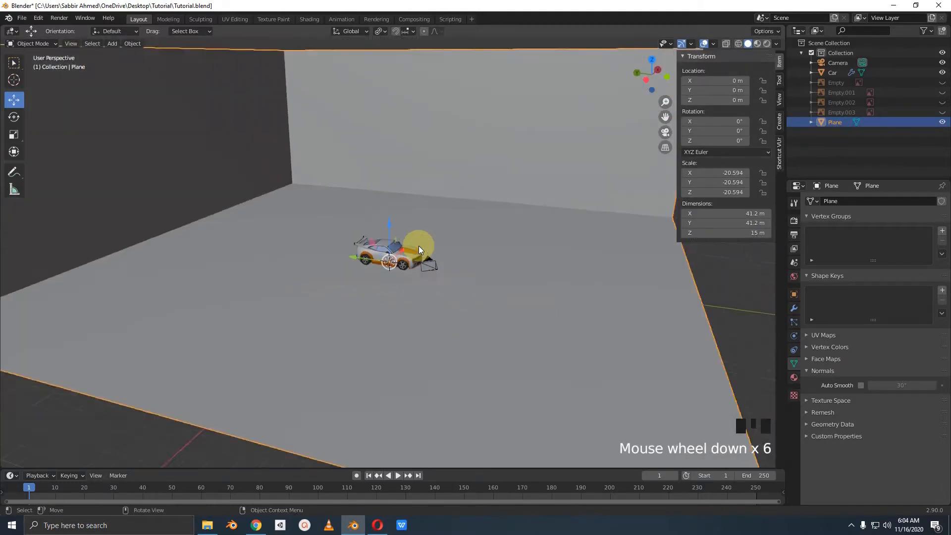
{"action": "scroll", "coordinate": [504, 245], "scroll_direction": "up", "scroll_amount": 8}
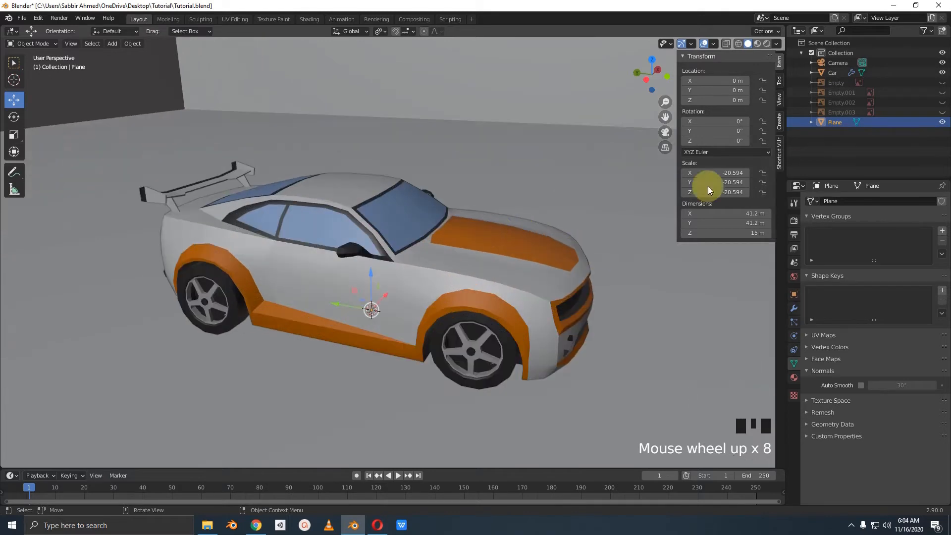
{"action": "left_click", "coordinate": [794, 377]}
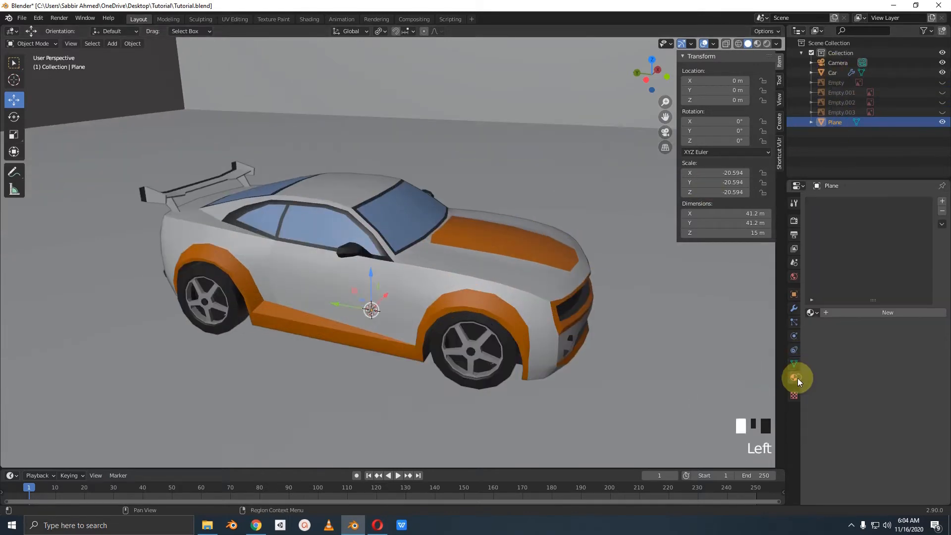
{"action": "middle_click_drag", "start_coordinate": [586, 301], "coordinate": [522, 296]}
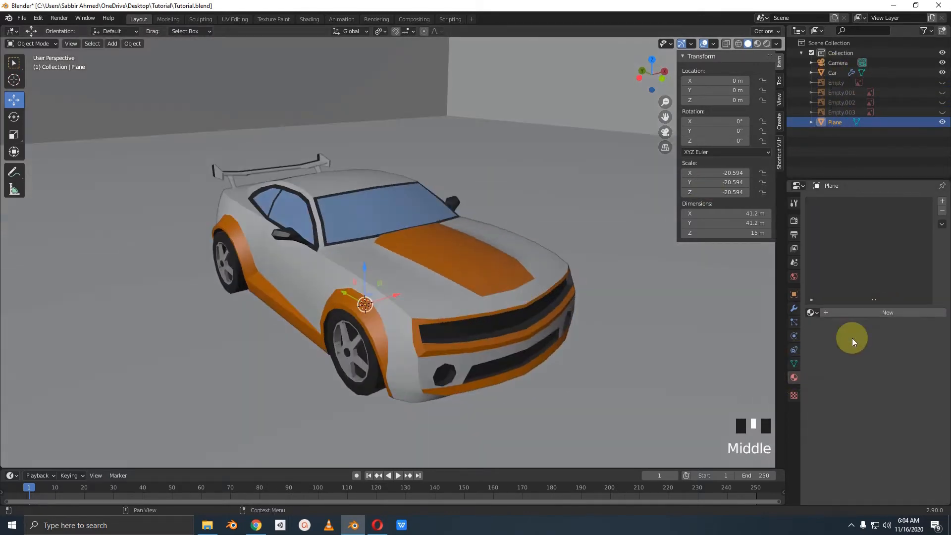
{"action": "left_click", "coordinate": [847, 312]}
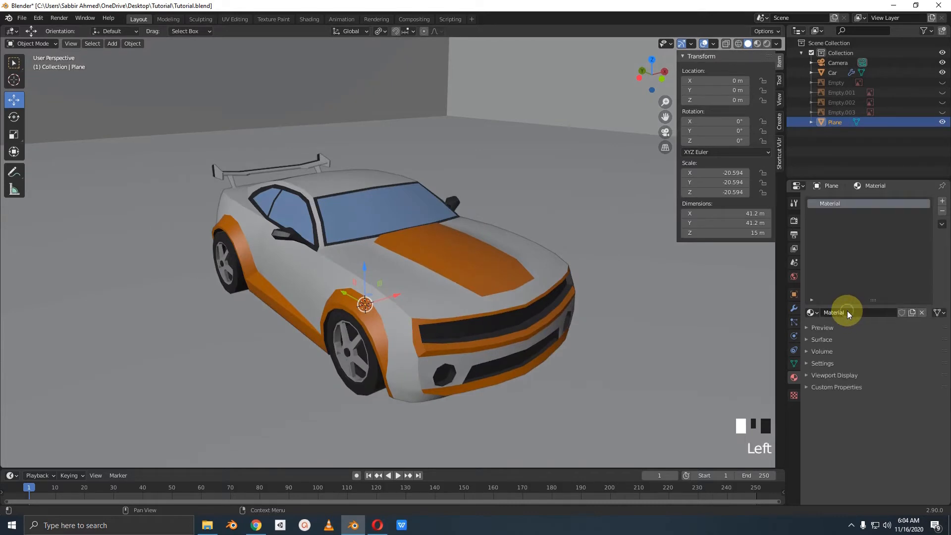
{"action": "double_click", "coordinate": [847, 311]}
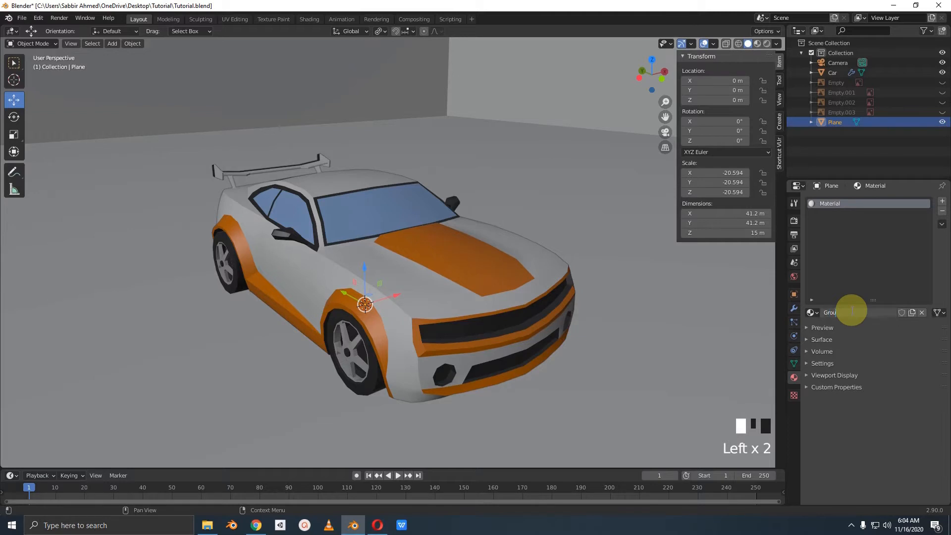
{"action": "key", "text": "Return"}
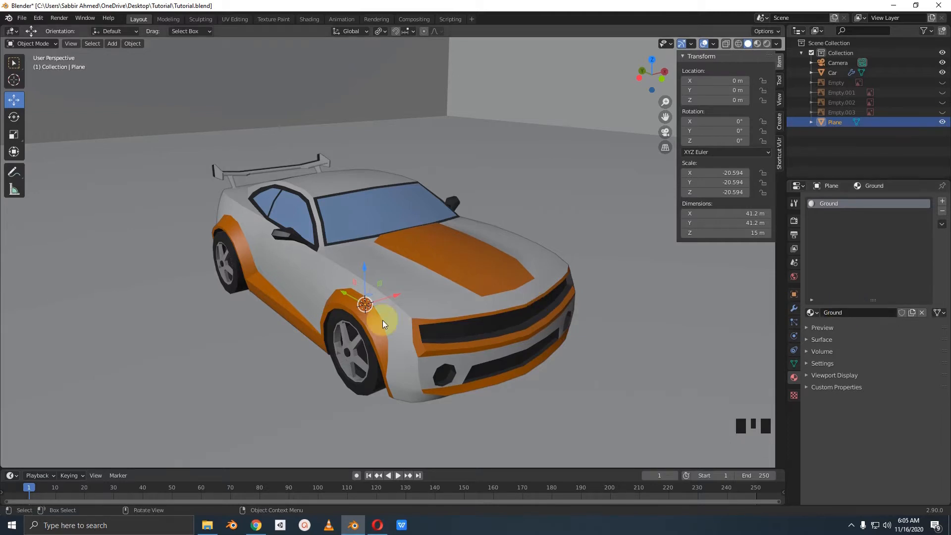
Step: Switch to the Shading workspace and show the camera view in rendered shading
{"action": "key", "text": "KP_0"}
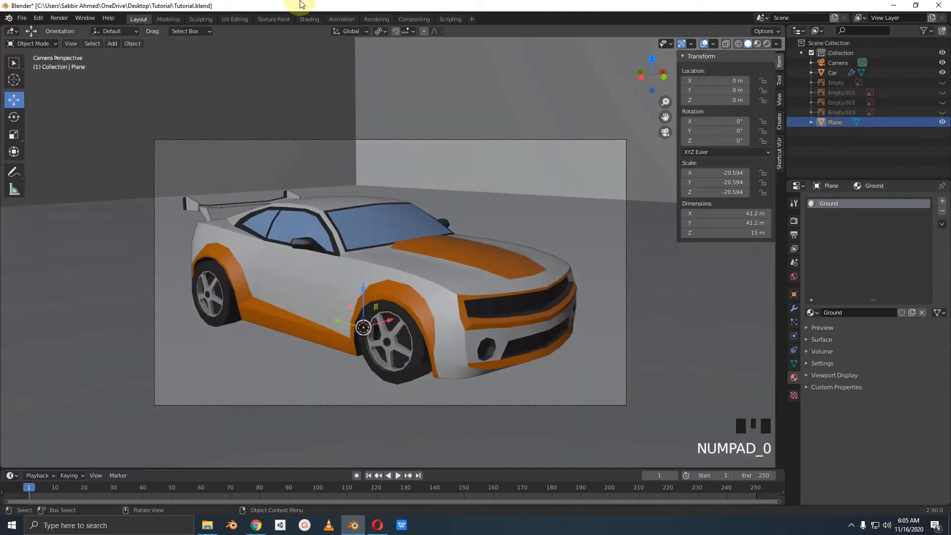
{"action": "left_click", "coordinate": [311, 21]}
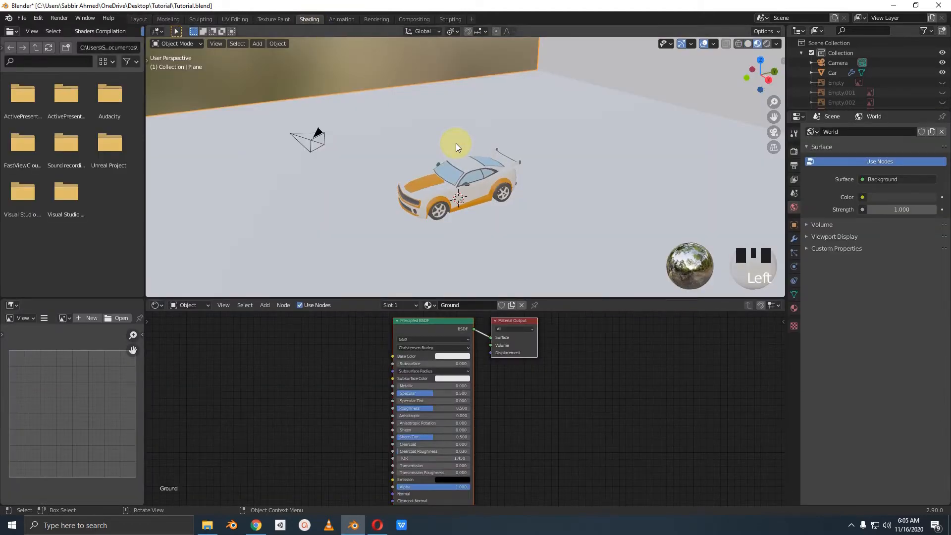
{"action": "key", "text": "KP_0"}
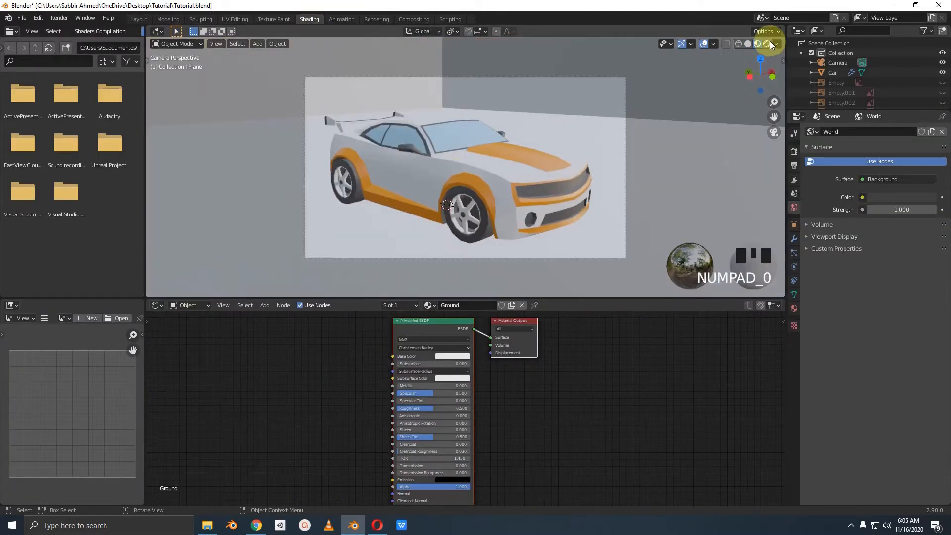
{"action": "left_click", "coordinate": [768, 44]}
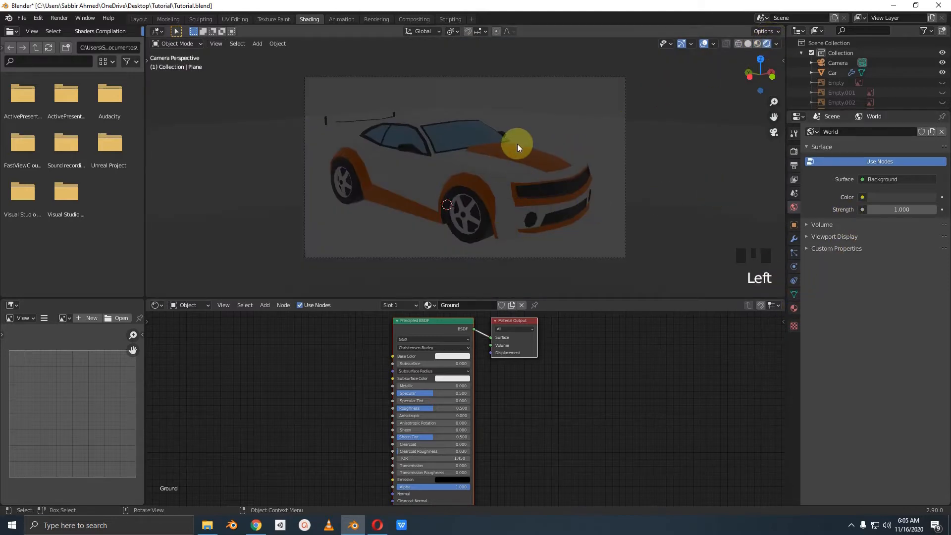
{"action": "mouse_move", "coordinate": [573, 75]}
{"action": "left_mouse_down"}
{"action": "mouse_move", "coordinate": [403, 91]}
{"action": "mouse_move", "coordinate": [604, 107]}
{"action": "mouse_move", "coordinate": [521, 68]}
{"action": "left_mouse_up"}
{"action": "key", "text": "Escape"}
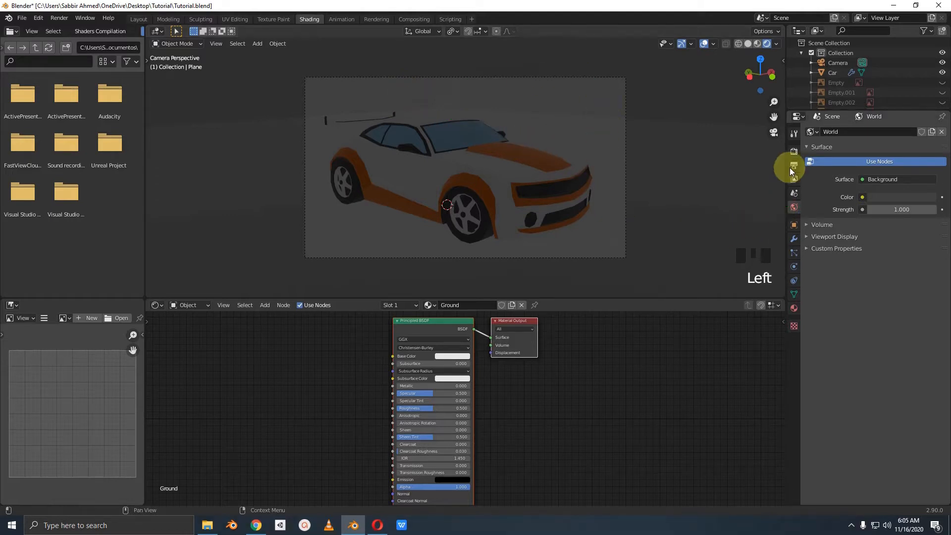
Step: Set the world background color to black and save the file
{"action": "left_click", "coordinate": [884, 197]}
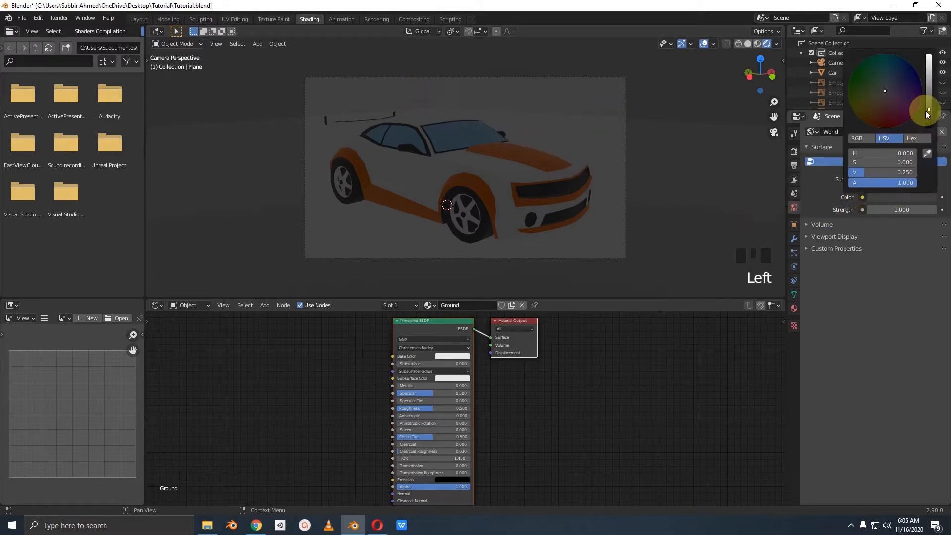
{"action": "left_click_drag", "start_coordinate": [930, 113], "coordinate": [934, 181]}
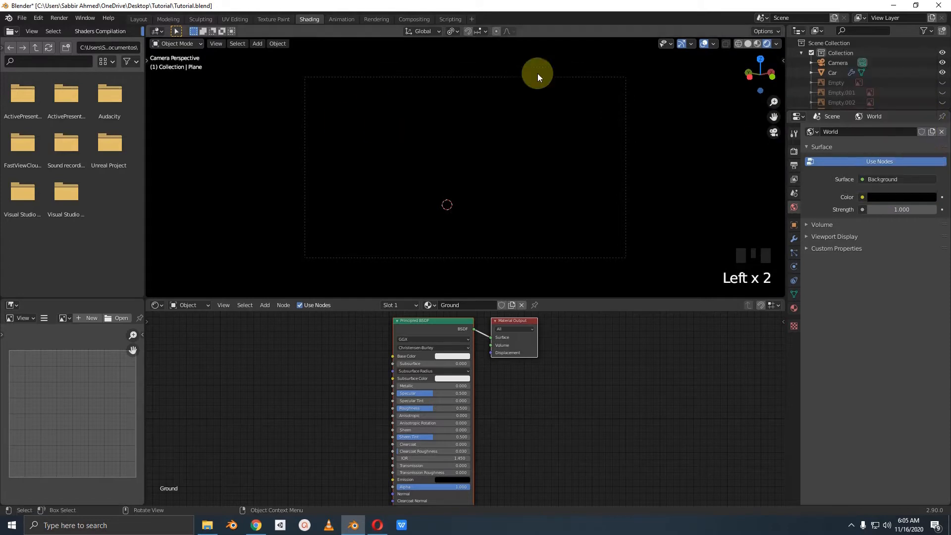
{"action": "key", "text": "ctrl+s"}
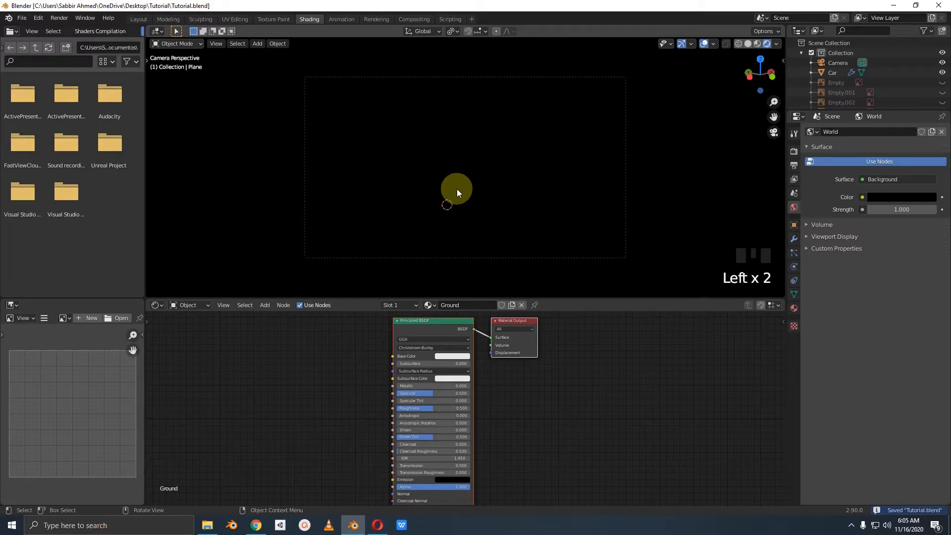
Step: Add an area light at the scene origin
{"action": "key", "text": "shift+a"}
{"action": "mouse_move", "coordinate": [381, 316]}
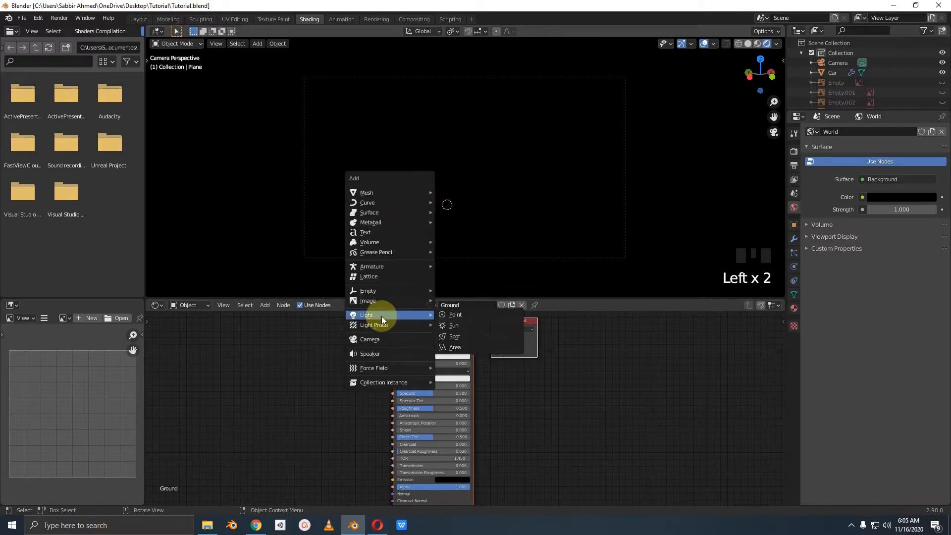
{"action": "left_click", "coordinate": [469, 350]}
Step: Switch to solid shading and move the area light straight up along Z to hover above the car's roof
{"action": "middle_click_drag", "start_coordinate": [469, 219], "coordinate": [533, 234]}
{"action": "left_click", "coordinate": [747, 43]}
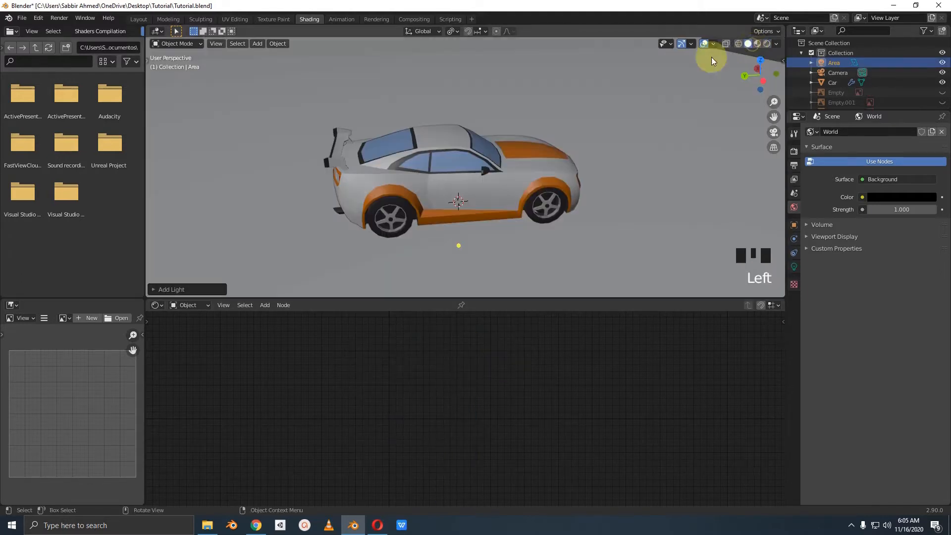
{"action": "scroll", "coordinate": [512, 174], "scroll_direction": "down", "scroll_amount": 2}
{"action": "mouse_move", "coordinate": [512, 174]}
{"action": "middle_mouse_down"}
{"action": "mouse_move", "coordinate": [392, 163]}
{"action": "mouse_move", "coordinate": [363, 97]}
{"action": "mouse_move", "coordinate": [427, 187]}
{"action": "middle_mouse_up"}
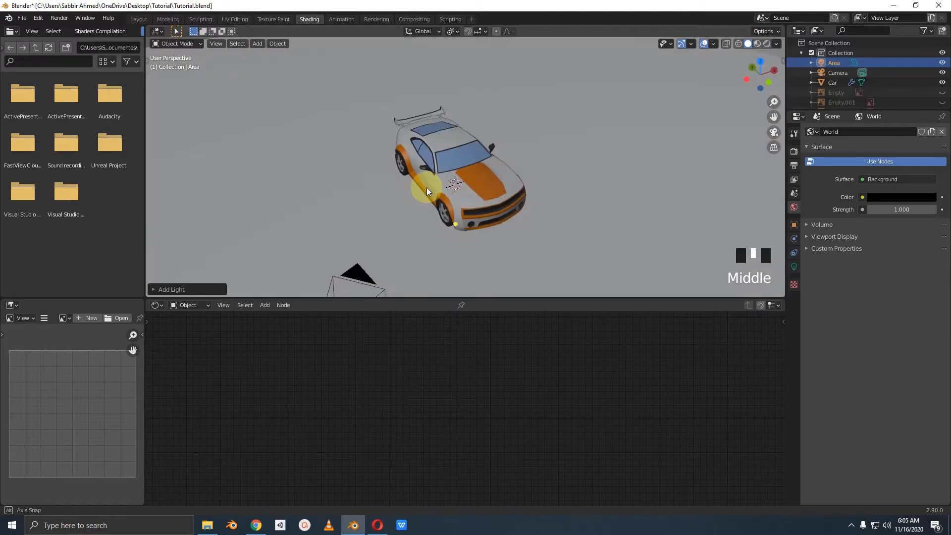
{"action": "key", "text": "g"}
{"action": "key", "text": "z"}
{"action": "left_click", "coordinate": [452, 101]}
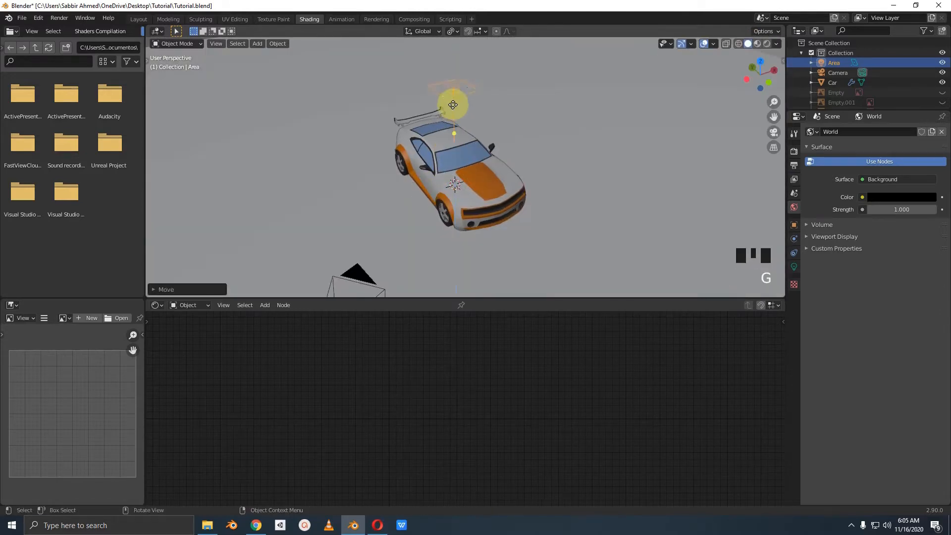
Step: Scale the area light up until it is slightly wider than the car
{"action": "scroll", "coordinate": [450, 170], "scroll_direction": "down", "scroll_amount": 2}
{"action": "key", "text": "KP_7"}
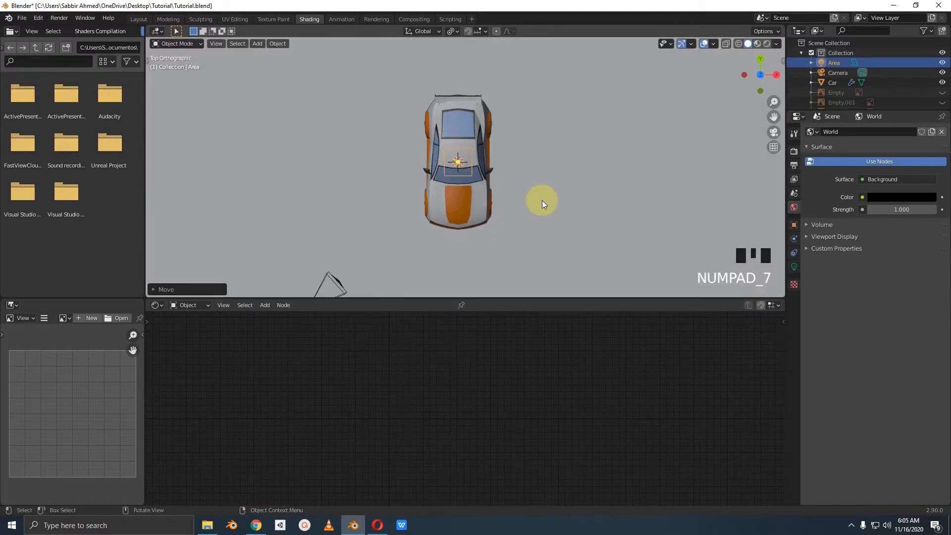
{"action": "key", "text": "s"}
{"action": "left_click", "coordinate": [722, 209]}
{"action": "middle_click_drag", "start_coordinate": [722, 209], "coordinate": [628, 185]}
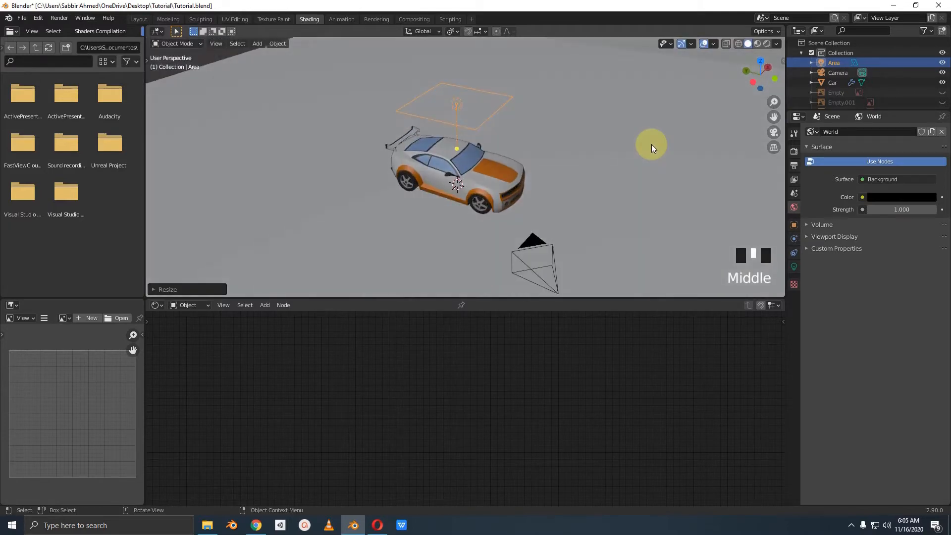
Step: Show the camera view in rendered shading and set the overhead area light's power to 100 W
{"action": "key", "text": "KP_0"}
{"action": "left_click", "coordinate": [766, 46]}
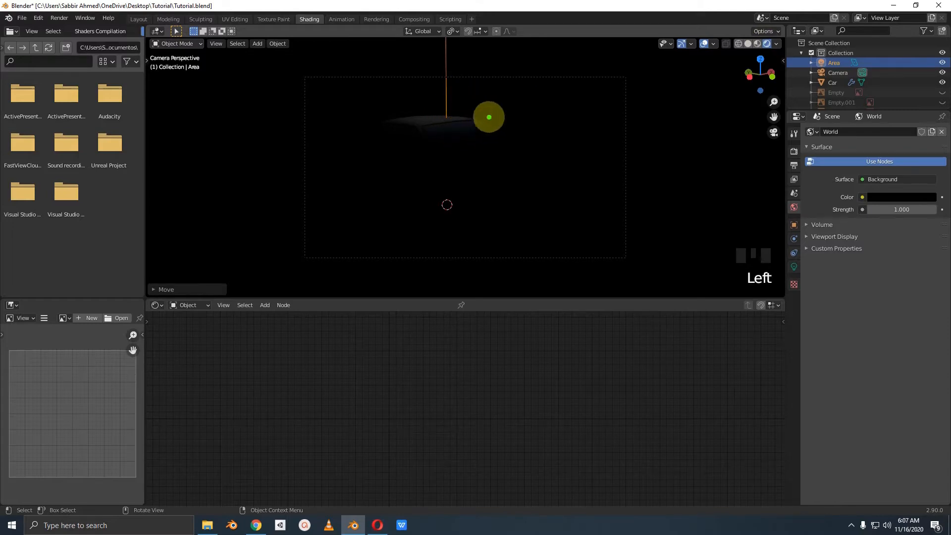
{"action": "mouse_move", "coordinate": [488, 106]}
{"action": "left_mouse_down"}
{"action": "mouse_move", "coordinate": [409, 99]}
{"action": "mouse_move", "coordinate": [391, 154]}
{"action": "mouse_move", "coordinate": [510, 105]}
{"action": "mouse_move", "coordinate": [458, 107]}
{"action": "left_mouse_up"}
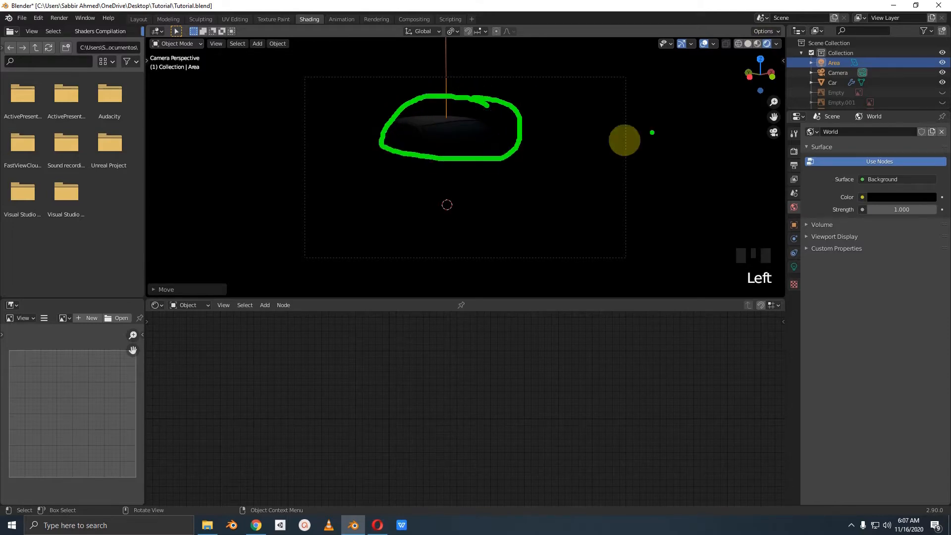
{"action": "key", "text": "Escape"}
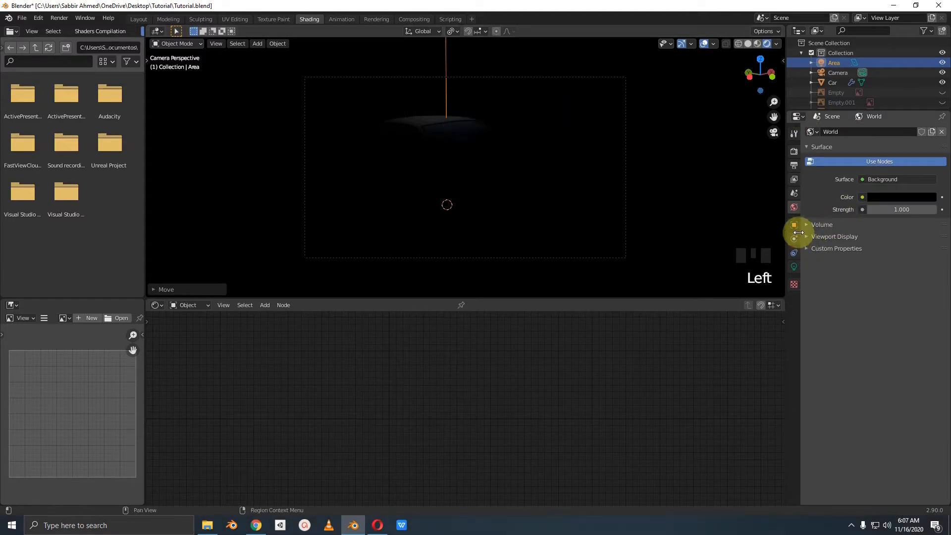
{"action": "left_click", "coordinate": [794, 266]}
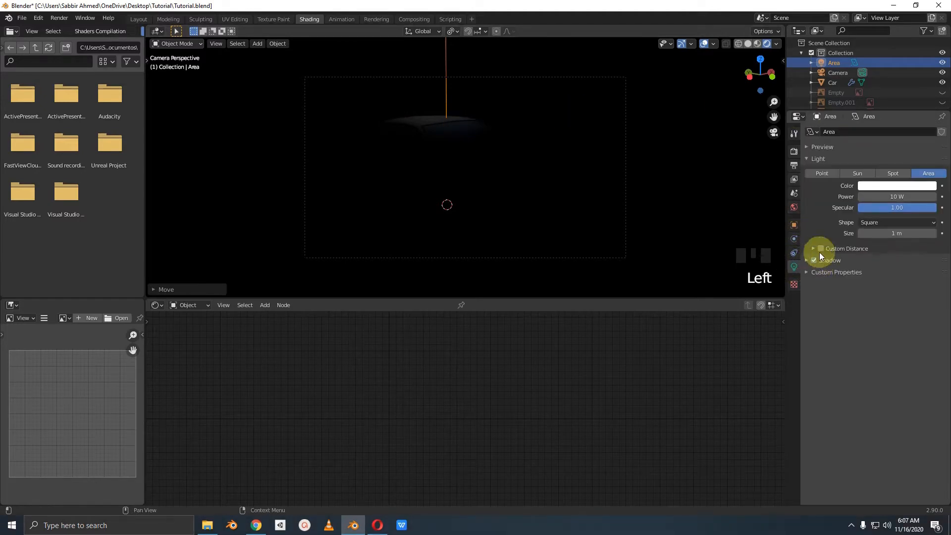
{"action": "left_click", "coordinate": [891, 195]}
{"action": "type", "text": "100"}
{"action": "key", "text": "Return"}
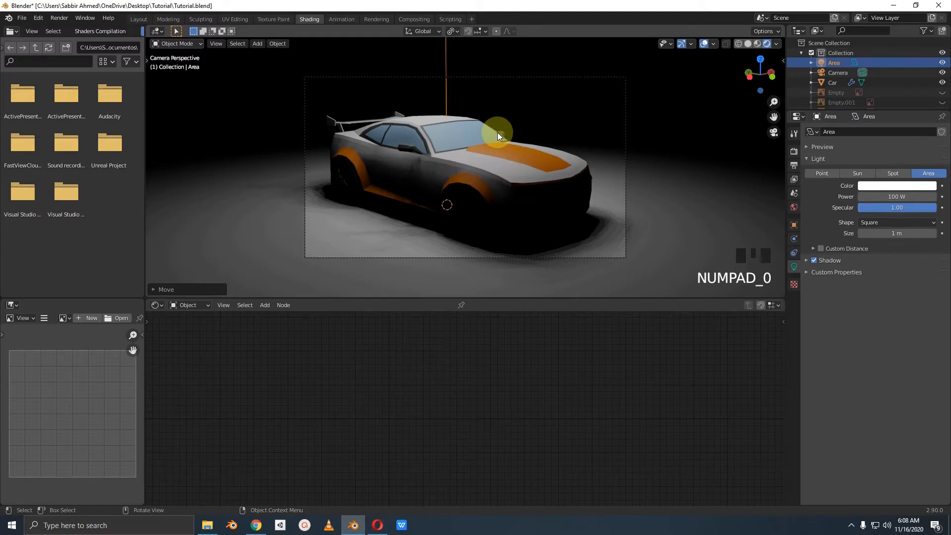
Step: Duplicate the area light, place the copy in front of the car and tilt it to face the hood
{"action": "middle_click_drag", "start_coordinate": [498, 132], "coordinate": [446, 159]}
{"action": "scroll", "coordinate": [509, 143], "scroll_direction": "down", "scroll_amount": 1}
{"action": "key", "text": "shift+d"}
{"action": "left_click", "coordinate": [547, 198]}
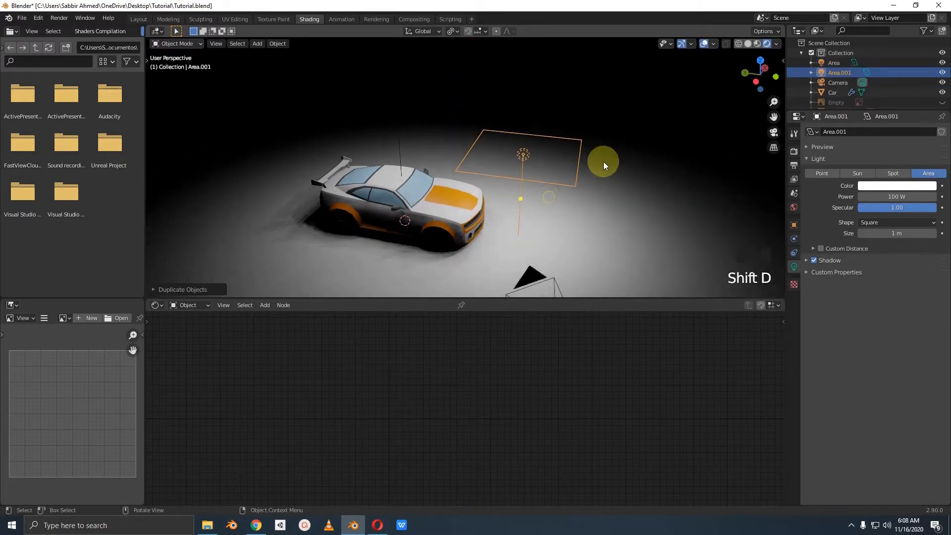
{"action": "key", "text": "r"}
{"action": "left_click", "coordinate": [563, 242]}
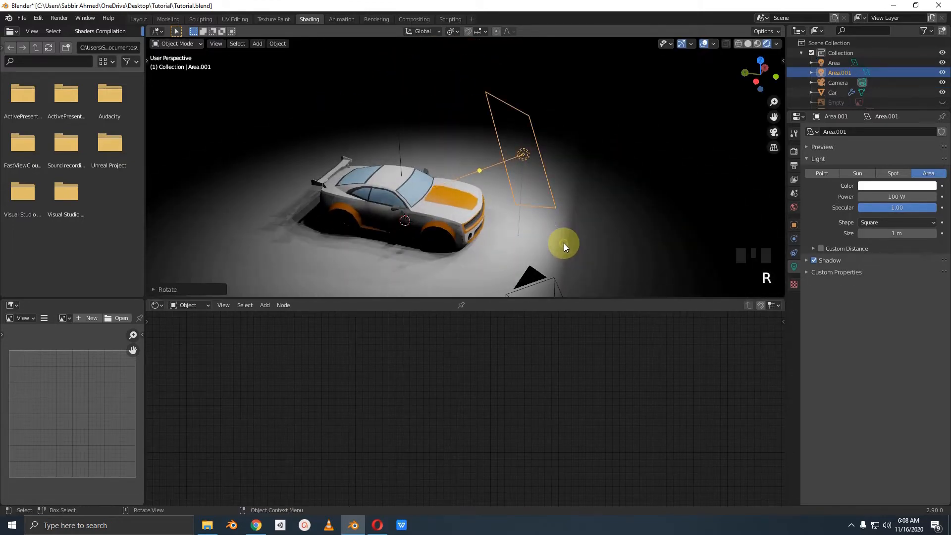
Step: Set the front area light's power to 50 W and check the lighting through the camera
{"action": "left_click", "coordinate": [898, 196]}
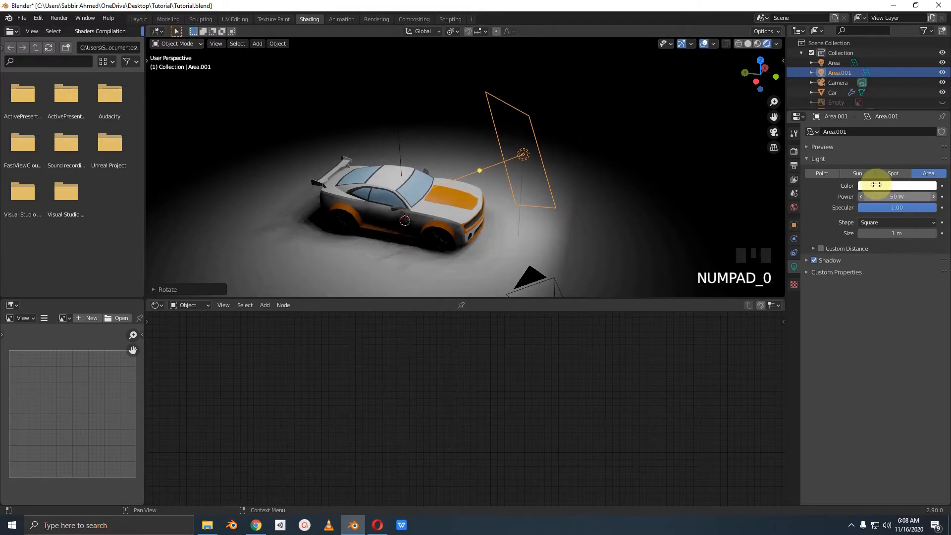
{"action": "key", "text": "KP_0"}
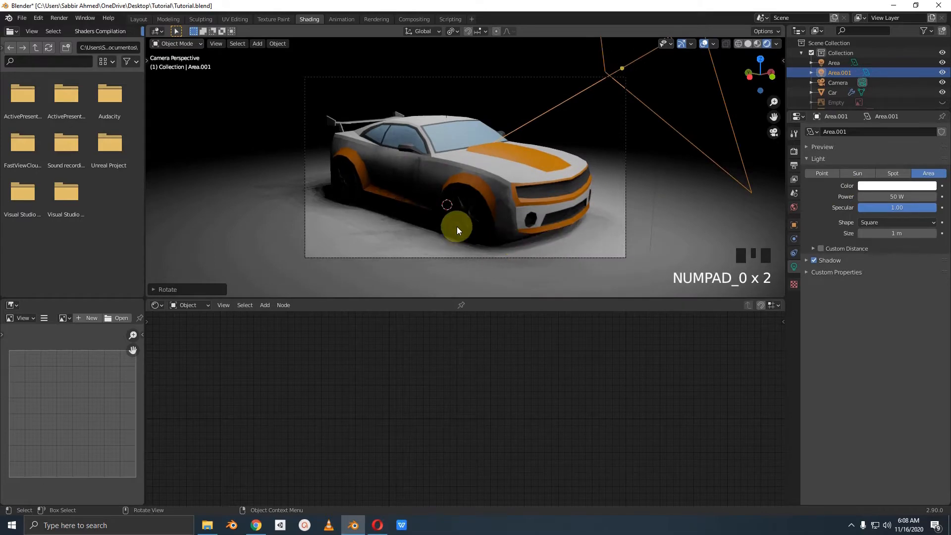
{"action": "mouse_move", "coordinate": [470, 166]}
{"action": "left_mouse_down"}
{"action": "mouse_move", "coordinate": [424, 198]}
{"action": "mouse_move", "coordinate": [464, 176]}
{"action": "left_mouse_up"}
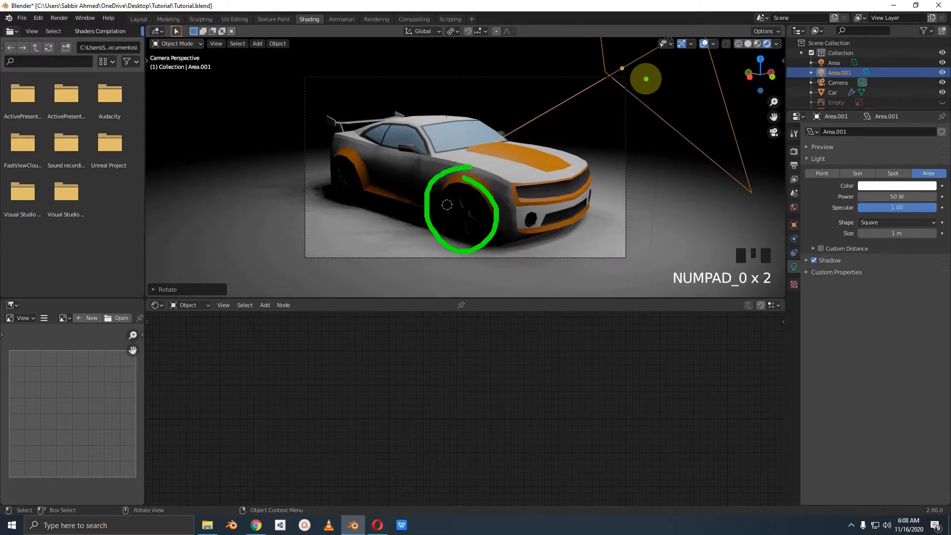
{"action": "key", "text": "Escape"}
Step: Move the front area light sideways toward the camera side and rotate it slightly to aim at the car's nose
{"action": "key", "text": "t"}
{"action": "key", "text": "z"}
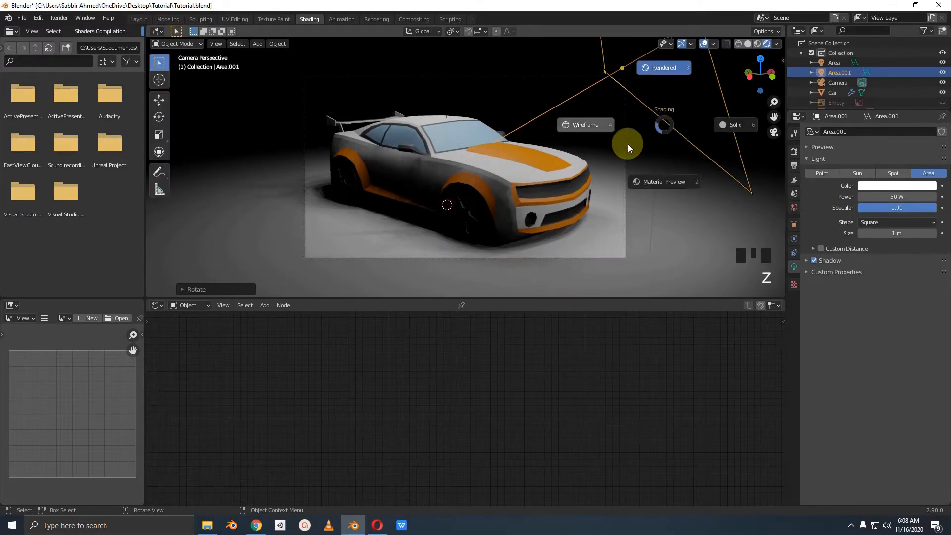
{"action": "key", "text": "Escape"}
{"action": "mouse_move", "coordinate": [646, 125]}
{"action": "middle_mouse_down"}
{"action": "mouse_move", "coordinate": [675, 144]}
{"action": "mouse_move", "coordinate": [638, 200]}
{"action": "middle_mouse_up"}
{"action": "key", "text": "w"}
{"action": "left_click_drag", "start_coordinate": [535, 216], "coordinate": [494, 222]}
{"action": "key", "text": "r"}
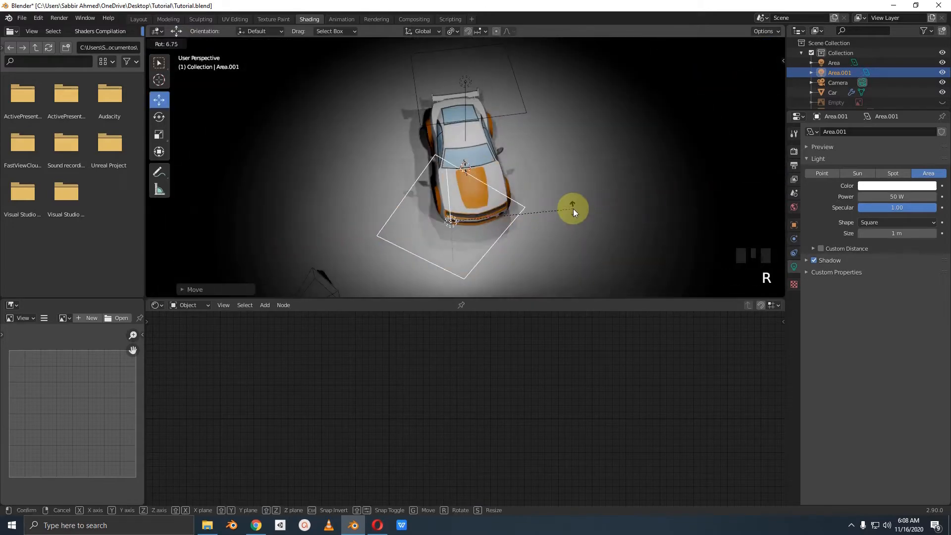
{"action": "left_click", "coordinate": [573, 209]}
{"action": "middle_click_drag", "start_coordinate": [572, 209], "coordinate": [597, 190]}
{"action": "scroll", "coordinate": [598, 190], "scroll_direction": "up", "scroll_amount": 4}
{"action": "scroll", "coordinate": [570, 212], "scroll_direction": "down", "scroll_amount": 3}
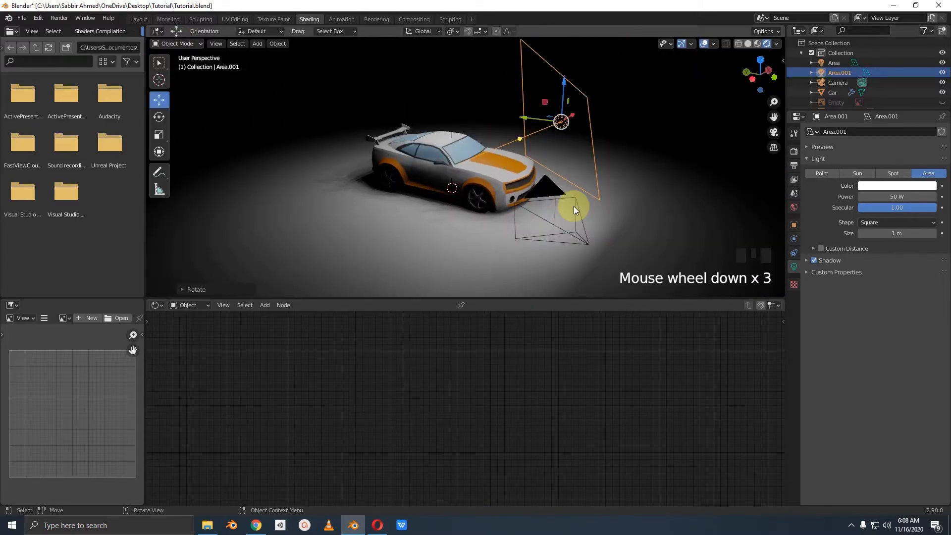
Step: In top view, duplicate the front area light and place the copy beside the car's rear on the camera side
{"action": "key", "text": "KP_7"}
{"action": "key", "text": "shift+d"}
{"action": "left_click", "coordinate": [486, 70]}
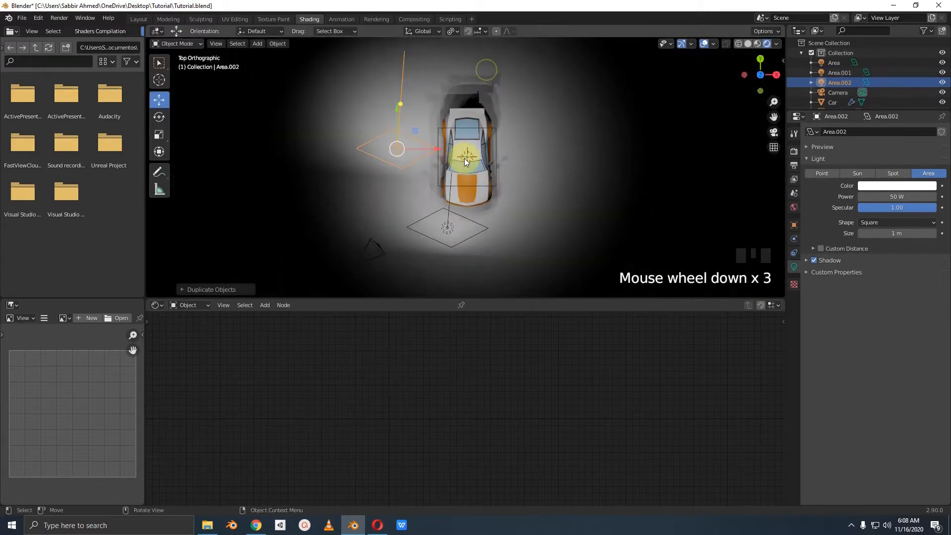
{"action": "middle_click_drag", "start_coordinate": [465, 158], "coordinate": [449, 239], "text": "shift"}
{"action": "key", "text": "g"}
{"action": "left_click", "coordinate": [438, 196]}
Step: Rotate the third area light to face the car and shift it to the rear corner, checking the result through the camera
{"action": "key", "text": "r"}
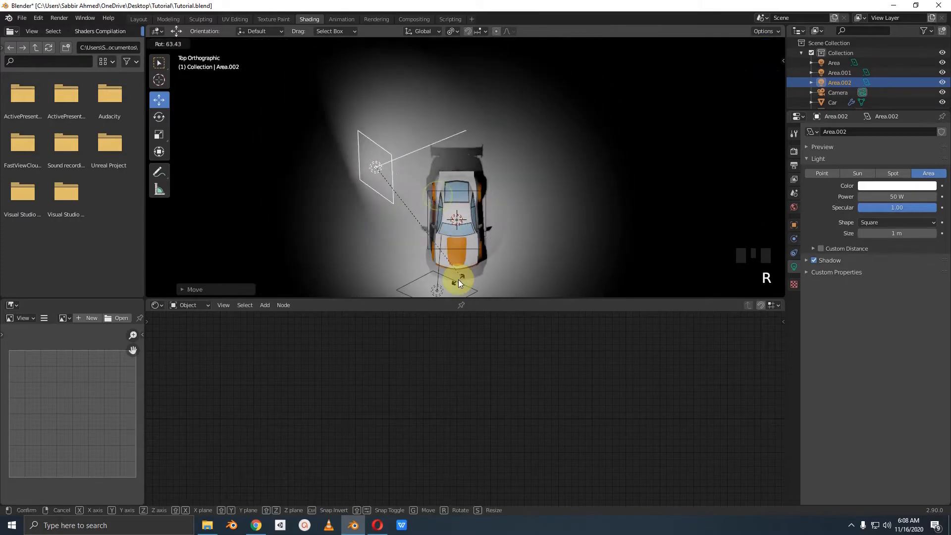
{"action": "key", "text": "g"}
{"action": "left_click", "coordinate": [413, 286]}
{"action": "key", "text": "r"}
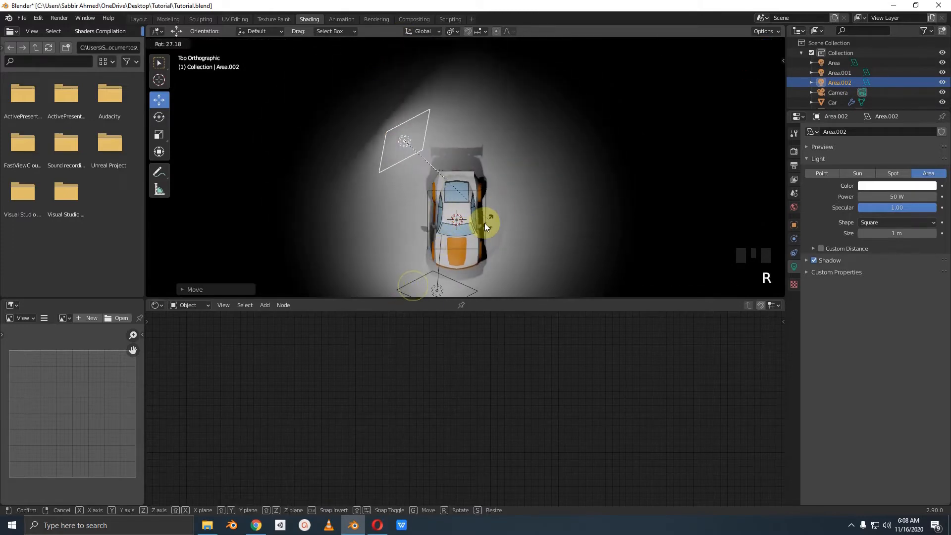
{"action": "left_click", "coordinate": [478, 229]}
{"action": "key", "text": "KP_0"}
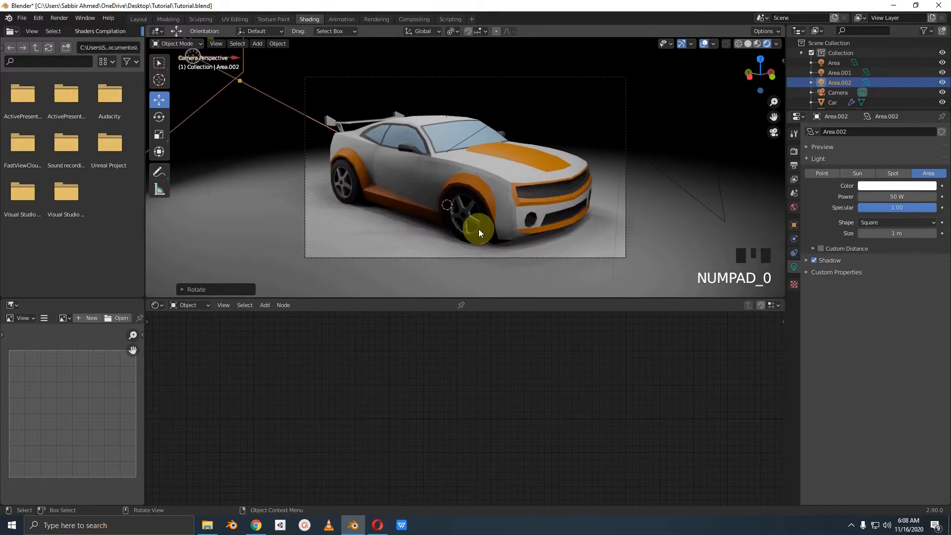
{"action": "mouse_move", "coordinate": [367, 187]}
{"action": "left_mouse_down"}
{"action": "mouse_move", "coordinate": [418, 239]}
{"action": "mouse_move", "coordinate": [385, 191]}
{"action": "left_mouse_up"}
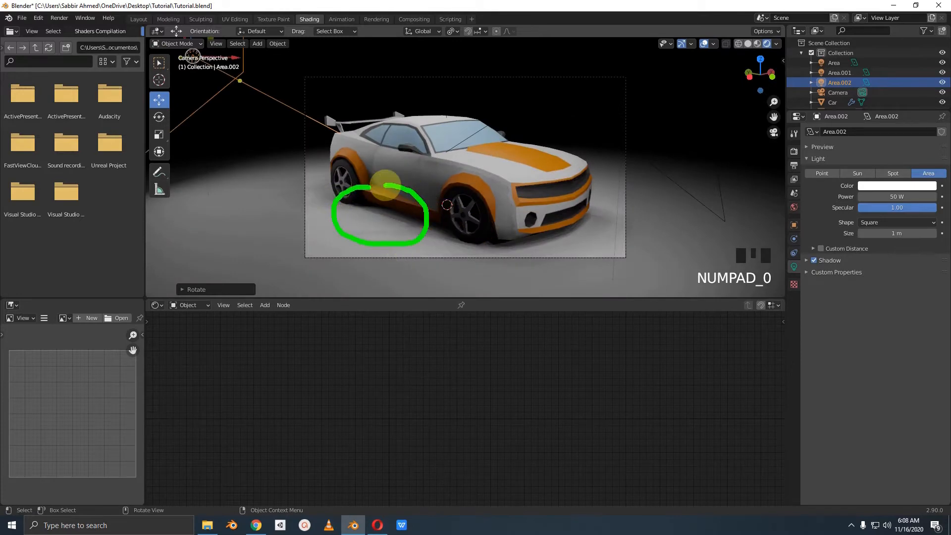
{"action": "key", "text": "Escape"}
{"action": "scroll", "coordinate": [476, 191], "scroll_direction": "up", "scroll_amount": 1}
{"action": "scroll", "coordinate": [477, 191], "scroll_direction": "down", "scroll_amount": 1}
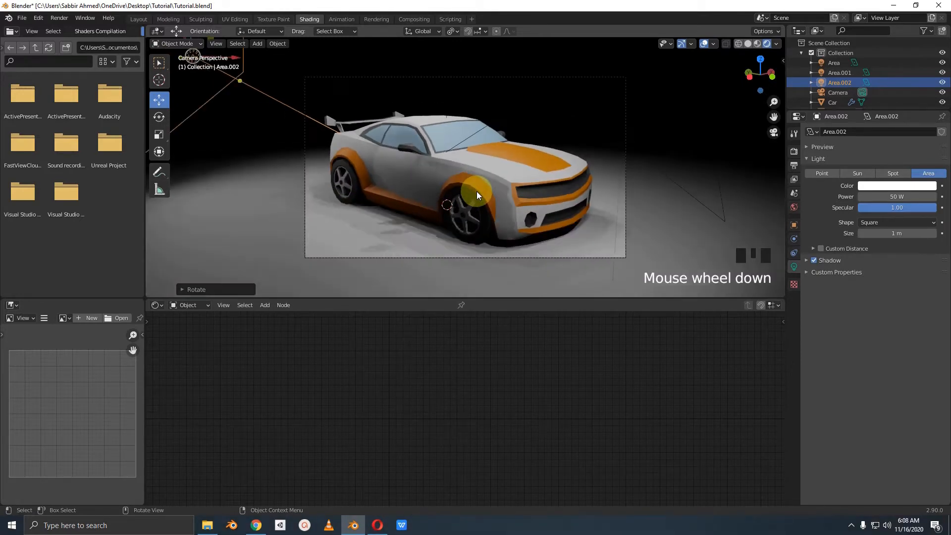
Step: Rotate the rear area light slightly clockwise in top view and check the car's side through the camera
{"action": "key", "text": "KP_7"}
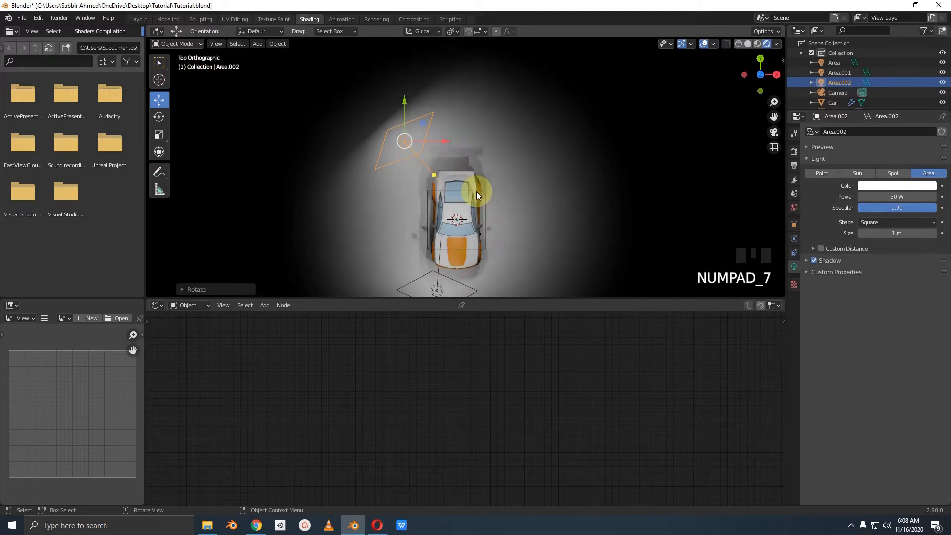
{"action": "key", "text": "r"}
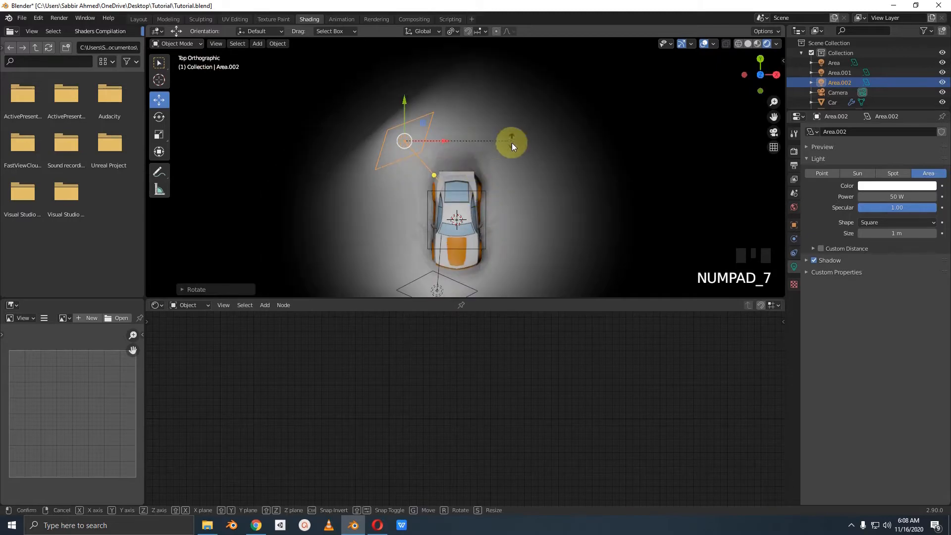
{"action": "left_click", "coordinate": [505, 159]}
{"action": "key", "text": "KP_0"}
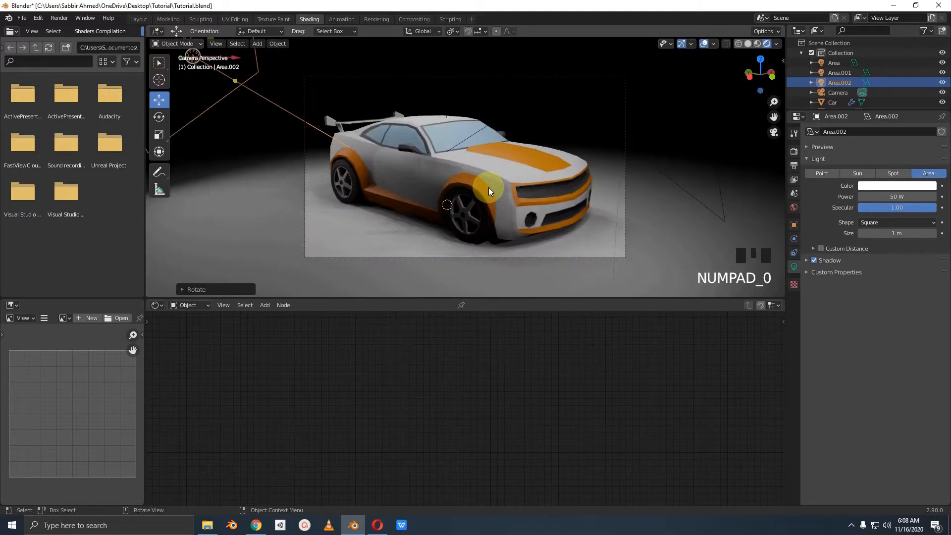
{"action": "scroll", "coordinate": [488, 188], "scroll_direction": "up", "scroll_amount": 1}
{"action": "middle_click_drag", "start_coordinate": [488, 188], "coordinate": [599, 171], "text": "shift"}
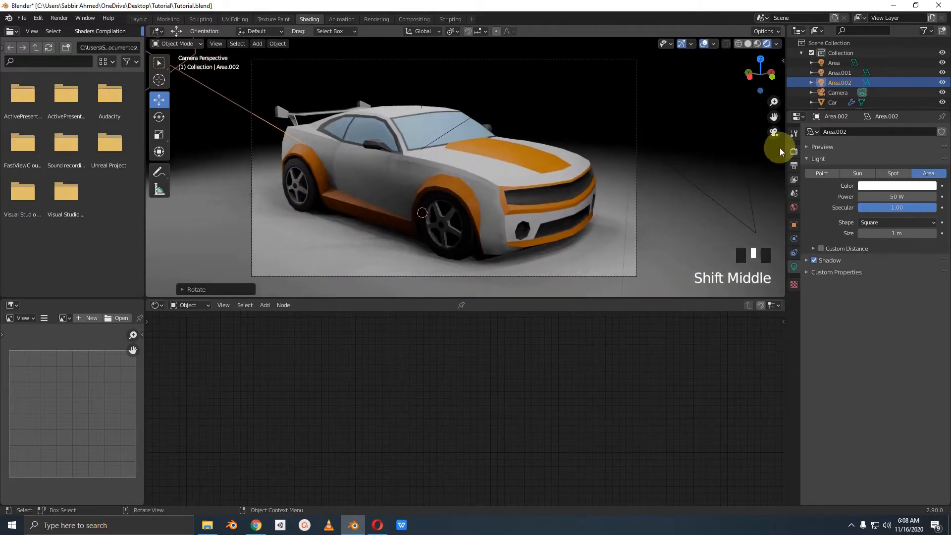
Step: Change the render engine to Cycles
{"action": "left_click", "coordinate": [794, 151]}
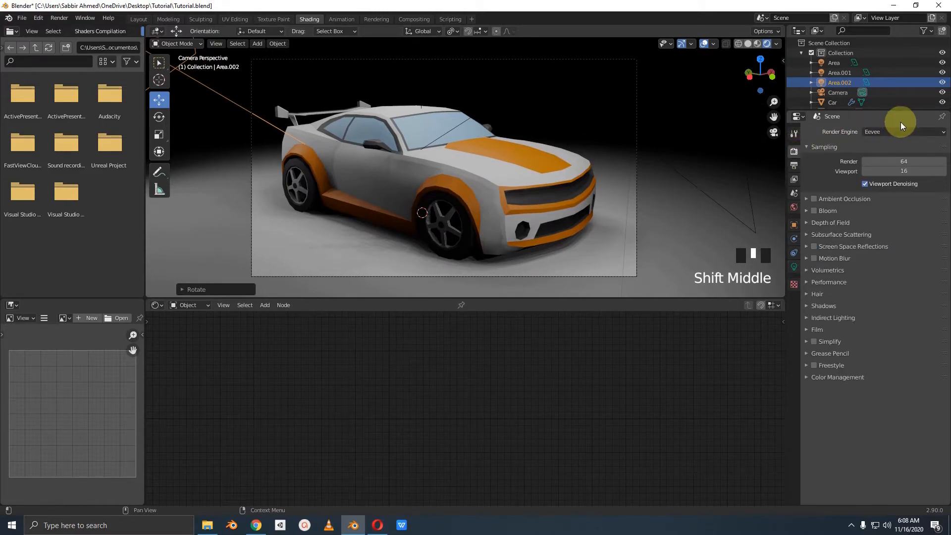
{"action": "left_click", "coordinate": [874, 132]}
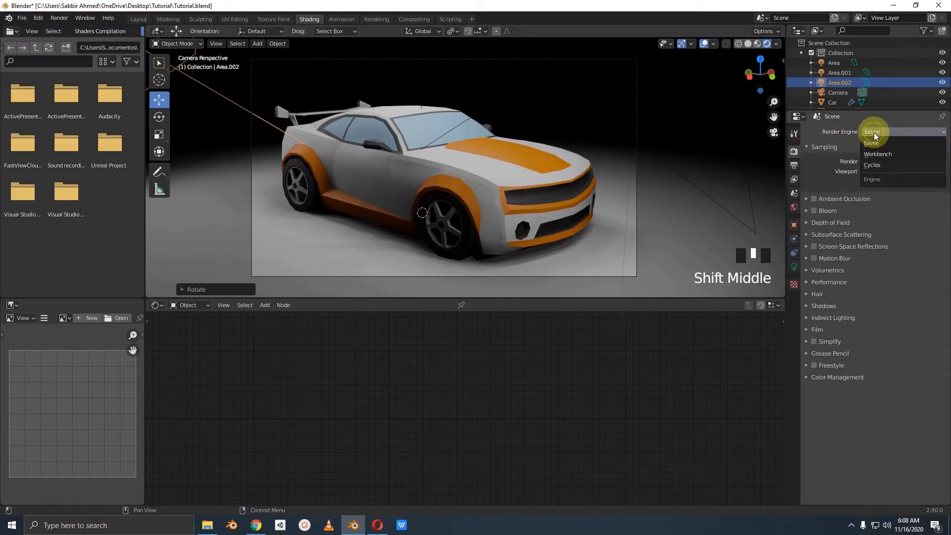
{"action": "left_click", "coordinate": [877, 167]}
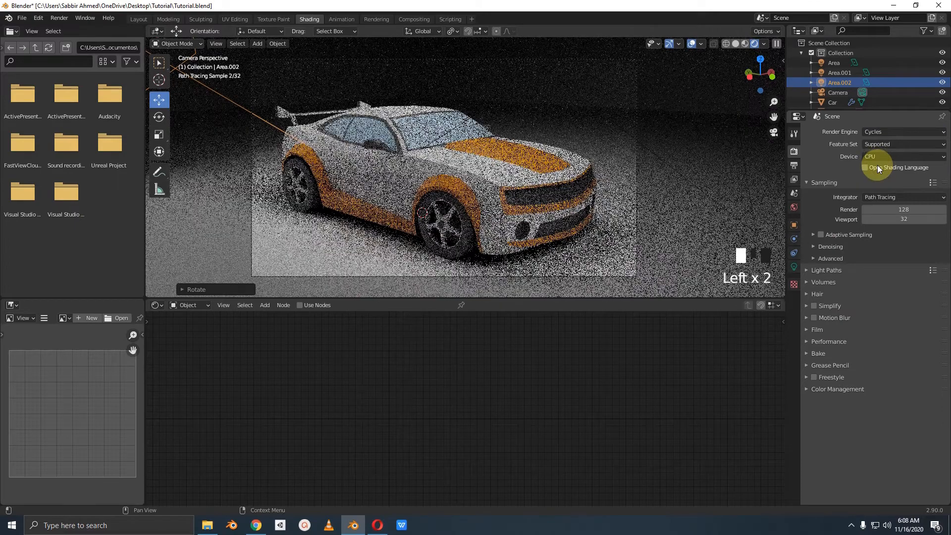
Step: Change the rear area light's color to blue
{"action": "left_click", "coordinate": [794, 252]}
{"action": "left_click", "coordinate": [794, 267]}
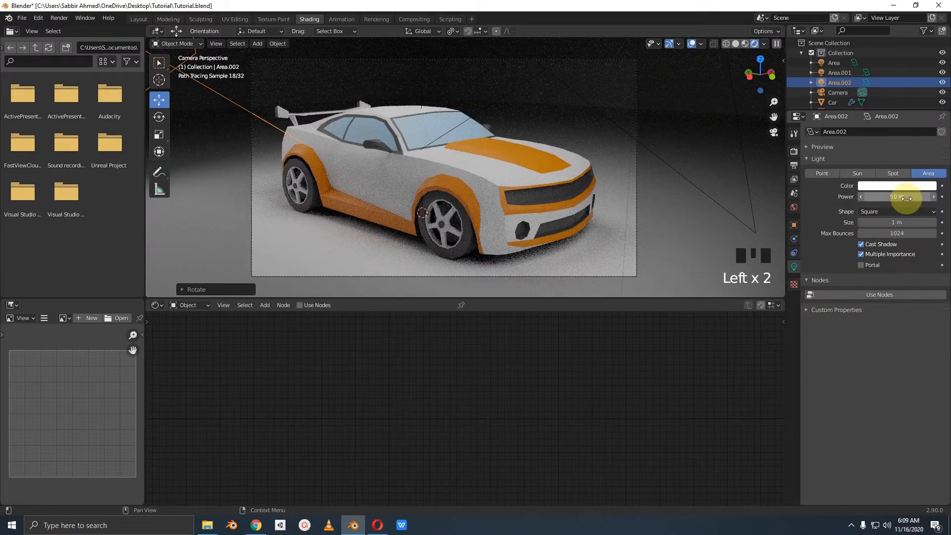
{"action": "middle_click_drag", "start_coordinate": [495, 191], "coordinate": [471, 191], "text": "shift"}
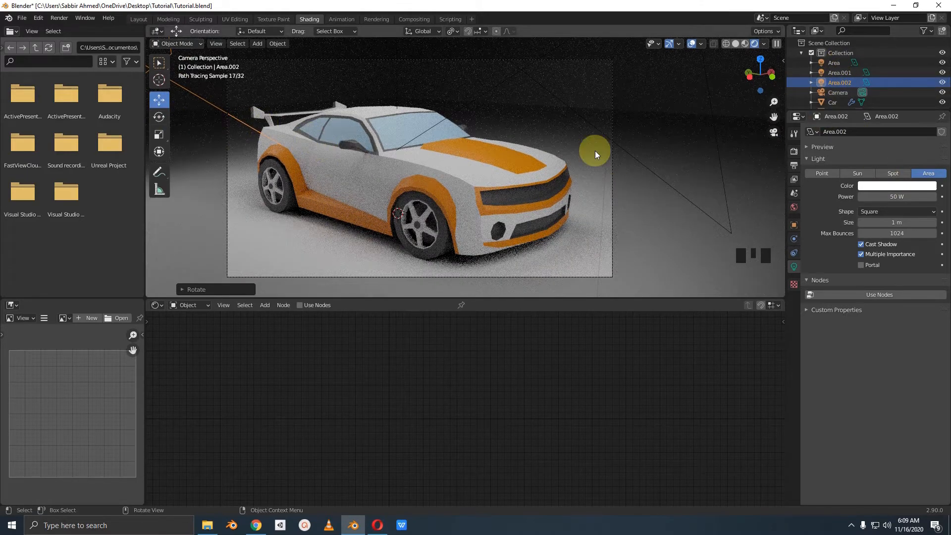
{"action": "left_click", "coordinate": [900, 187]}
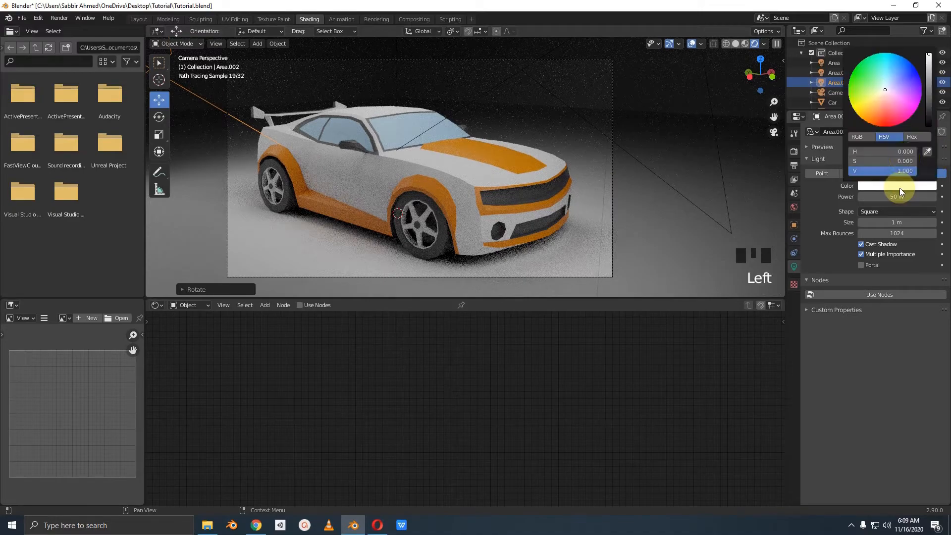
{"action": "left_click", "coordinate": [892, 83]}
Step: Select the front area light and set its color to pale orange with hue 0.067, saturation 0.292 and value 1.000
{"action": "left_click", "coordinate": [578, 116]}
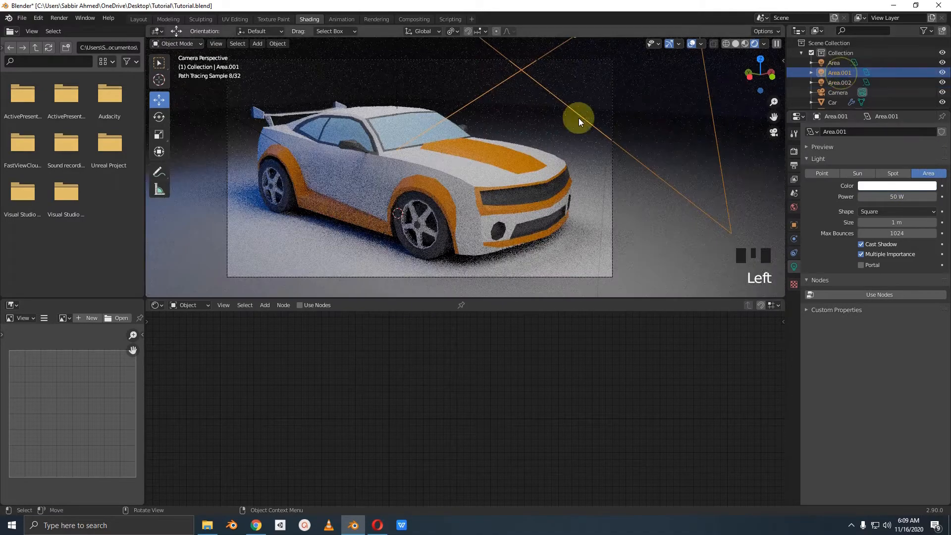
{"action": "left_click", "coordinate": [900, 184]}
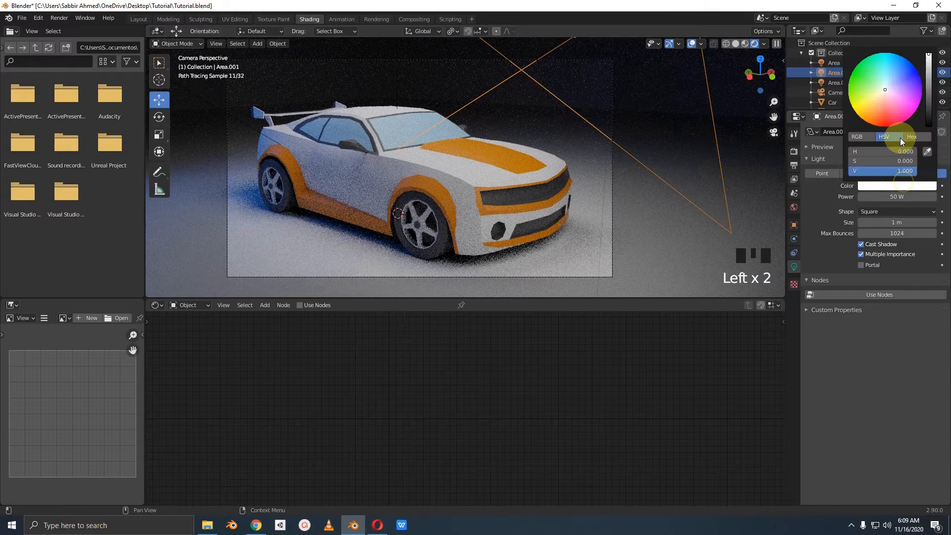
{"action": "left_click", "coordinate": [887, 80]}
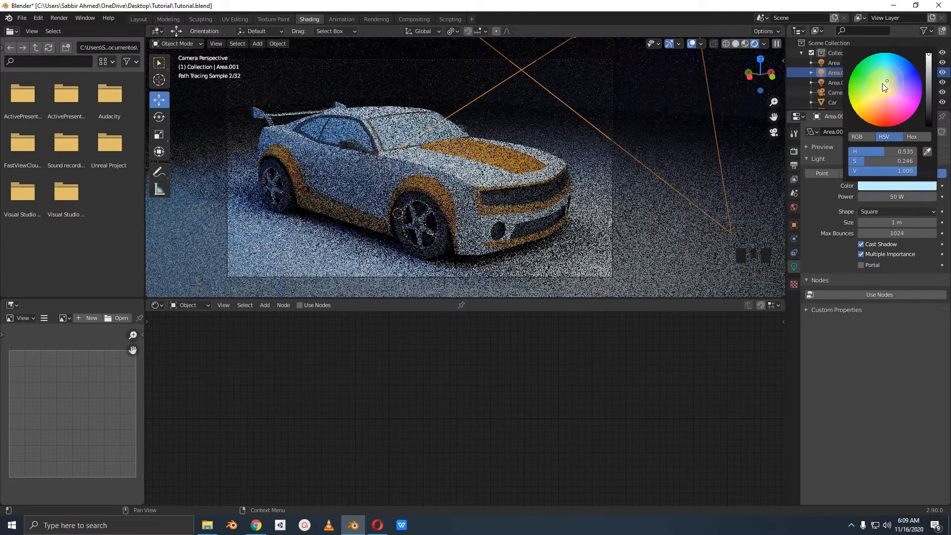
{"action": "left_click_drag", "start_coordinate": [880, 91], "coordinate": [881, 99]}
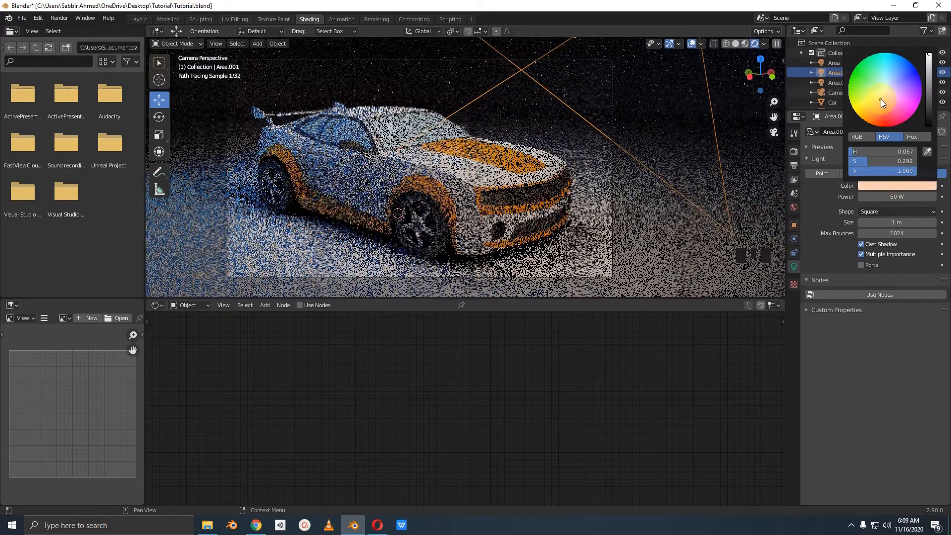
Step: Select the overhead area light and tint its color a very pale yellow-green
{"action": "left_click", "coordinate": [837, 62]}
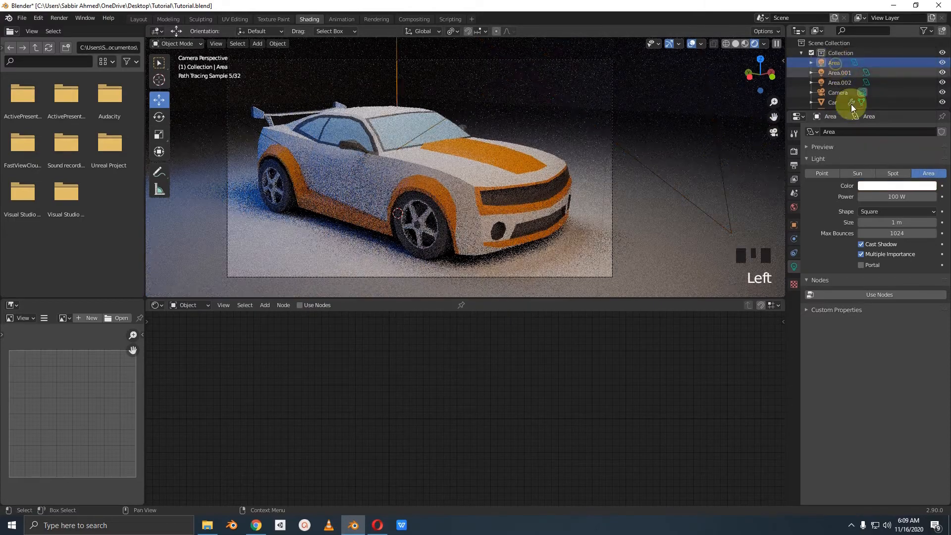
{"action": "left_click", "coordinate": [892, 185]}
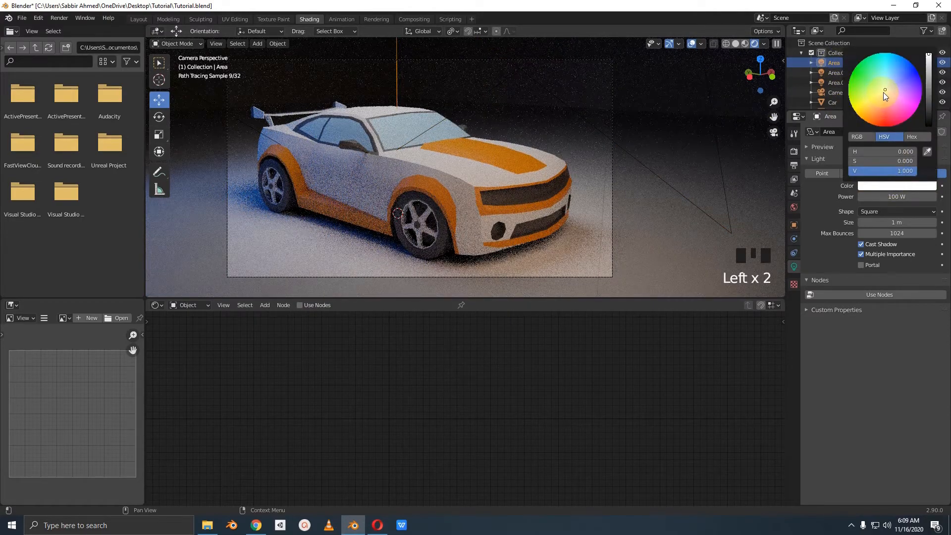
{"action": "left_click_drag", "start_coordinate": [883, 92], "coordinate": [881, 89]}
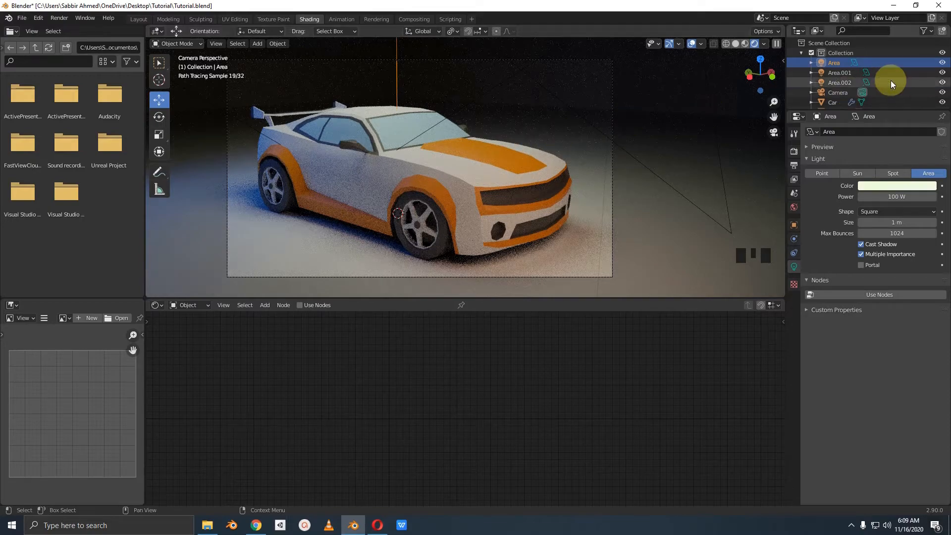
Step: Move the overhead area light in top view toward the car's hood and slightly off to its side
{"action": "scroll", "coordinate": [463, 121], "scroll_direction": "down", "scroll_amount": 2}
{"action": "middle_click_drag", "start_coordinate": [463, 121], "coordinate": [497, 191]}
{"action": "key", "text": "KP_7"}
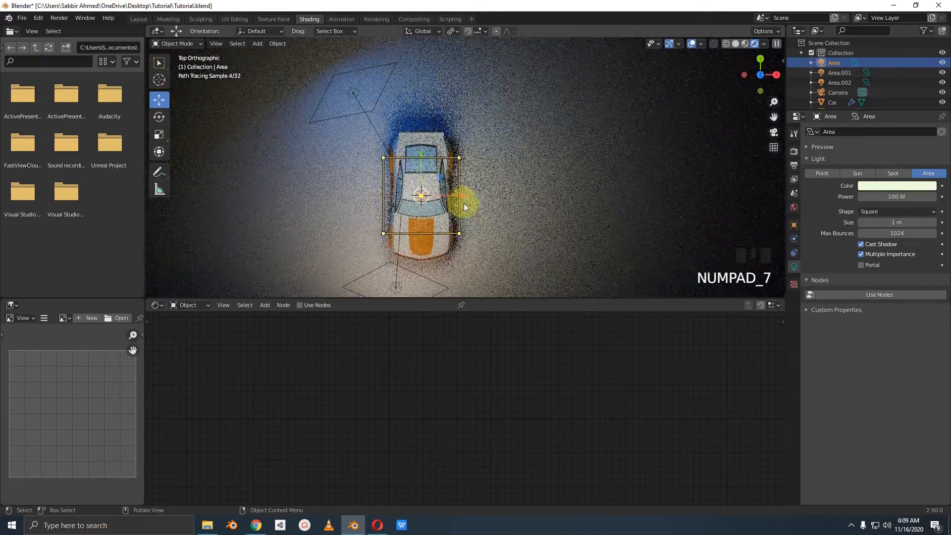
{"action": "key", "text": "g"}
{"action": "left_click", "coordinate": [480, 232]}
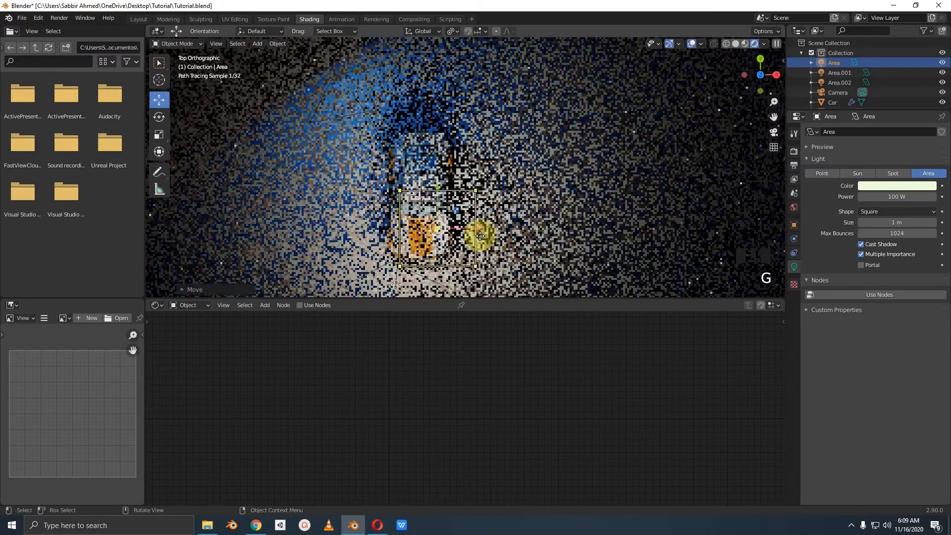
Step: Move the blue rear area light closer to the car in top view and scale it down to about 0.6
{"action": "left_click", "coordinate": [357, 68]}
{"action": "left_click", "coordinate": [357, 67]}
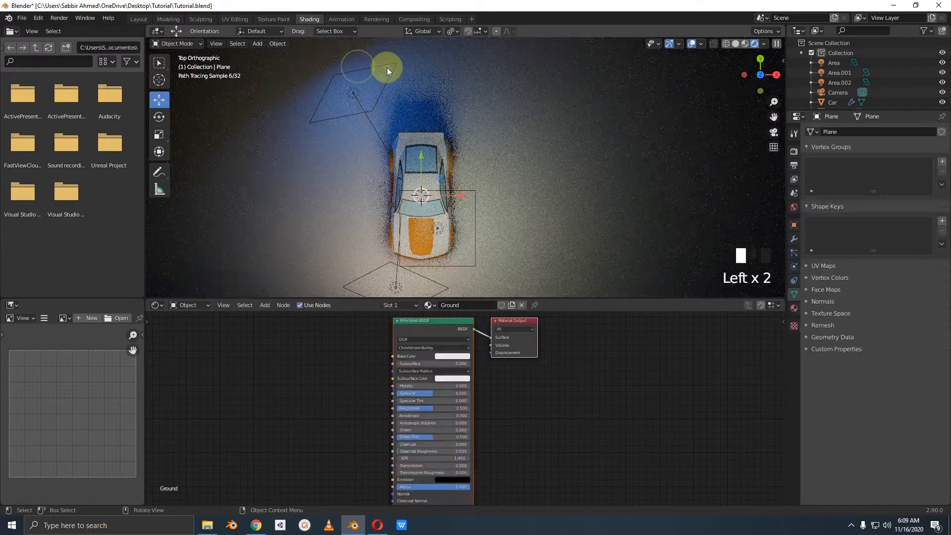
{"action": "left_click", "coordinate": [353, 96]}
{"action": "key", "text": "g"}
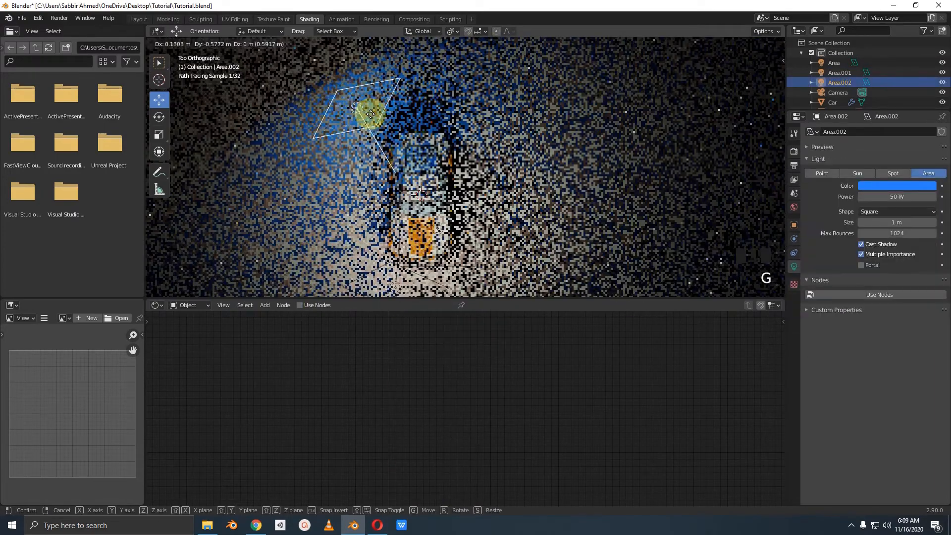
{"action": "left_click", "coordinate": [373, 115]}
{"action": "key", "text": "s"}
{"action": "key", "text": "s"}
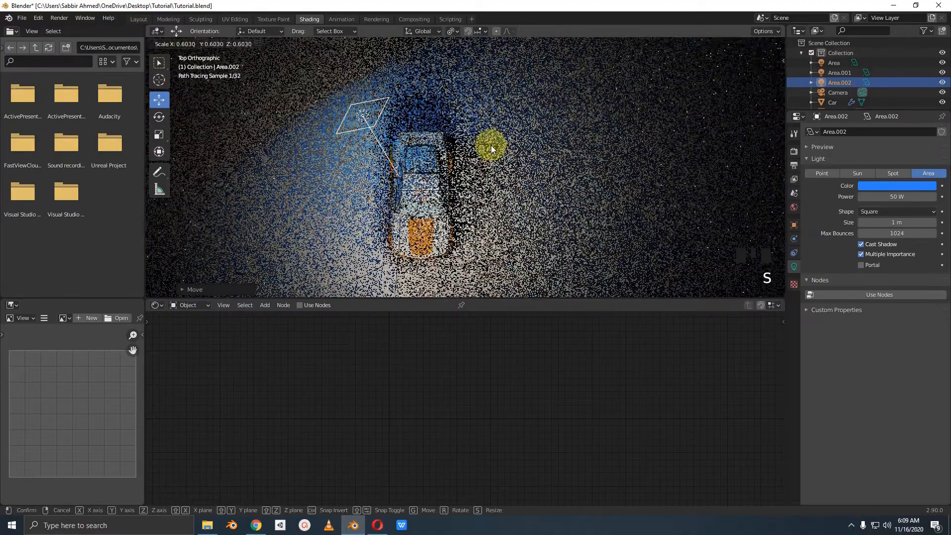
{"action": "left_click", "coordinate": [493, 144]}
Step: Scale the pale orange front area light to about 0.75, reposition and rotate it in top view, and check the result through the camera
{"action": "middle_click_drag", "start_coordinate": [527, 150], "coordinate": [398, 224], "text": "shift"}
{"action": "left_click", "coordinate": [397, 222]}
{"action": "key", "text": "s"}
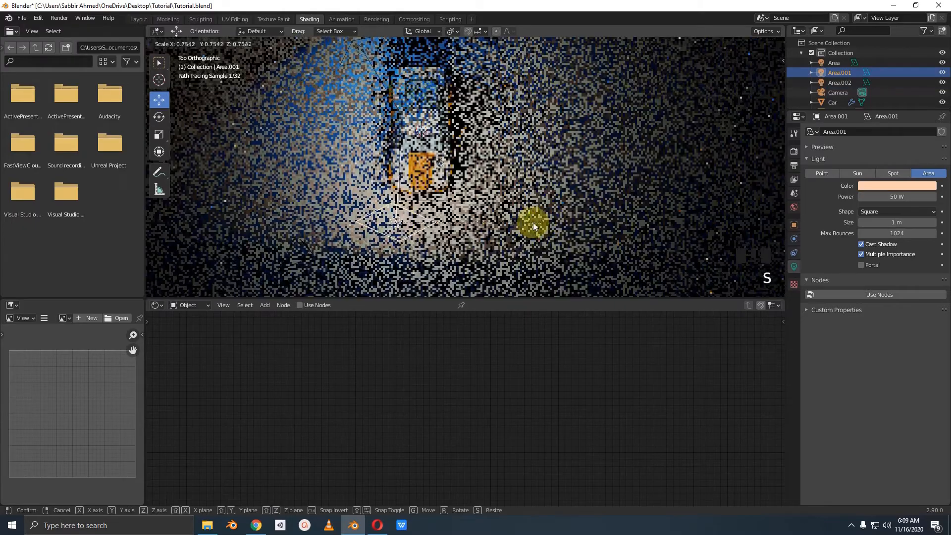
{"action": "key", "text": "g"}
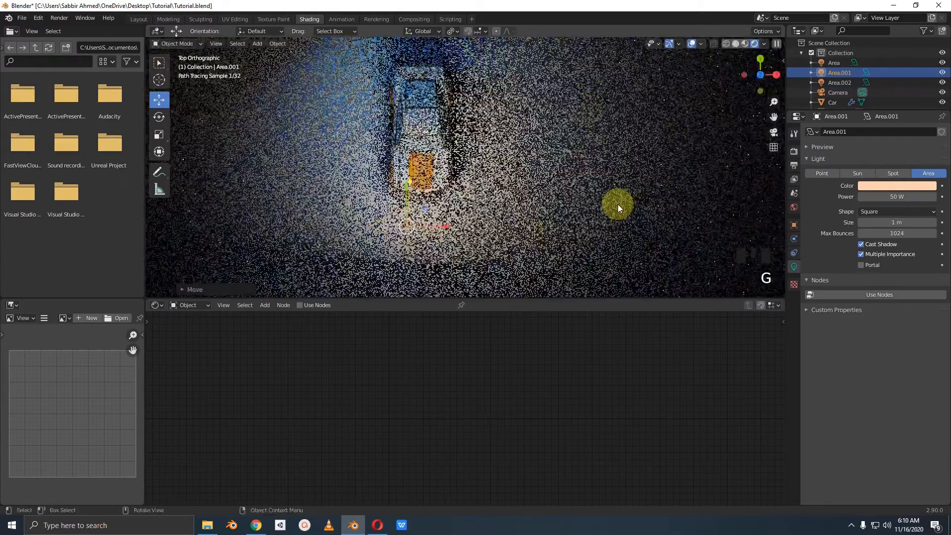
{"action": "left_click", "coordinate": [604, 189]}
{"action": "key", "text": "r"}
{"action": "left_click", "coordinate": [603, 189]}
{"action": "key", "text": "r"}
{"action": "left_click", "coordinate": [582, 188]}
{"action": "key", "text": "KP_0"}
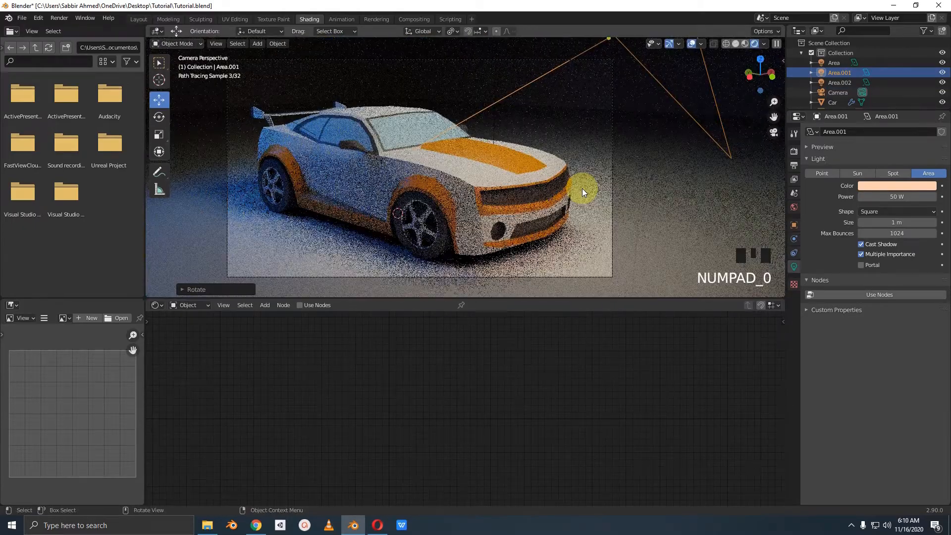
Step: Rotate the front area light again and move it slightly farther from the car in top view, then return to the camera view
{"action": "key", "text": "KP_7"}
{"action": "key", "text": "r"}
{"action": "key", "text": "g"}
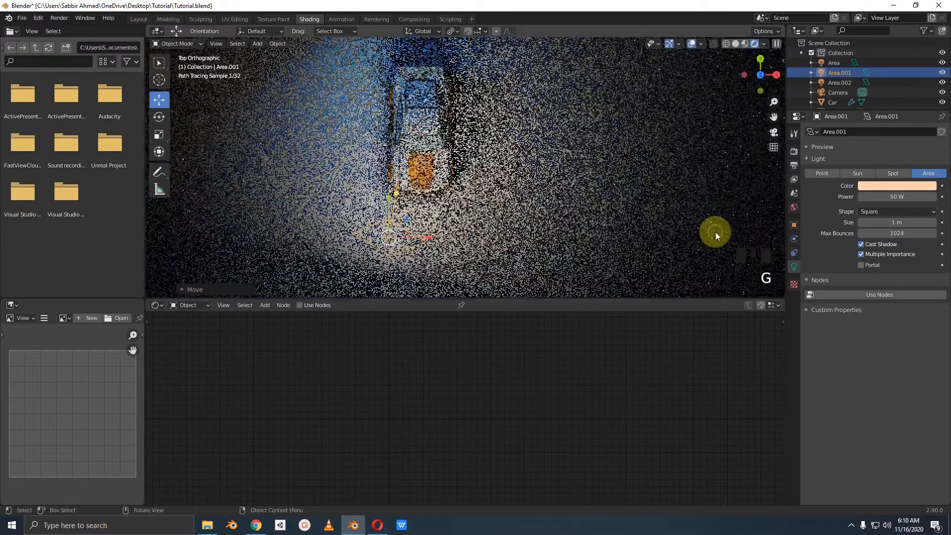
{"action": "left_click", "coordinate": [715, 231]}
{"action": "key", "text": "KP_0"}
Step: Select the ground plane and set its Ground material to metallic 0.441 and roughness 0.118
{"action": "left_click", "coordinate": [591, 121]}
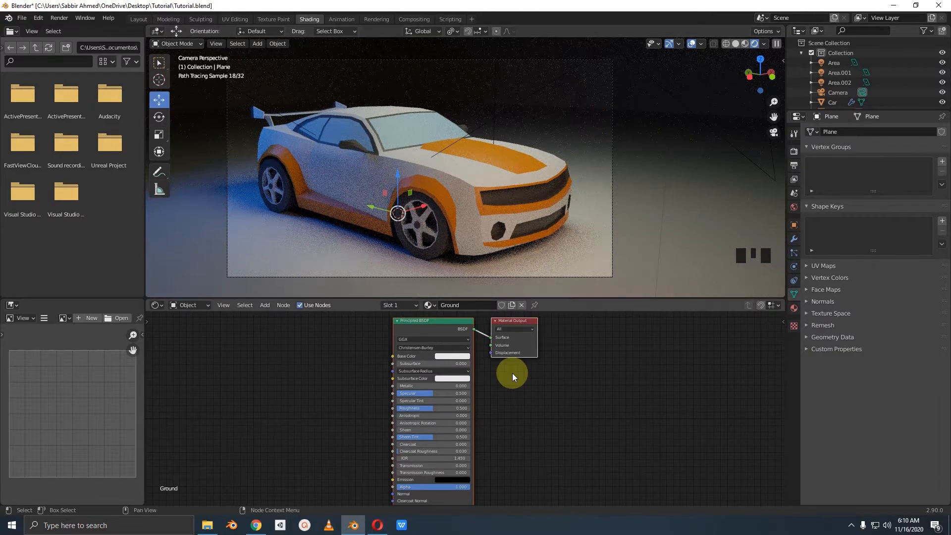
{"action": "scroll", "coordinate": [403, 389], "scroll_direction": "up", "scroll_amount": 6}
{"action": "mouse_move", "coordinate": [350, 367]}
{"action": "left_mouse_down"}
{"action": "mouse_move", "coordinate": [418, 364]}
{"action": "mouse_move", "coordinate": [361, 408]}
{"action": "mouse_move", "coordinate": [330, 411]}
{"action": "left_mouse_up"}
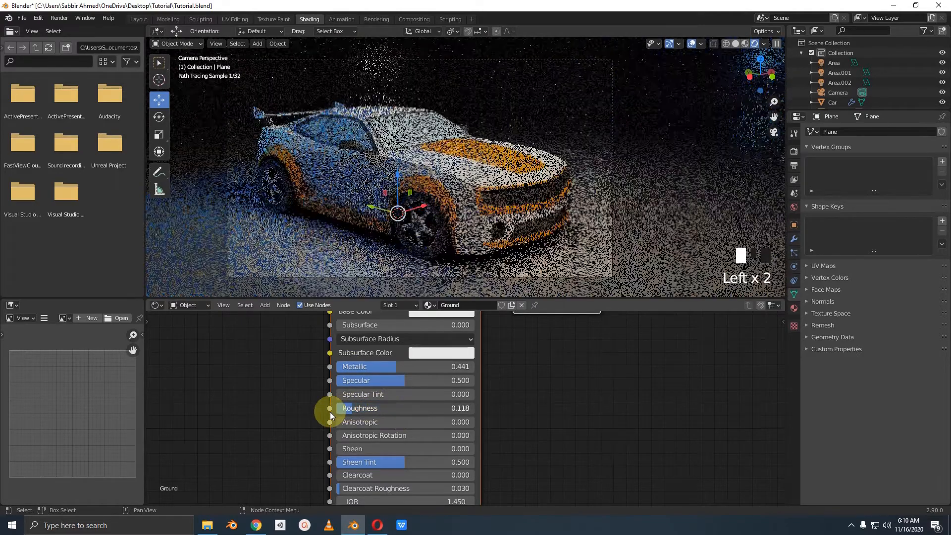
{"action": "mouse_move", "coordinate": [303, 204]}
{"action": "left_mouse_down"}
{"action": "mouse_move", "coordinate": [282, 206]}
{"action": "mouse_move", "coordinate": [259, 239]}
{"action": "mouse_move", "coordinate": [316, 275]}
{"action": "mouse_move", "coordinate": [314, 209]}
{"action": "left_mouse_up"}
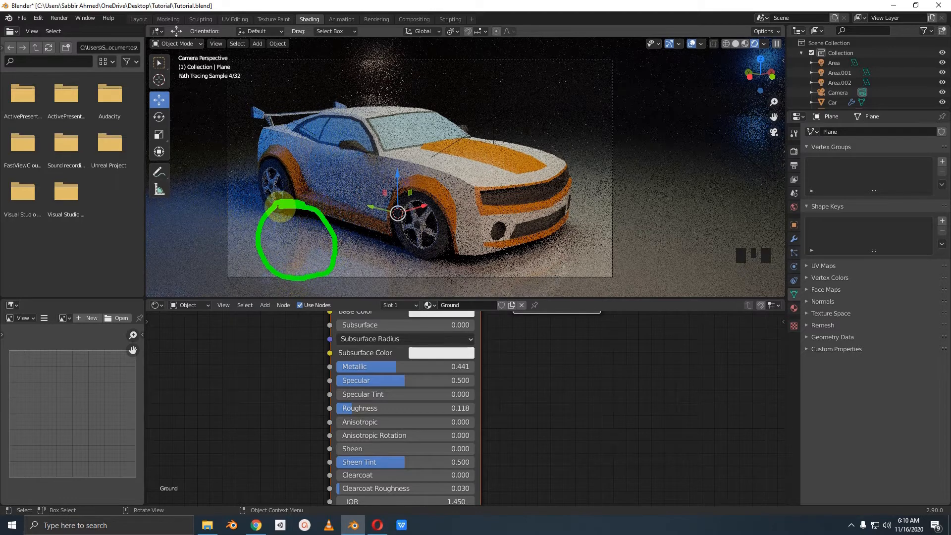
{"action": "key", "text": "Escape"}
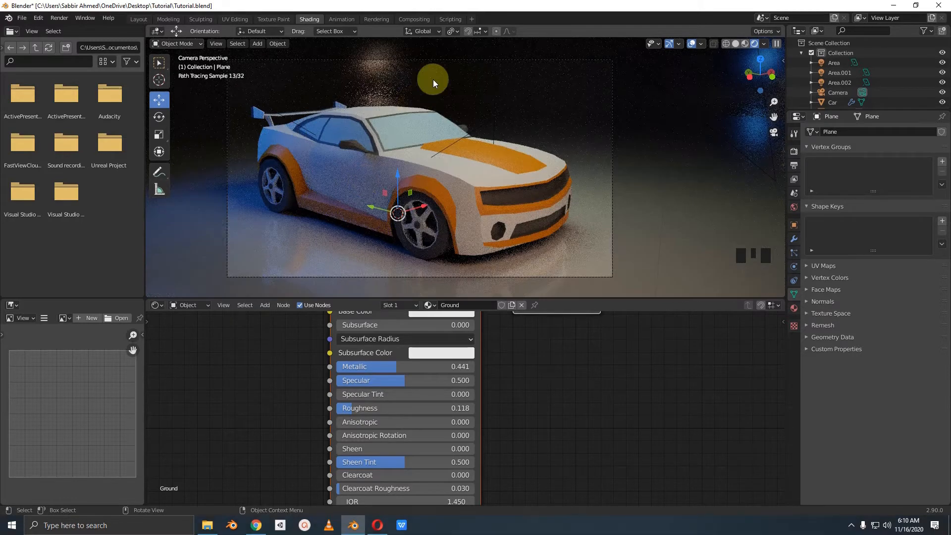
{"action": "mouse_move", "coordinate": [398, 62]}
{"action": "left_mouse_down"}
{"action": "mouse_move", "coordinate": [353, 65]}
{"action": "mouse_move", "coordinate": [420, 90]}
{"action": "mouse_move", "coordinate": [387, 56]}
{"action": "left_mouse_up"}
{"action": "key", "text": "Escape"}
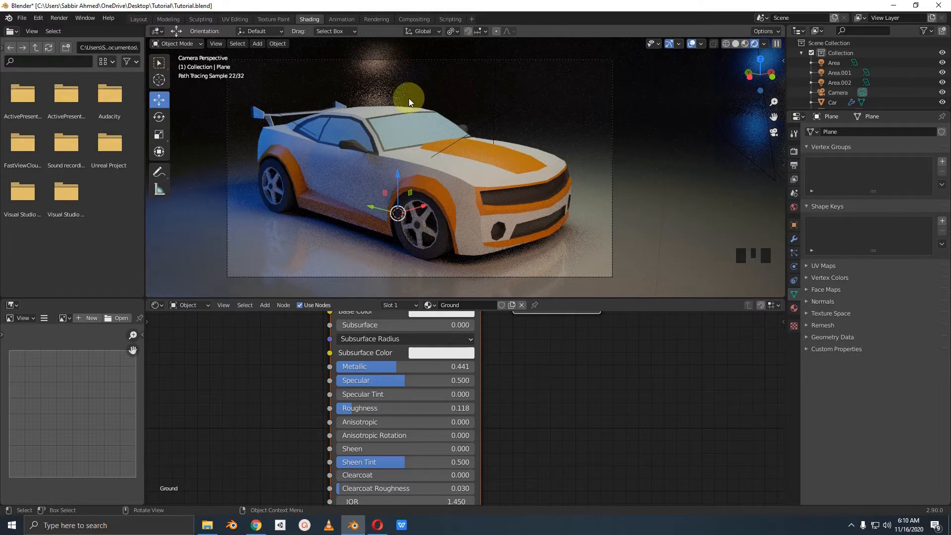
Step: Scale the ground backdrop up to several times its size to remove the light reflection behind the car
{"action": "key", "text": "s"}
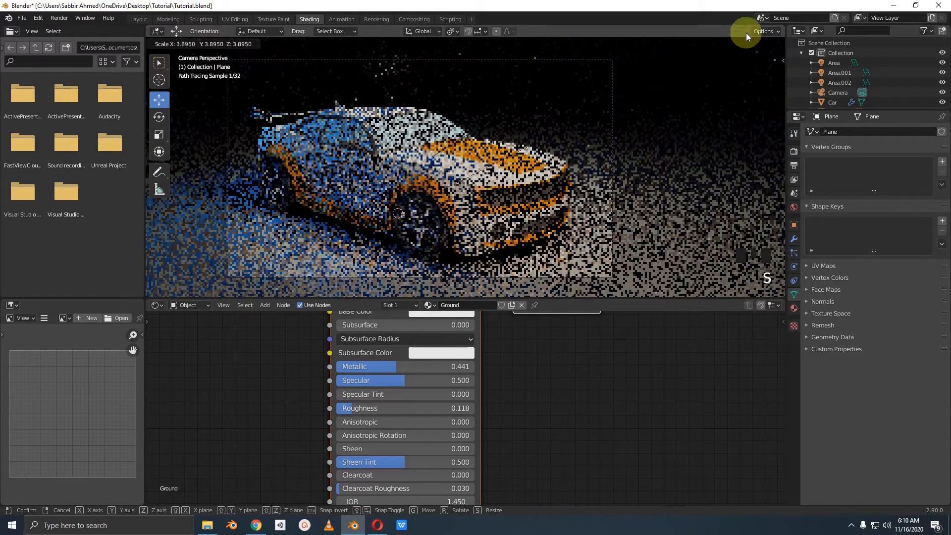
{"action": "left_click", "coordinate": [404, 39]}
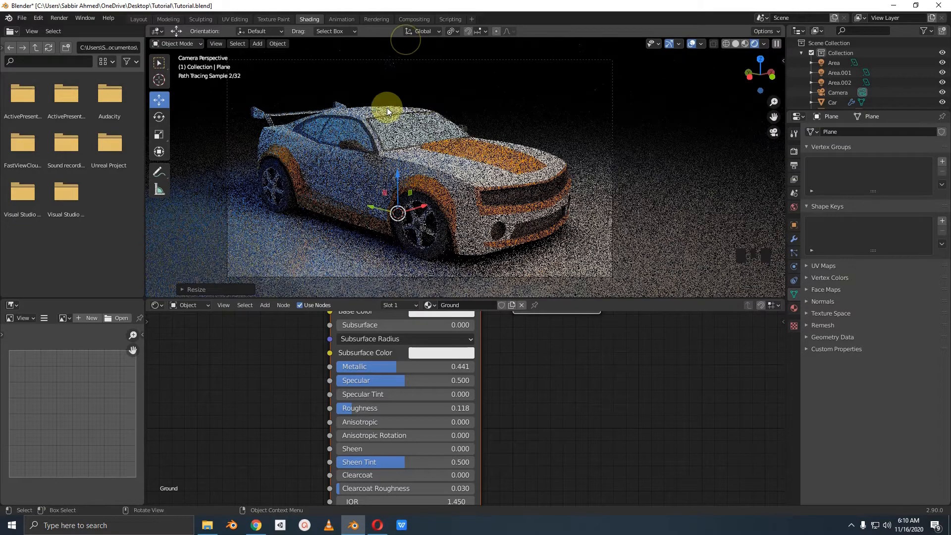
{"action": "mouse_move", "coordinate": [430, 69]}
{"action": "left_mouse_down"}
{"action": "mouse_move", "coordinate": [361, 49]}
{"action": "mouse_move", "coordinate": [342, 106]}
{"action": "mouse_move", "coordinate": [420, 58]}
{"action": "left_mouse_up"}
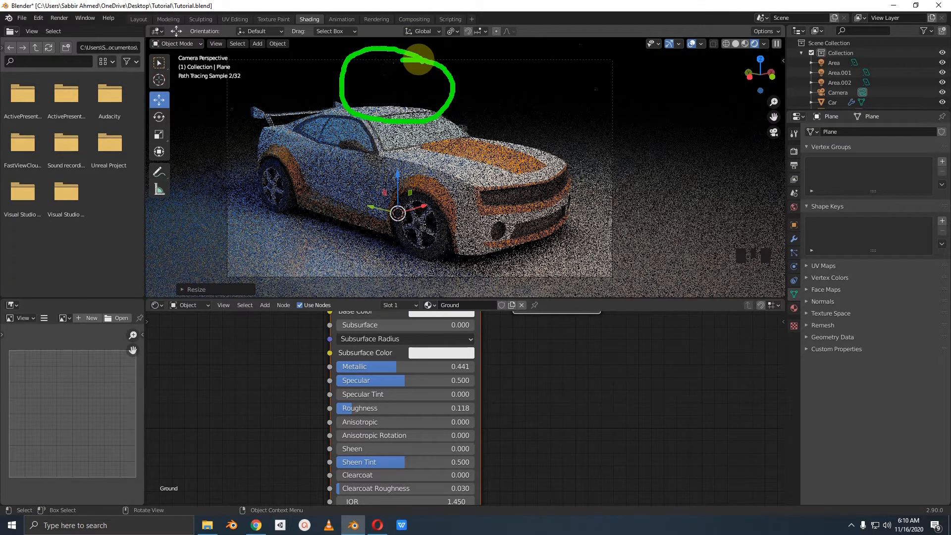
Step: Examine the enlarged backdrop in solid shading from outside and through the camera to see how far it extends around the car
{"action": "key", "text": "alt+z"}
{"action": "left_click", "coordinate": [736, 43]}
{"action": "middle_click_drag", "start_coordinate": [543, 177], "coordinate": [576, 188]}
{"action": "scroll", "coordinate": [579, 184], "scroll_direction": "down", "scroll_amount": 2}
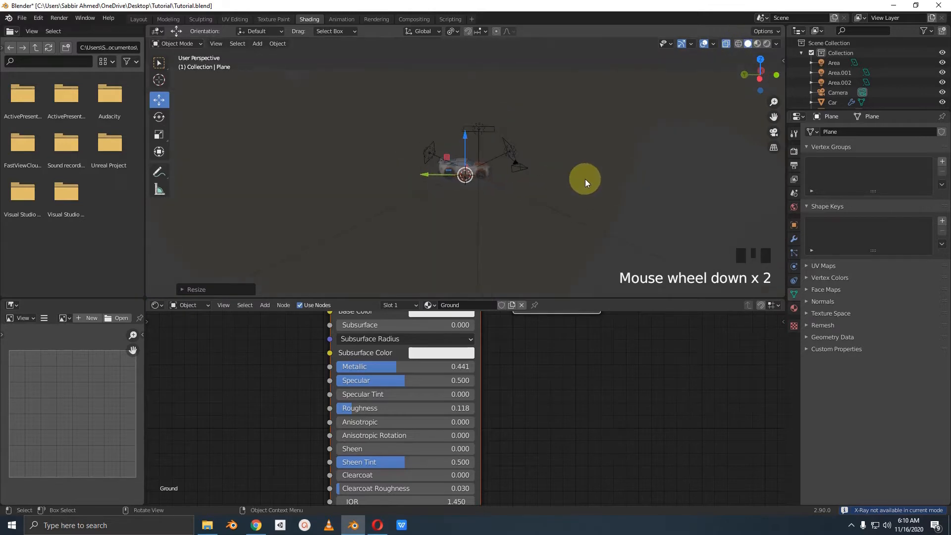
{"action": "scroll", "coordinate": [621, 167], "scroll_direction": "down", "scroll_amount": 1}
{"action": "middle_click_drag", "start_coordinate": [621, 168], "coordinate": [517, 153]}
{"action": "scroll", "coordinate": [467, 186], "scroll_direction": "down", "scroll_amount": 1}
{"action": "middle_click_drag", "start_coordinate": [466, 186], "coordinate": [543, 224]}
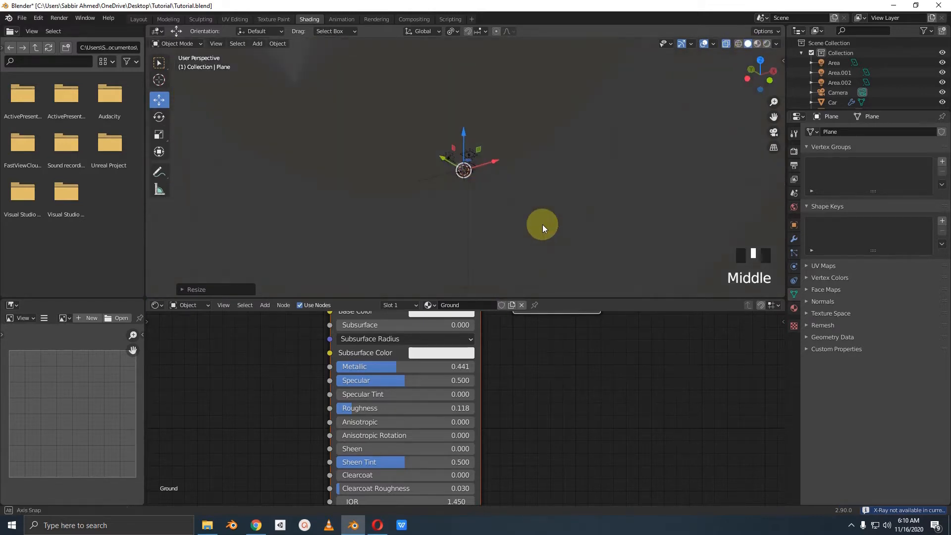
{"action": "scroll", "coordinate": [544, 224], "scroll_direction": "up", "scroll_amount": 2}
{"action": "scroll", "coordinate": [543, 225], "scroll_direction": "down", "scroll_amount": 11}
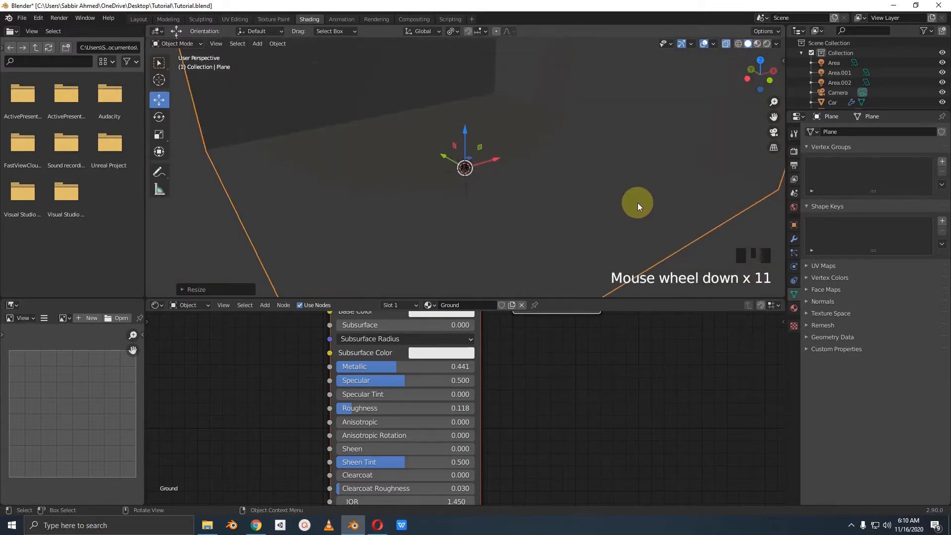
{"action": "scroll", "coordinate": [519, 189], "scroll_direction": "down", "scroll_amount": 5}
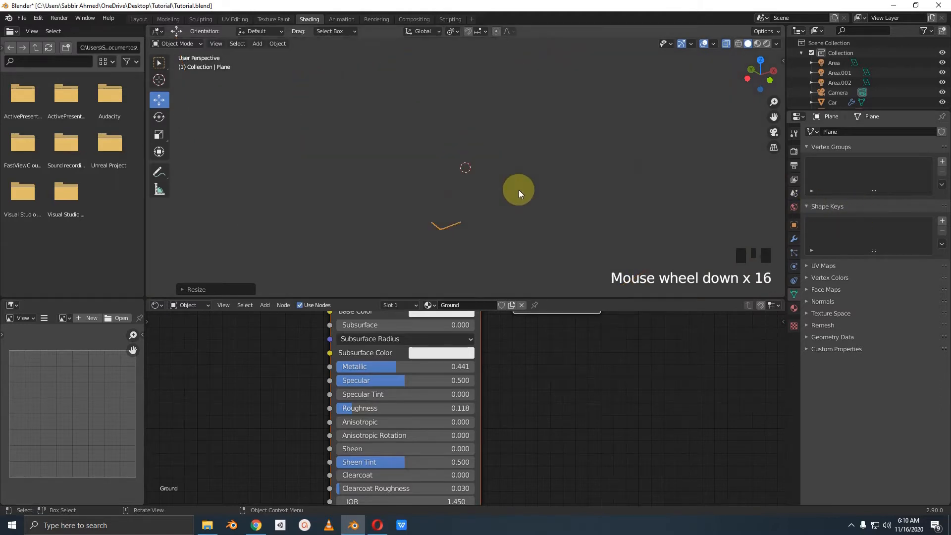
{"action": "key", "text": "KP_0"}
{"action": "middle_click_drag", "start_coordinate": [492, 201], "coordinate": [535, 195], "text": "shift"}
{"action": "key", "text": "alt+z"}
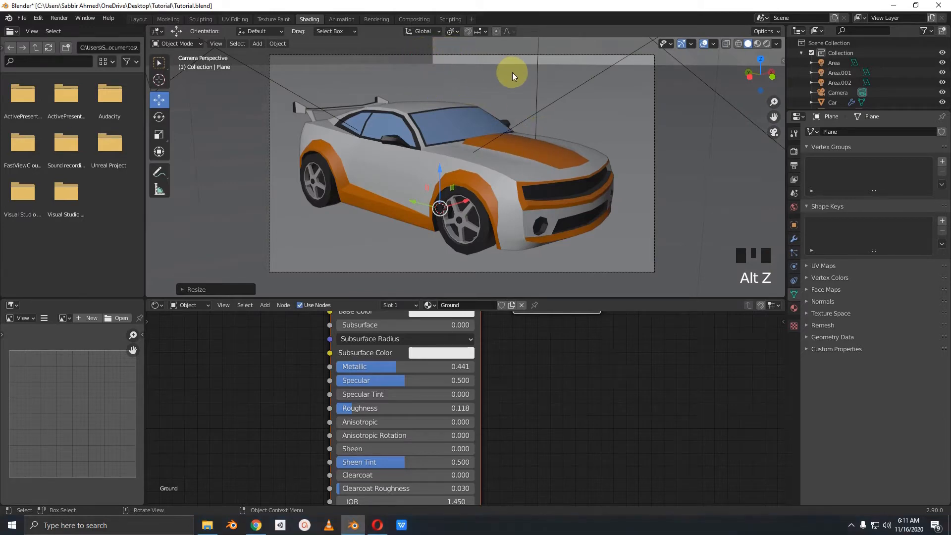
Step: Scale the ground backdrop up further and return the viewport to rendered shading
{"action": "left_click", "coordinate": [615, 99]}
{"action": "key", "text": "s"}
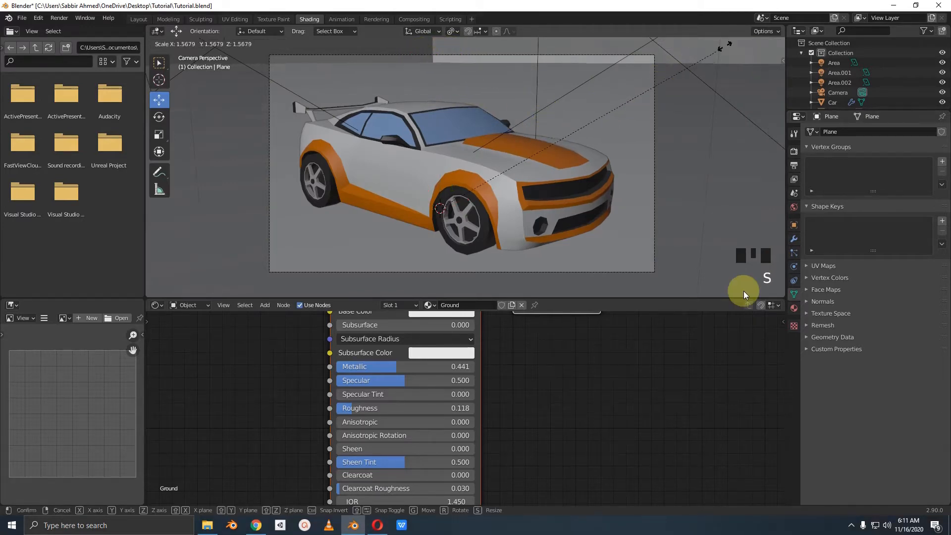
{"action": "left_click", "coordinate": [743, 290]}
{"action": "left_click", "coordinate": [767, 43]}
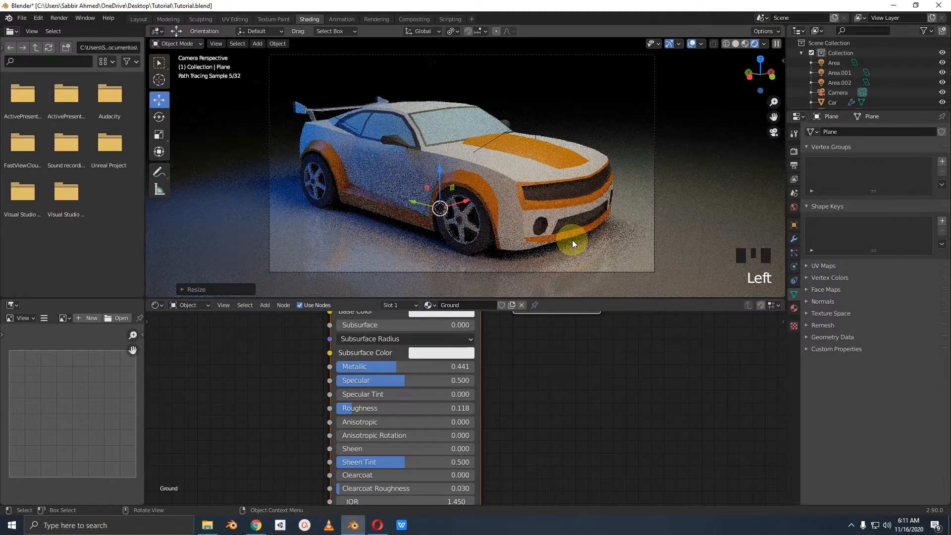
Step: Select the car and set its Body material to metallic 0.214, specular 0.718 and roughness 0.245
{"action": "mouse_move", "coordinate": [572, 239]}
{"action": "middle_mouse_down", "text": "shift"}
{"action": "mouse_move", "coordinate": [542, 228]}
{"action": "mouse_move", "coordinate": [561, 227]}
{"action": "middle_mouse_up", "text": "shift"}
{"action": "left_click", "coordinate": [448, 148]}
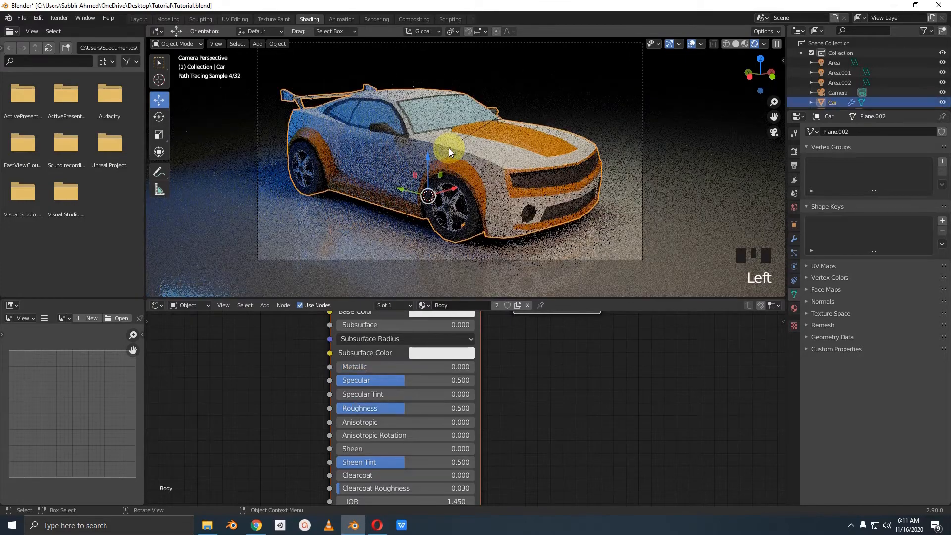
{"action": "left_click", "coordinate": [793, 308]}
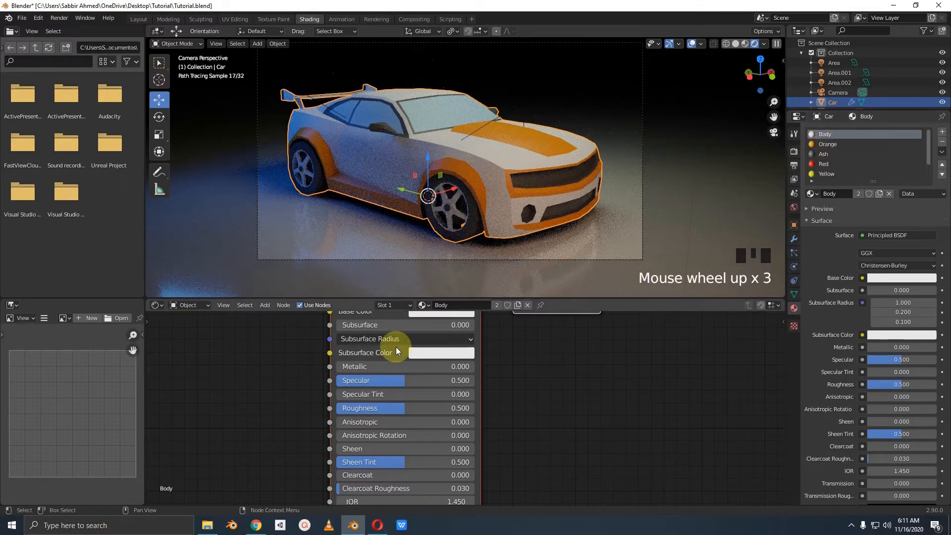
{"action": "middle_click_drag", "start_coordinate": [396, 347], "coordinate": [360, 401]}
{"action": "left_click_drag", "start_coordinate": [352, 393], "coordinate": [370, 391]}
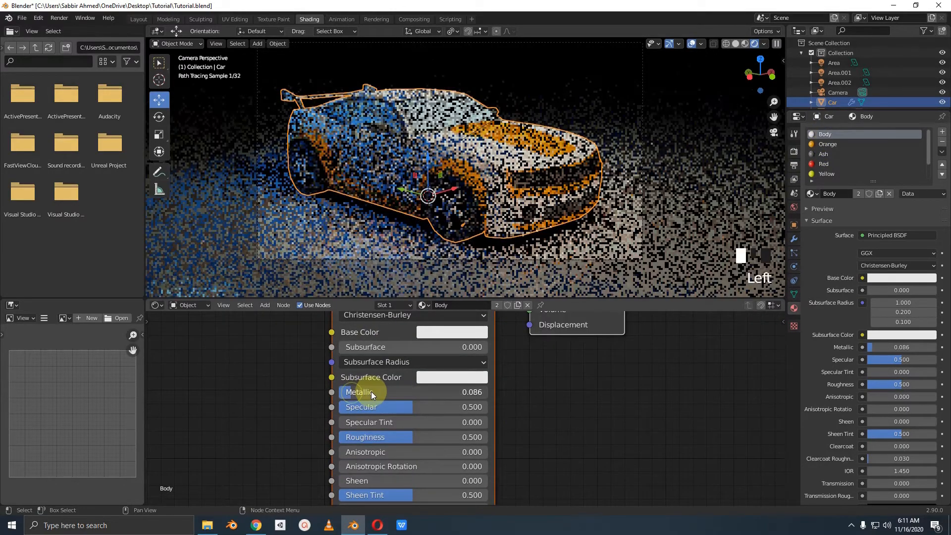
{"action": "left_click_drag", "start_coordinate": [404, 436], "coordinate": [360, 436]}
{"action": "left_click_drag", "start_coordinate": [404, 406], "coordinate": [448, 404]}
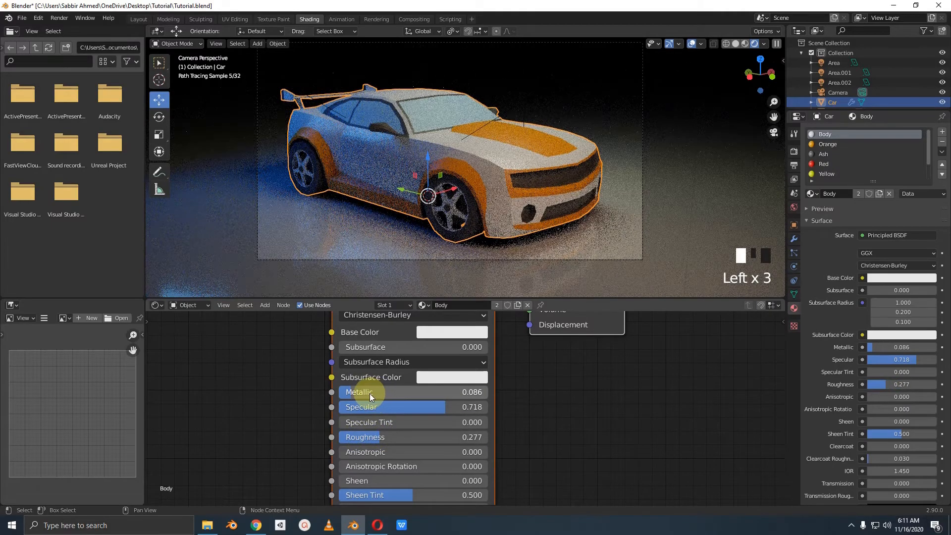
{"action": "left_click_drag", "start_coordinate": [364, 394], "coordinate": [374, 388]}
{"action": "left_click_drag", "start_coordinate": [373, 434], "coordinate": [370, 435]}
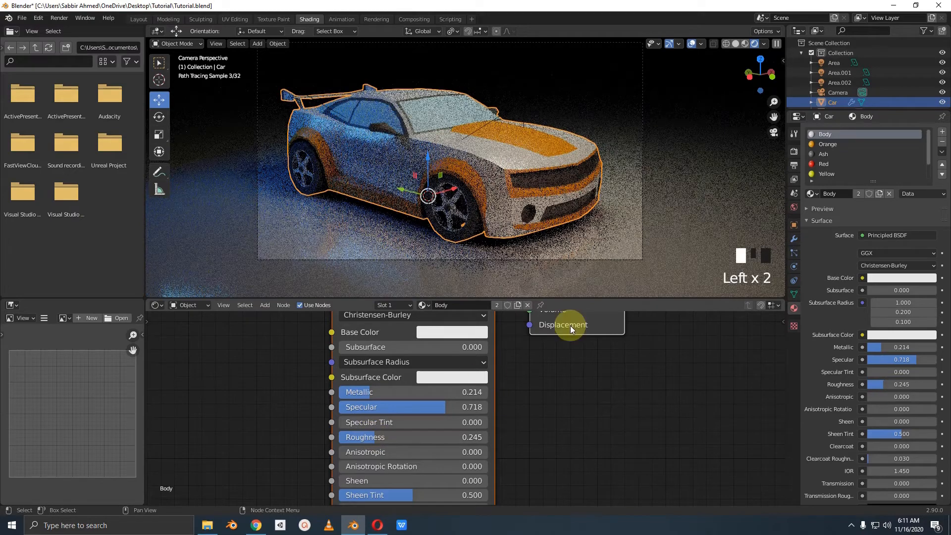
Step: Change the base color of the car's Orange material to a deeper, darker orange with hue about 0.078 and saturation 1.000
{"action": "left_click", "coordinate": [827, 144]}
{"action": "left_click", "coordinate": [436, 331]}
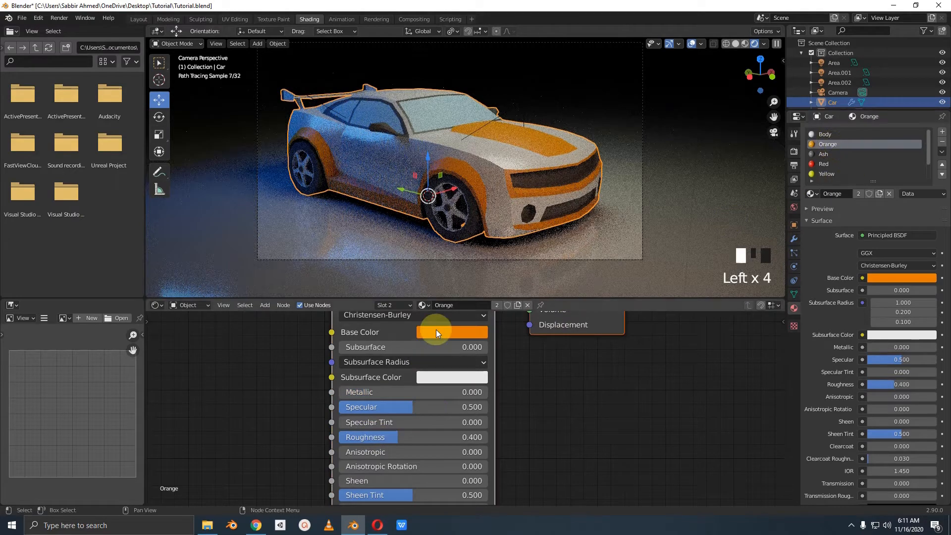
{"action": "left_click", "coordinate": [450, 232]}
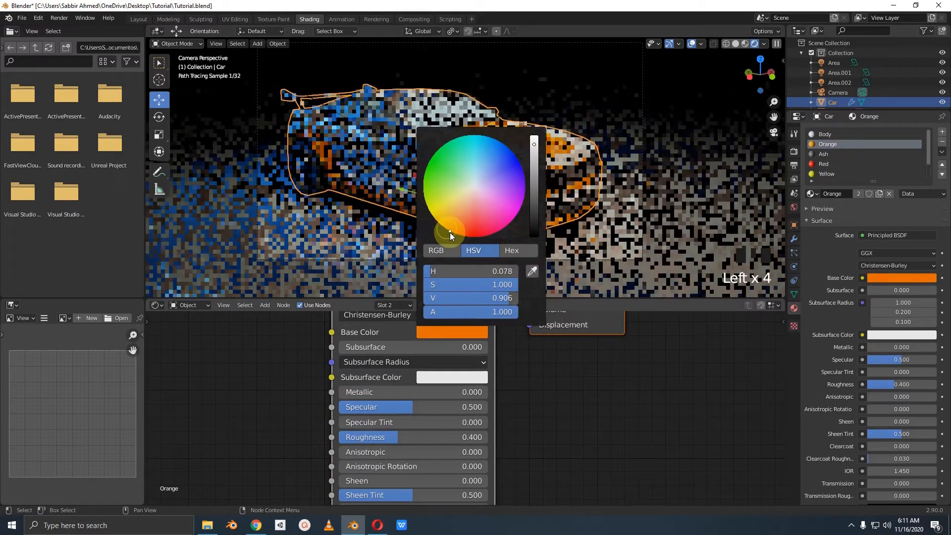
{"action": "left_click", "coordinate": [534, 150]}
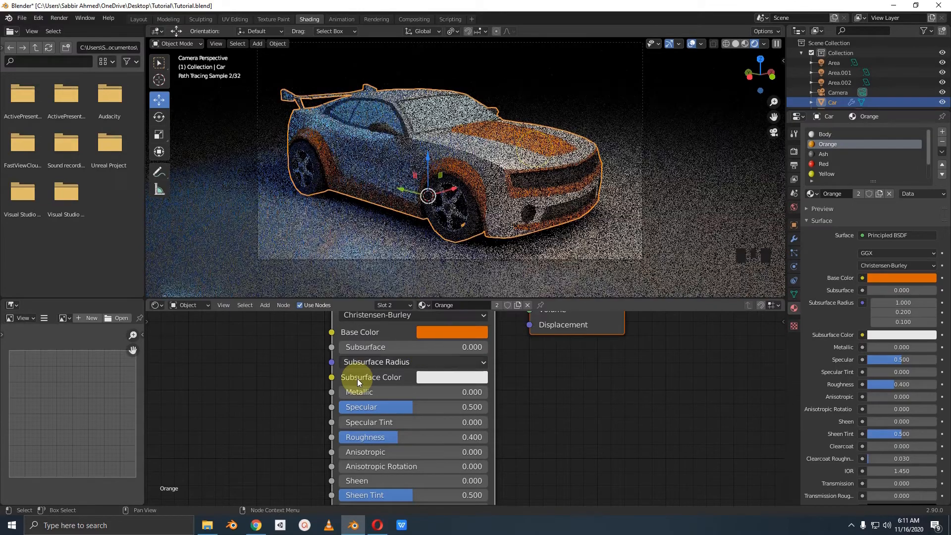
Step: Set the Orange material to metallic 0.223 and roughness 0.264, and the Ash material to metallic 0.291, specular 0.936 and roughness 0.291
{"action": "left_click_drag", "start_coordinate": [353, 394], "coordinate": [399, 389]}
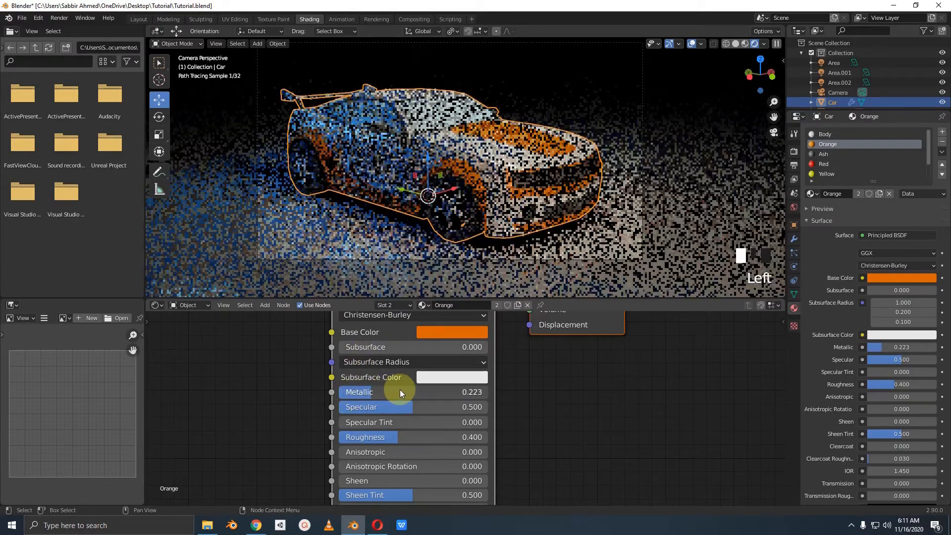
{"action": "left_click_drag", "start_coordinate": [387, 438], "coordinate": [341, 438]}
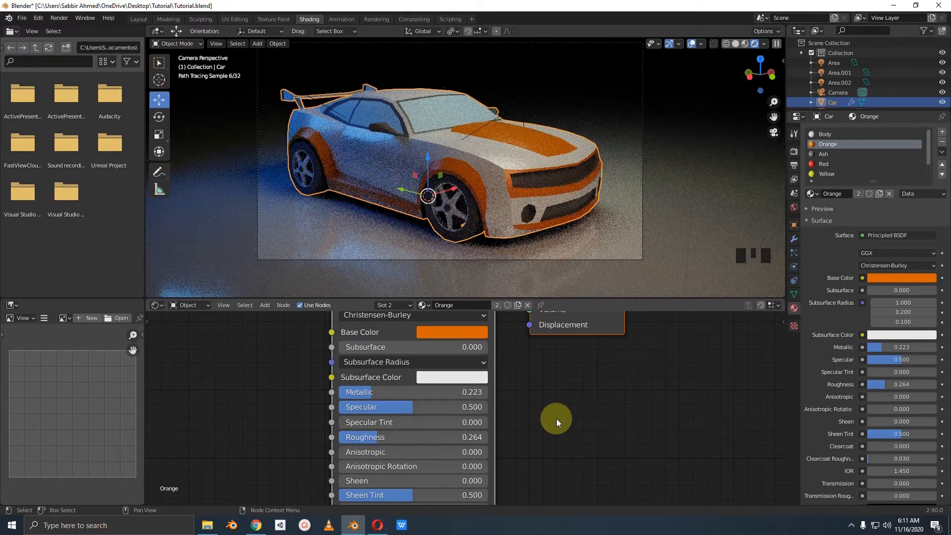
{"action": "left_click", "coordinate": [825, 154]}
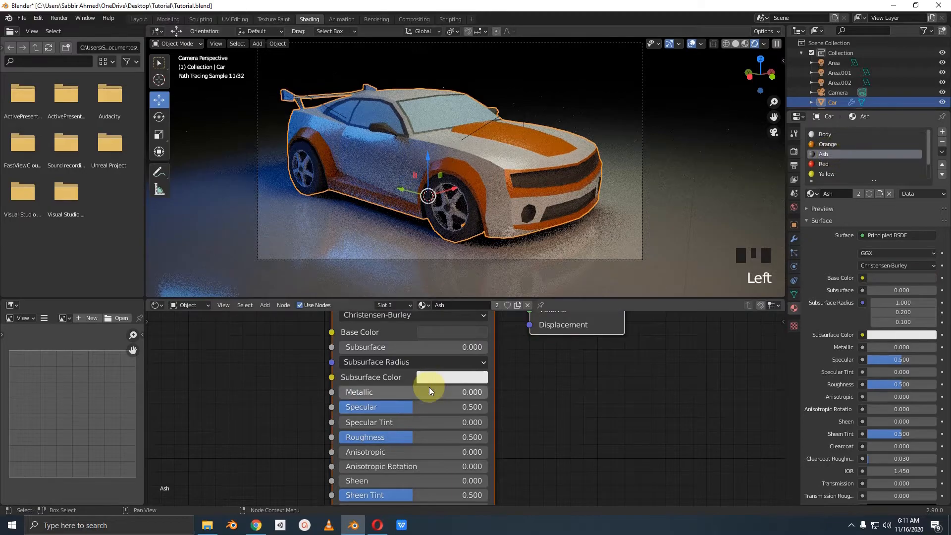
{"action": "mouse_move", "coordinate": [413, 394]}
{"action": "left_mouse_down"}
{"action": "mouse_move", "coordinate": [359, 397]}
{"action": "mouse_move", "coordinate": [410, 390]}
{"action": "left_mouse_up"}
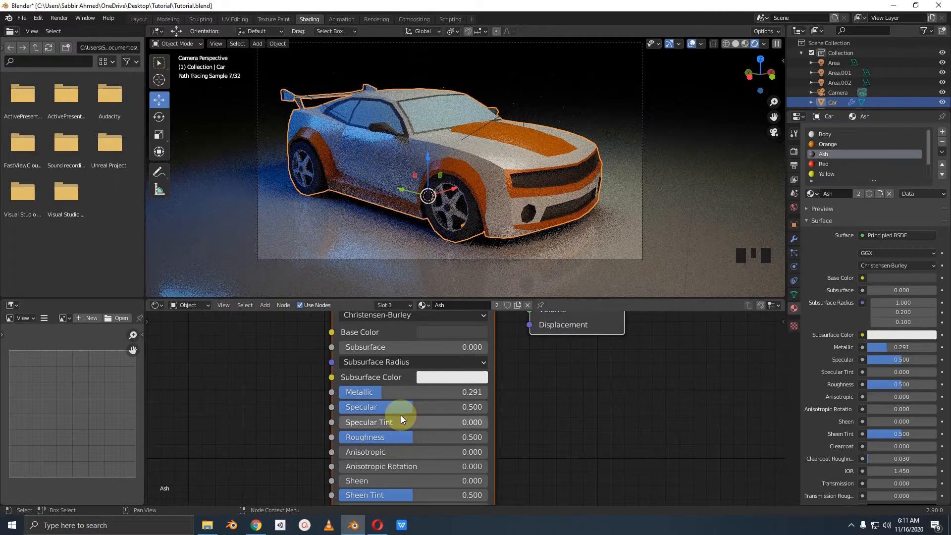
{"action": "left_click_drag", "start_coordinate": [406, 406], "coordinate": [478, 405]}
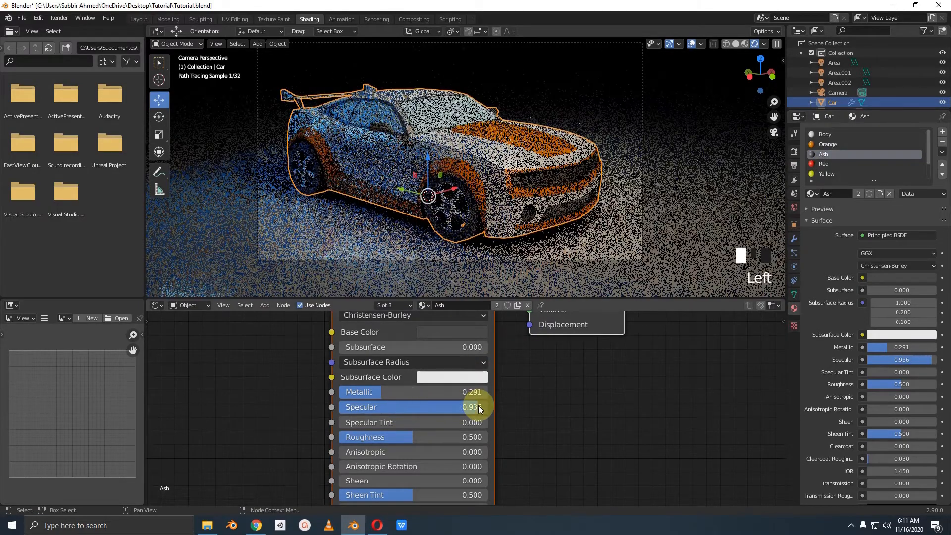
{"action": "key", "text": "ctrl+c"}
{"action": "key", "text": "ctrl+v"}
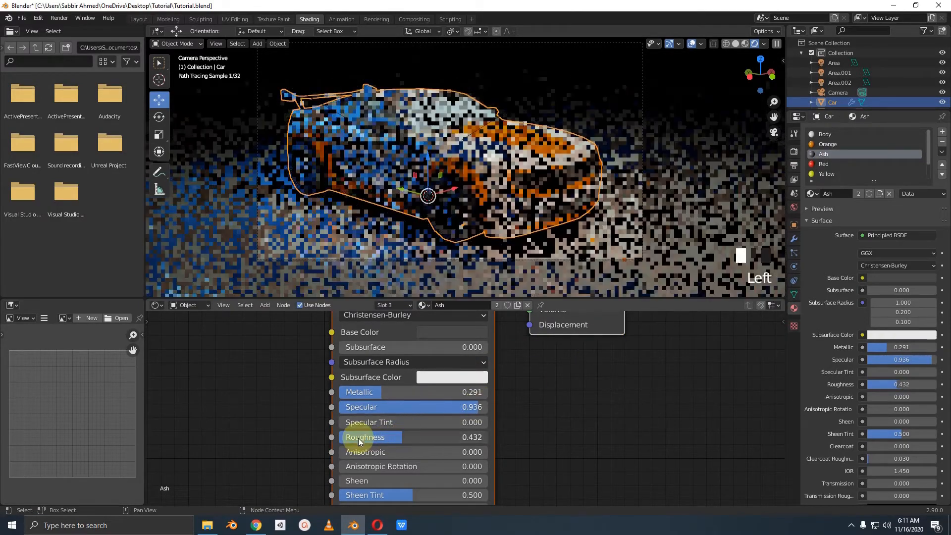
Step: Give the car's Glass material a deep blue base color, metallic 0.255, specular 1.000 and roughness 0.445
{"action": "scroll", "coordinate": [837, 168], "scroll_direction": "down", "scroll_amount": 4}
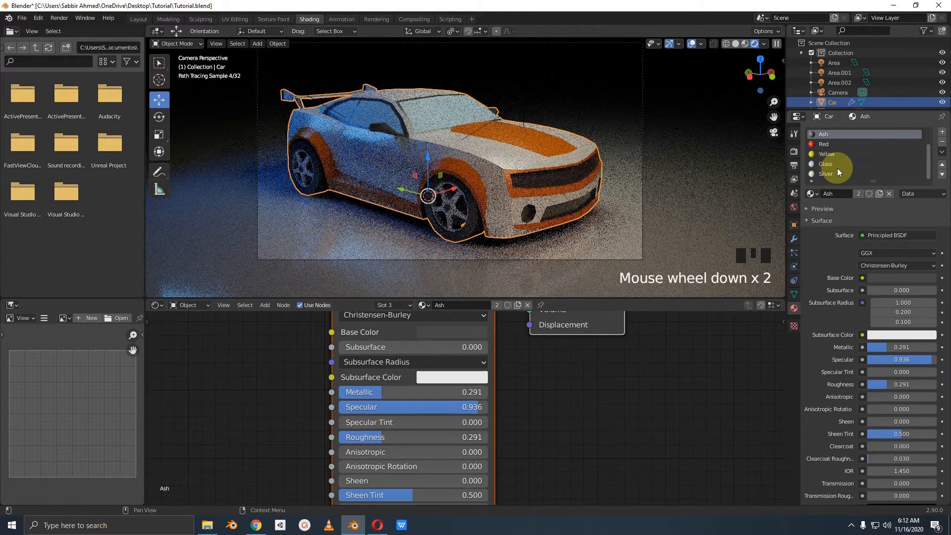
{"action": "left_click", "coordinate": [834, 165]}
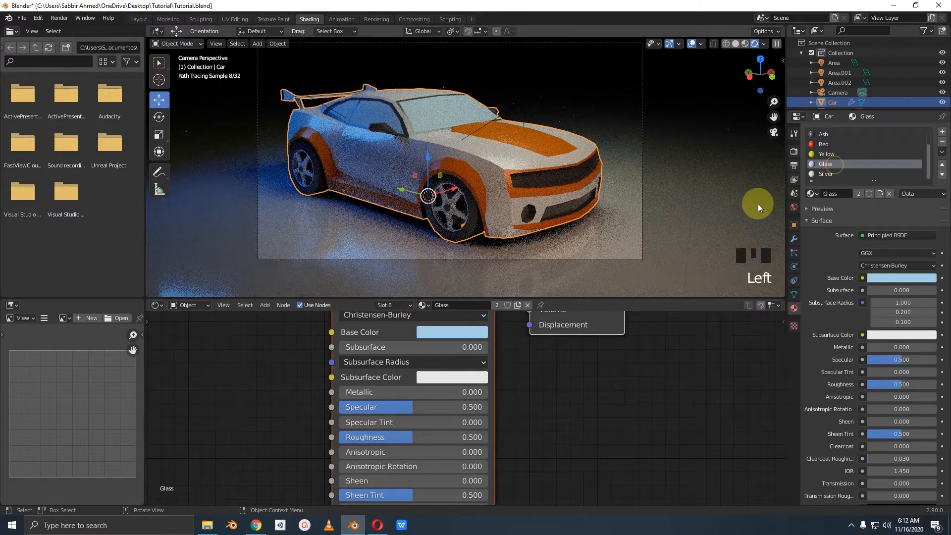
{"action": "left_click", "coordinate": [435, 333]}
{"action": "left_click_drag", "start_coordinate": [490, 174], "coordinate": [533, 173]}
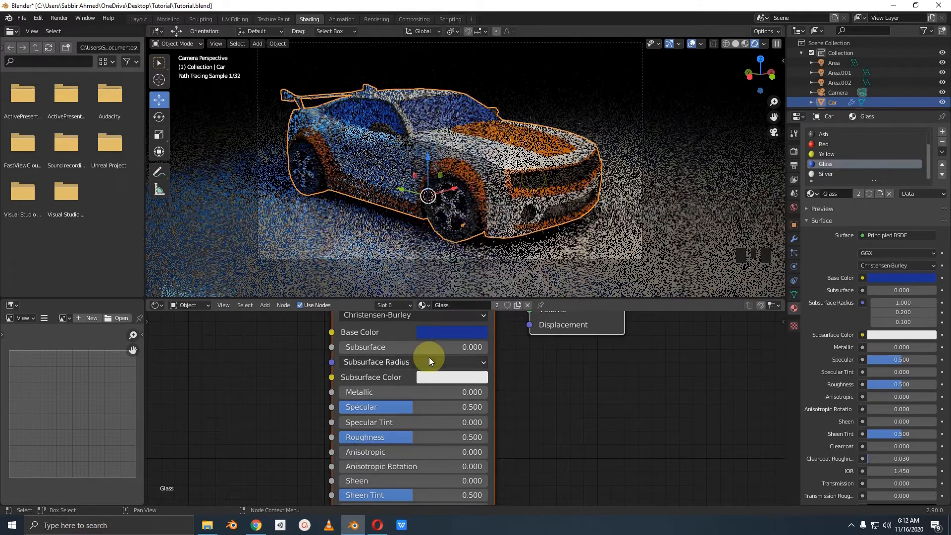
{"action": "left_click_drag", "start_coordinate": [366, 394], "coordinate": [527, 409]}
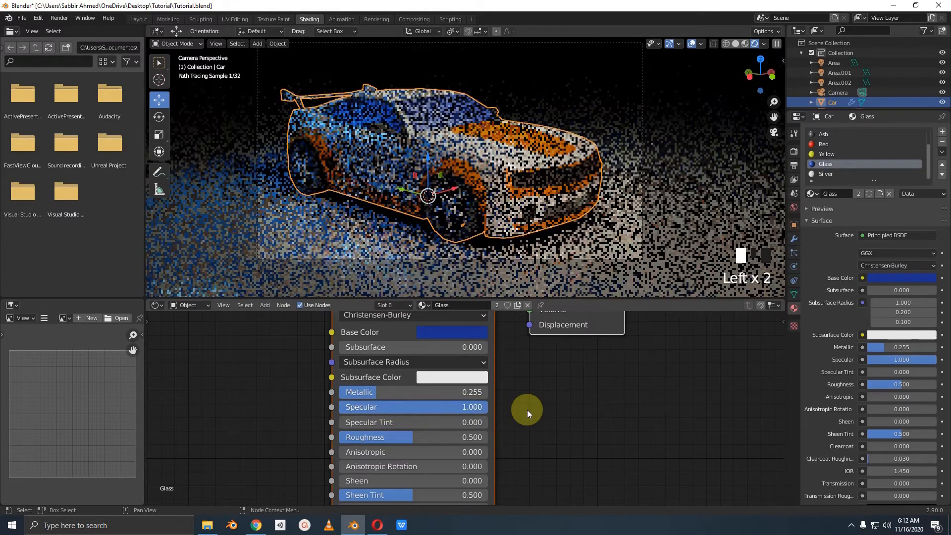
{"action": "mouse_move", "coordinate": [402, 441]}
{"action": "left_mouse_down"}
{"action": "mouse_move", "coordinate": [375, 438]}
{"action": "mouse_move", "coordinate": [392, 436]}
{"action": "left_mouse_up"}
{"action": "left_click", "coordinate": [601, 406]}
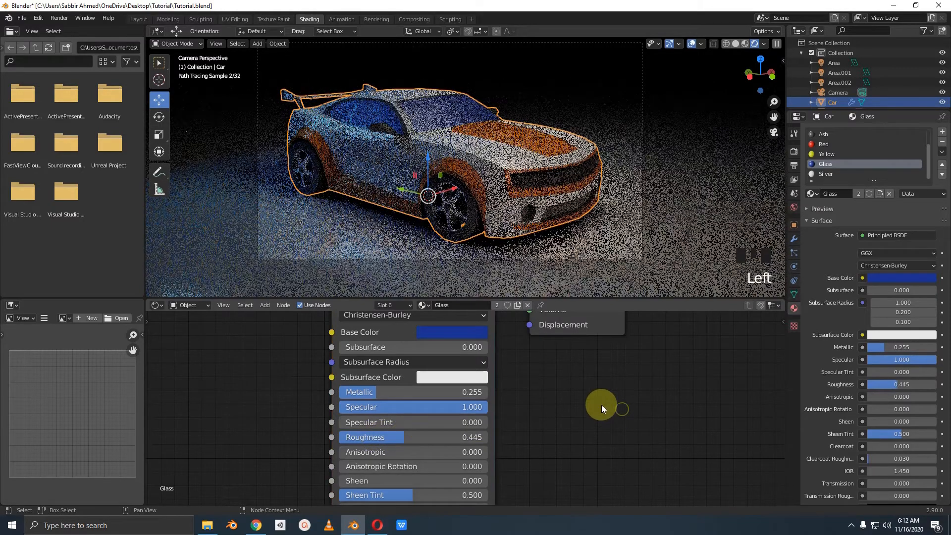
Step: Set the car's Silver material to metallic 0.664, specular 0.755 and roughness 0.305
{"action": "scroll", "coordinate": [833, 154], "scroll_direction": "down", "scroll_amount": 1}
{"action": "scroll", "coordinate": [832, 161], "scroll_direction": "down", "scroll_amount": 1}
{"action": "left_click", "coordinate": [831, 174]}
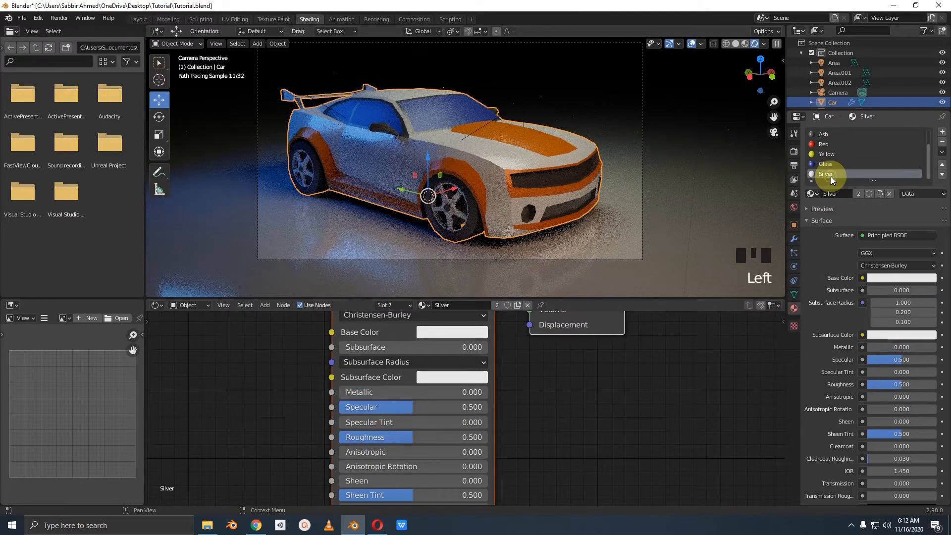
{"action": "left_click_drag", "start_coordinate": [362, 397], "coordinate": [470, 405]}
{"action": "left_click_drag", "start_coordinate": [397, 443], "coordinate": [355, 441]}
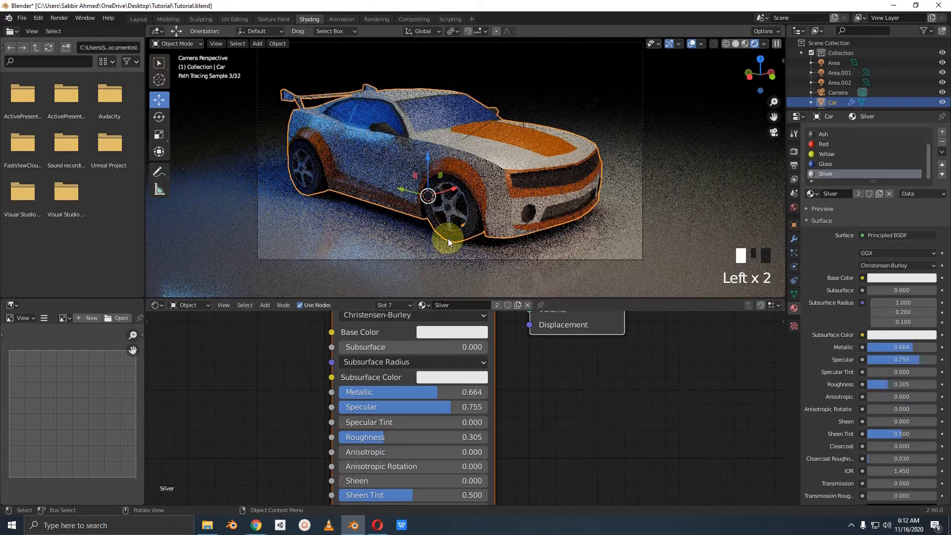
{"action": "left_click", "coordinate": [662, 402]}
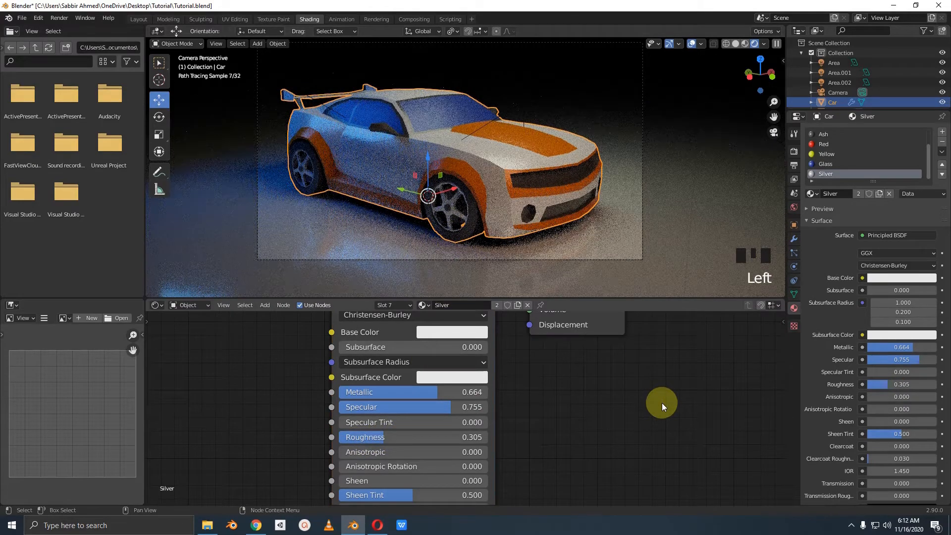
Step: Set the power of the light named Area to 150 W and scale it up by about 1.14
{"action": "left_click", "coordinate": [658, 198]}
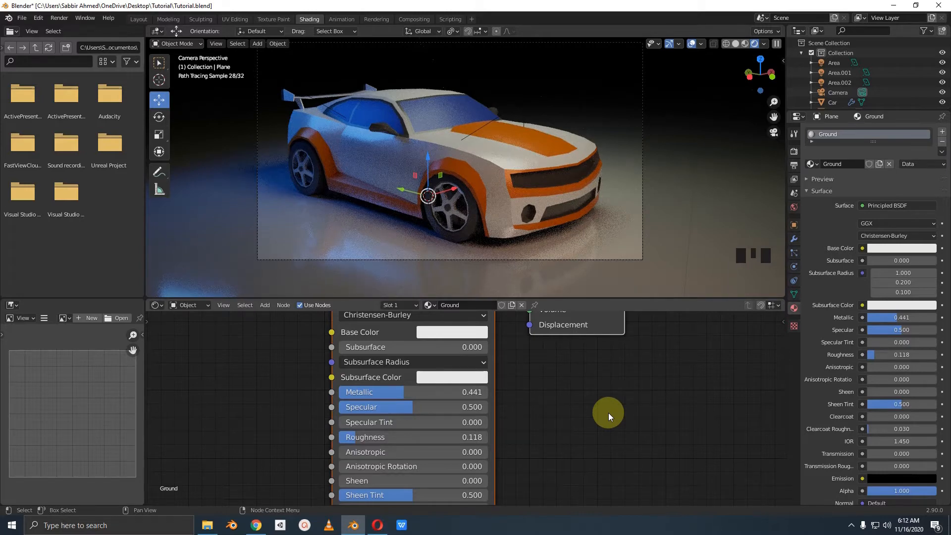
{"action": "left_click", "coordinate": [832, 62]}
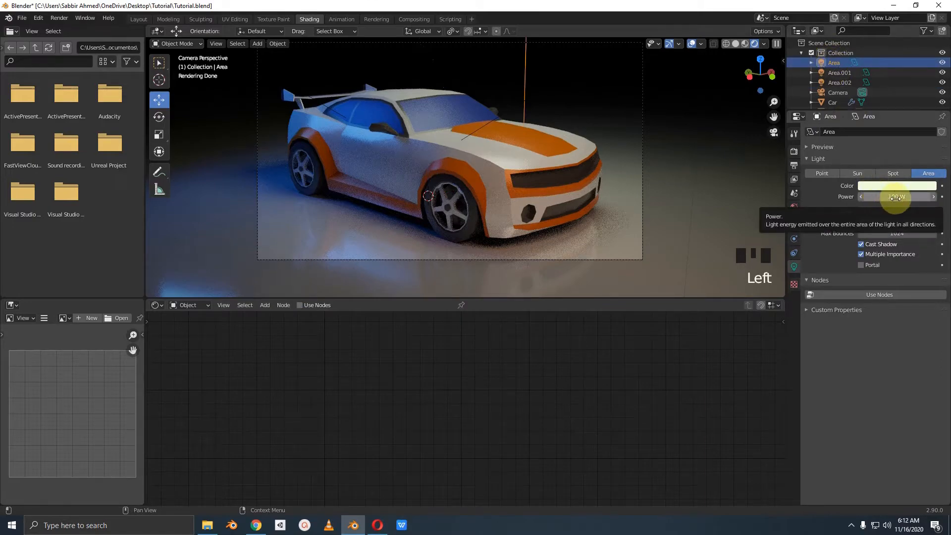
{"action": "left_click", "coordinate": [896, 197]}
{"action": "type", "text": "150"}
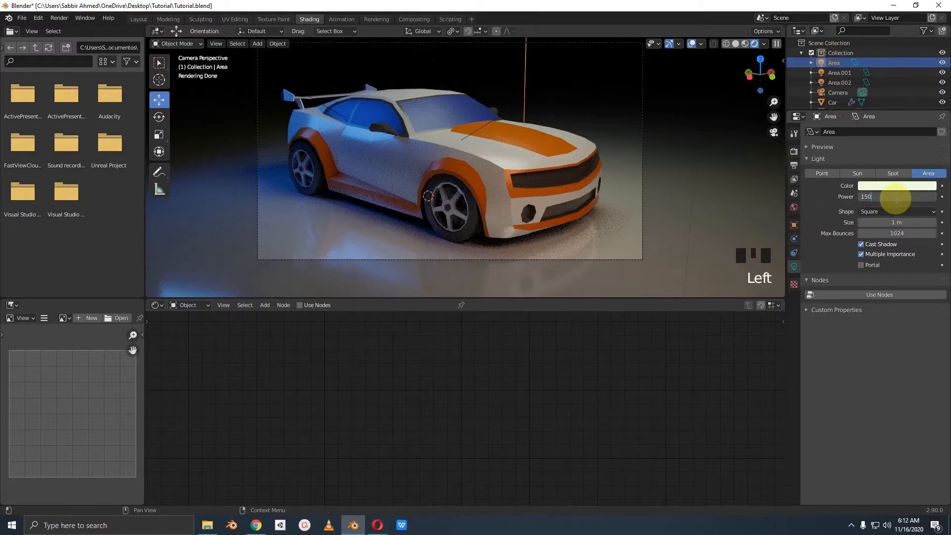
{"action": "key", "text": "Return"}
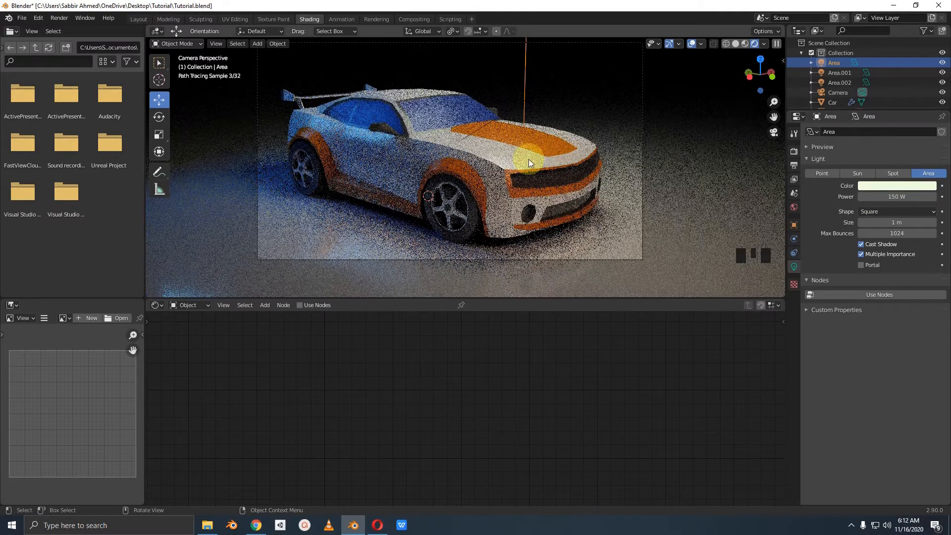
{"action": "key", "text": "s"}
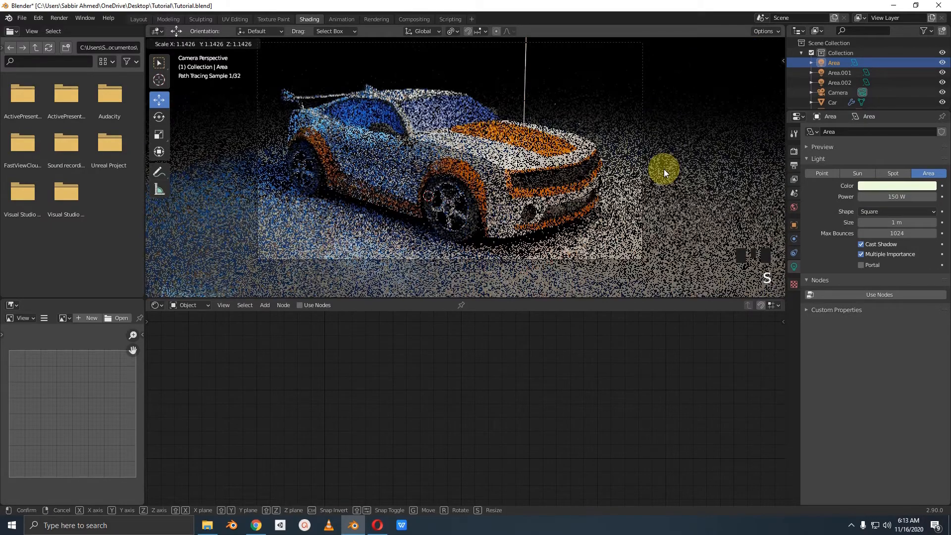
{"action": "left_click", "coordinate": [664, 169]}
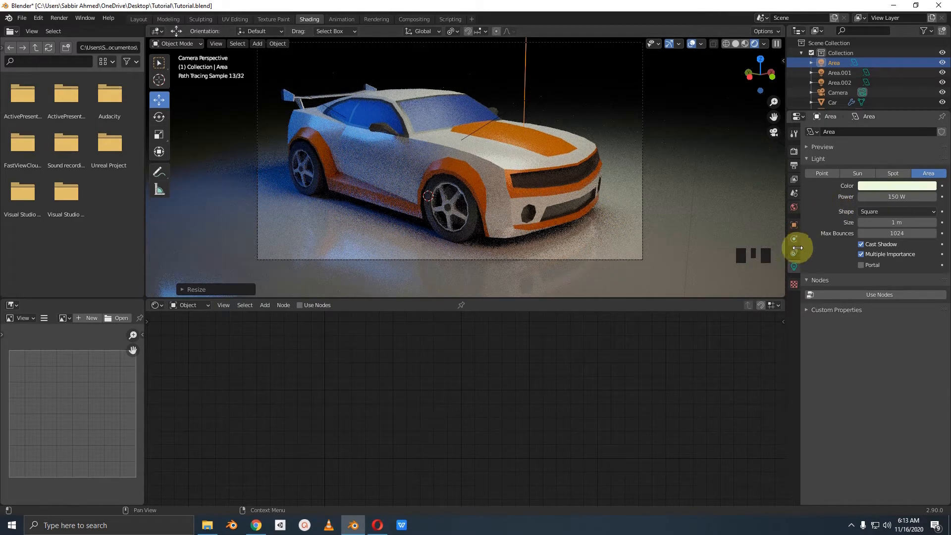
Step: Apply the Final sampling preset in the render settings, giving 512 render and 128 viewport samples
{"action": "left_click", "coordinate": [797, 155]}
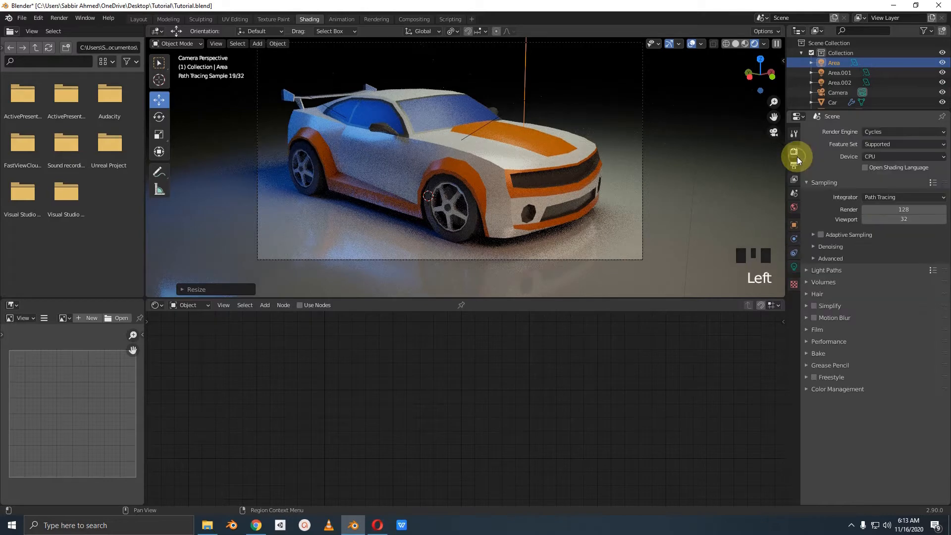
{"action": "left_click", "coordinate": [931, 183]}
{"action": "left_click", "coordinate": [930, 184]}
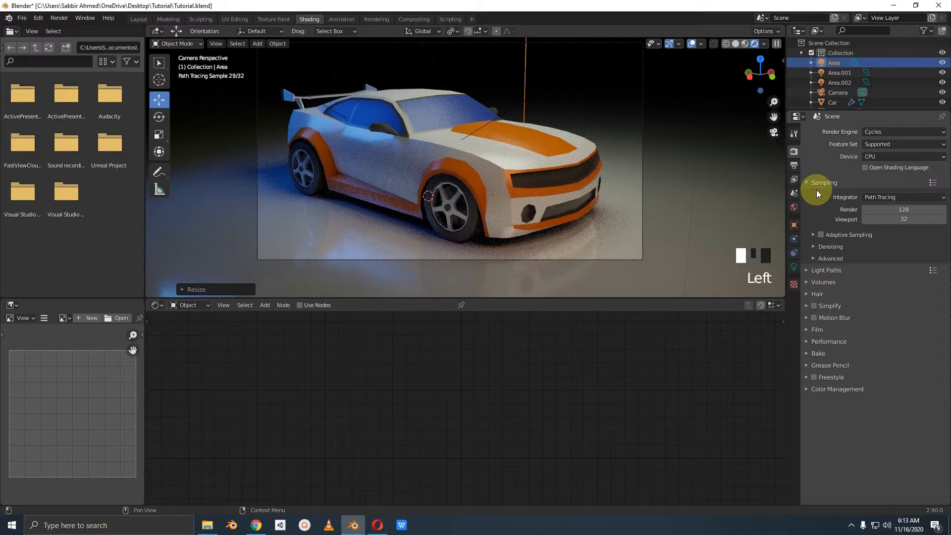
{"action": "left_click", "coordinate": [929, 185]}
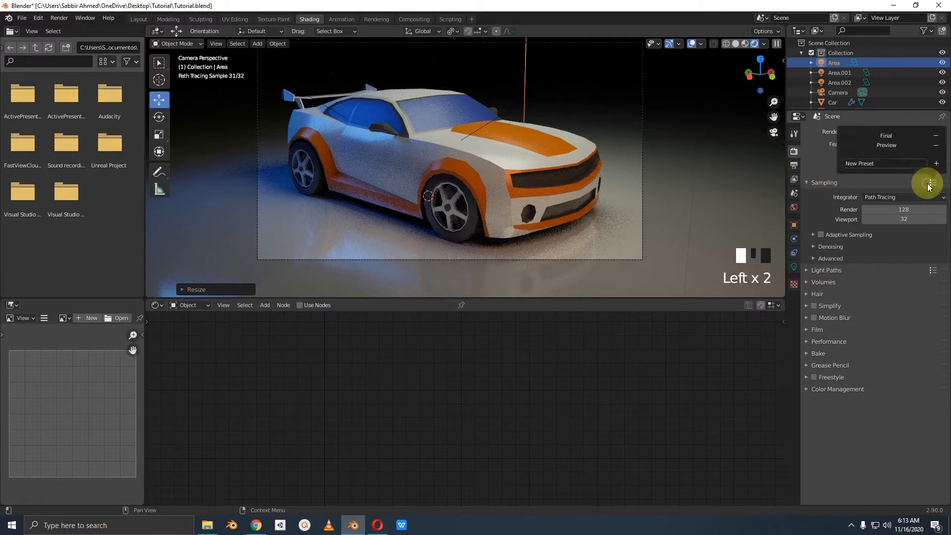
{"action": "left_click", "coordinate": [884, 133]}
{"action": "mouse_move", "coordinate": [905, 201]}
{"action": "left_mouse_down"}
{"action": "mouse_move", "coordinate": [884, 231]}
{"action": "mouse_move", "coordinate": [916, 194]}
{"action": "mouse_move", "coordinate": [898, 189]}
{"action": "left_mouse_up"}
{"action": "key", "text": "Escape"}
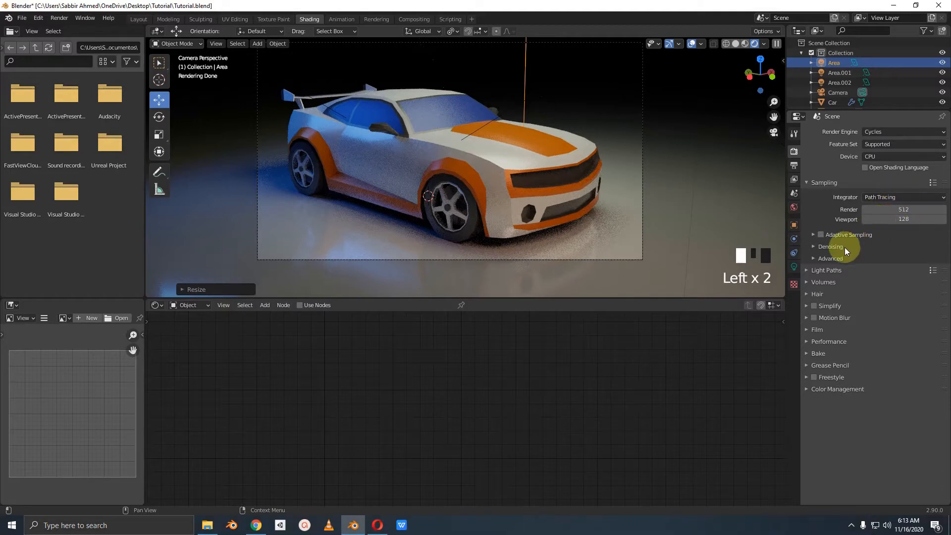
Step: Enable denoising for the final render with the NLM denoiser
{"action": "left_click", "coordinate": [826, 247]}
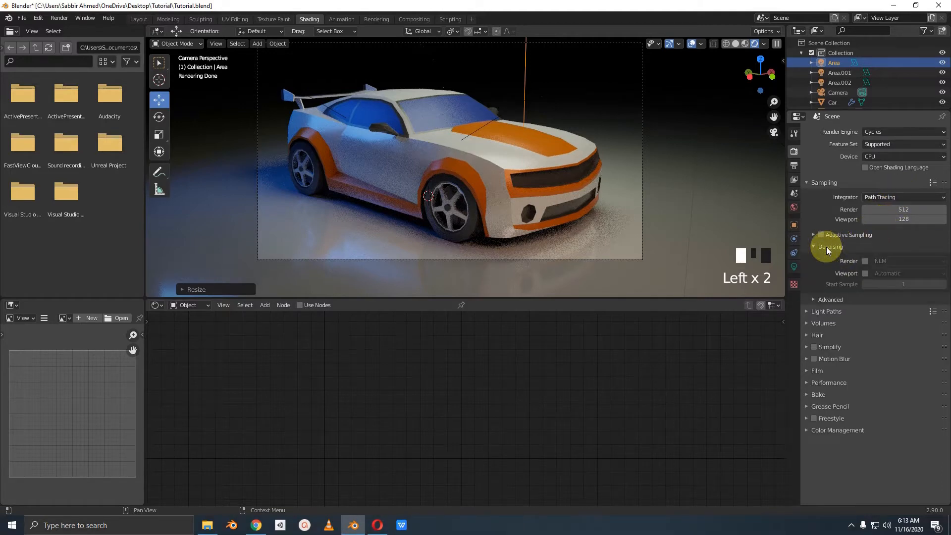
{"action": "left_click", "coordinate": [866, 261]}
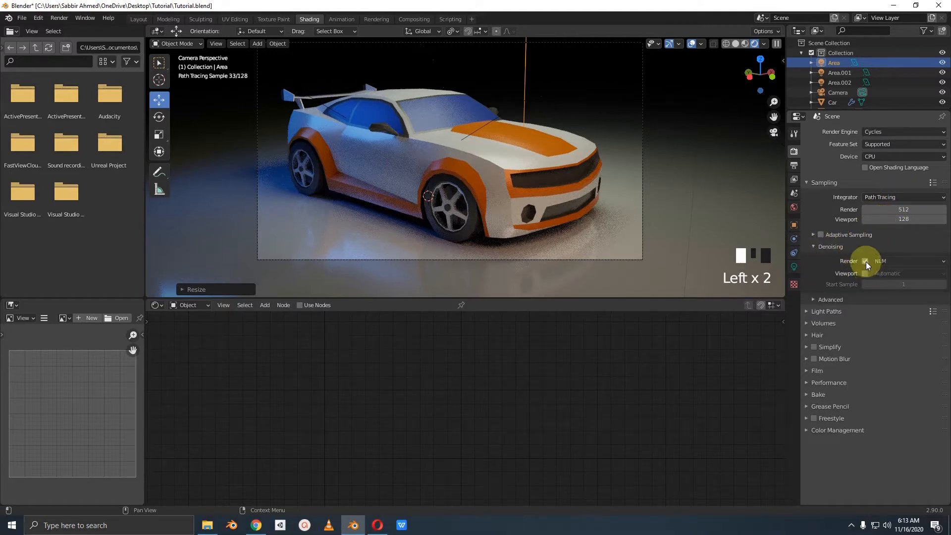
{"action": "left_click", "coordinate": [884, 258]}
{"action": "left_click", "coordinate": [879, 258]}
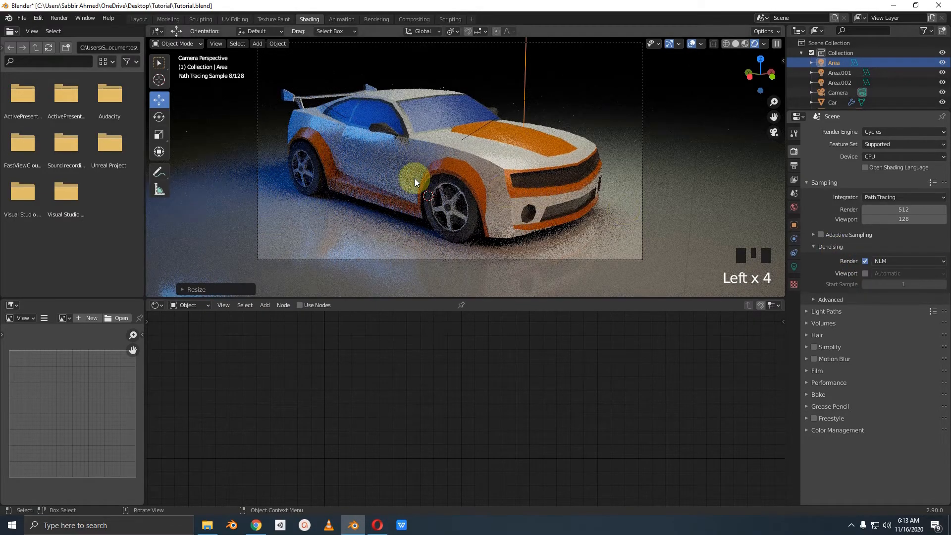
{"action": "mouse_move", "coordinate": [393, 131]}
{"action": "left_mouse_down"}
{"action": "mouse_move", "coordinate": [403, 237]}
{"action": "mouse_move", "coordinate": [364, 152]}
{"action": "left_mouse_up"}
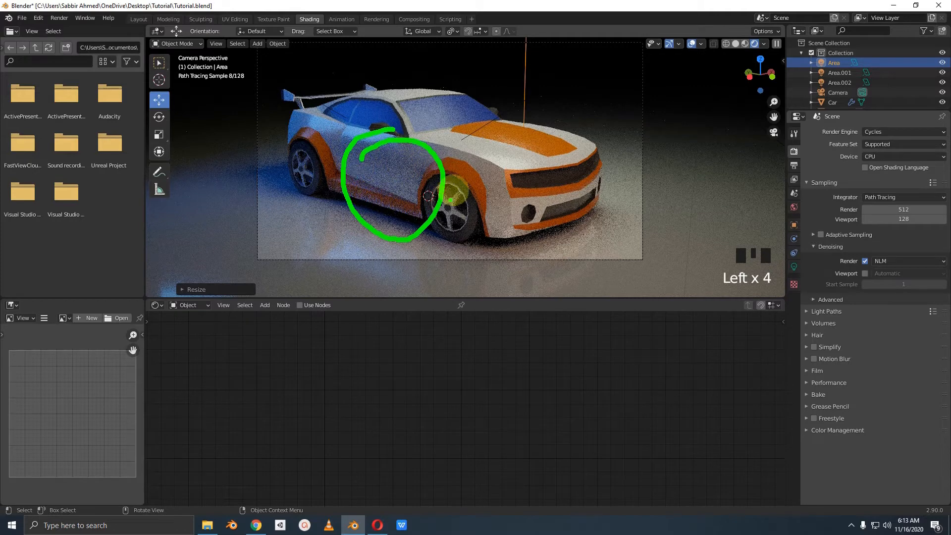
{"action": "mouse_move", "coordinate": [457, 175]}
{"action": "left_mouse_down"}
{"action": "mouse_move", "coordinate": [422, 254]}
{"action": "mouse_move", "coordinate": [437, 196]}
{"action": "left_mouse_up"}
{"action": "key", "text": "Escape"}
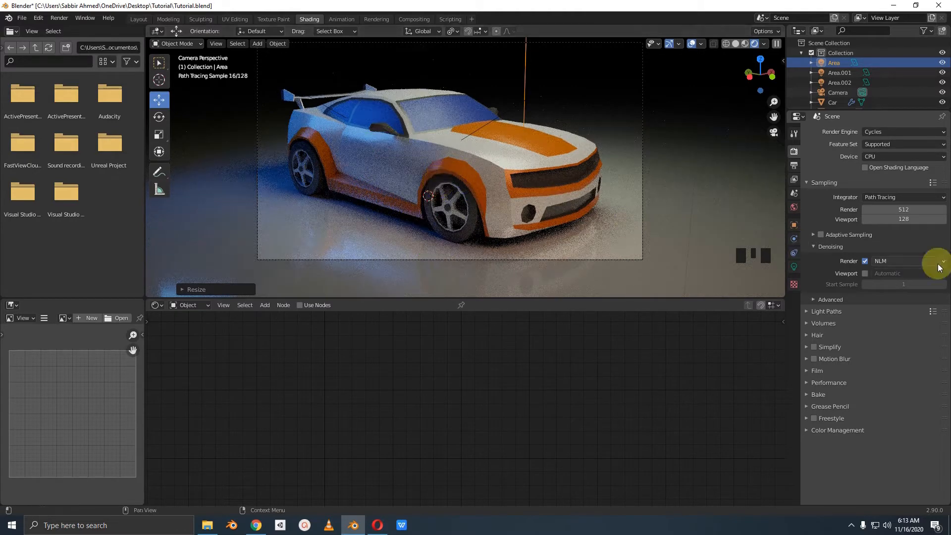
Step: Try the Very High Contrast look in the scene's color management, and settle on High Contrast
{"action": "left_click", "coordinate": [819, 431]}
{"action": "scroll", "coordinate": [818, 431], "scroll_direction": "down", "scroll_amount": 6}
{"action": "scroll", "coordinate": [818, 434], "scroll_direction": "down", "scroll_amount": 2}
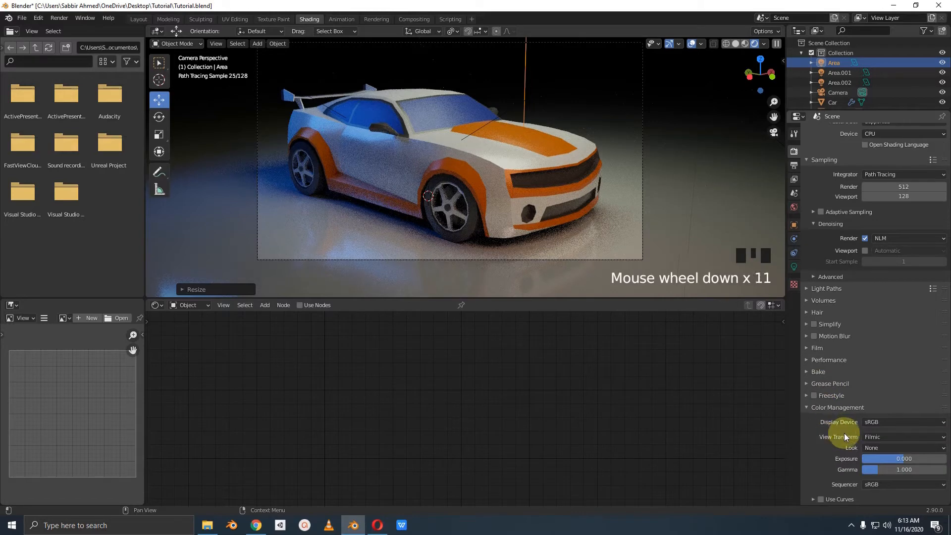
{"action": "mouse_move", "coordinate": [894, 413]}
{"action": "left_mouse_down"}
{"action": "mouse_move", "coordinate": [864, 415]}
{"action": "mouse_move", "coordinate": [848, 452]}
{"action": "mouse_move", "coordinate": [891, 405]}
{"action": "left_mouse_up"}
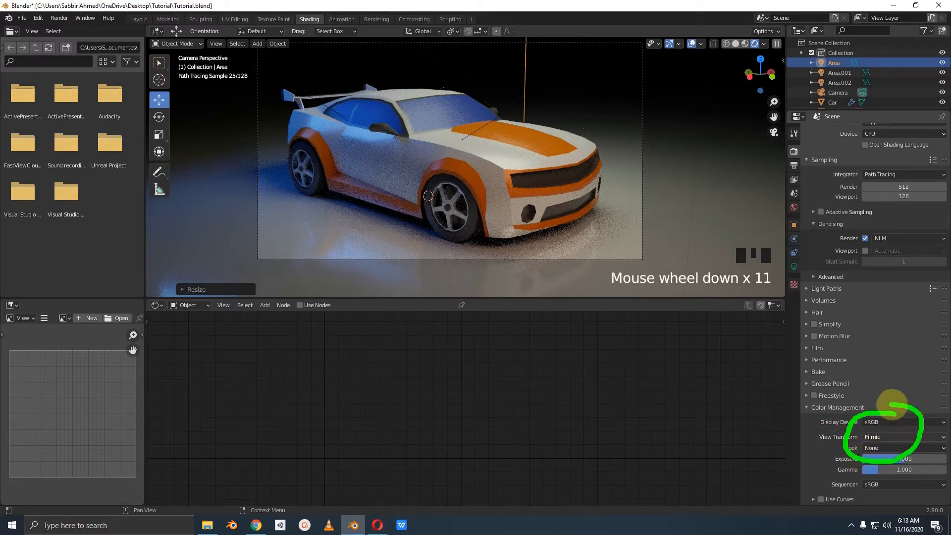
{"action": "left_click", "coordinate": [879, 438]}
{"action": "mouse_move", "coordinate": [901, 437]}
{"action": "left_mouse_down"}
{"action": "mouse_move", "coordinate": [844, 454]}
{"action": "mouse_move", "coordinate": [932, 459]}
{"action": "mouse_move", "coordinate": [883, 442]}
{"action": "mouse_move", "coordinate": [860, 449]}
{"action": "left_mouse_up"}
{"action": "left_click", "coordinate": [879, 449]}
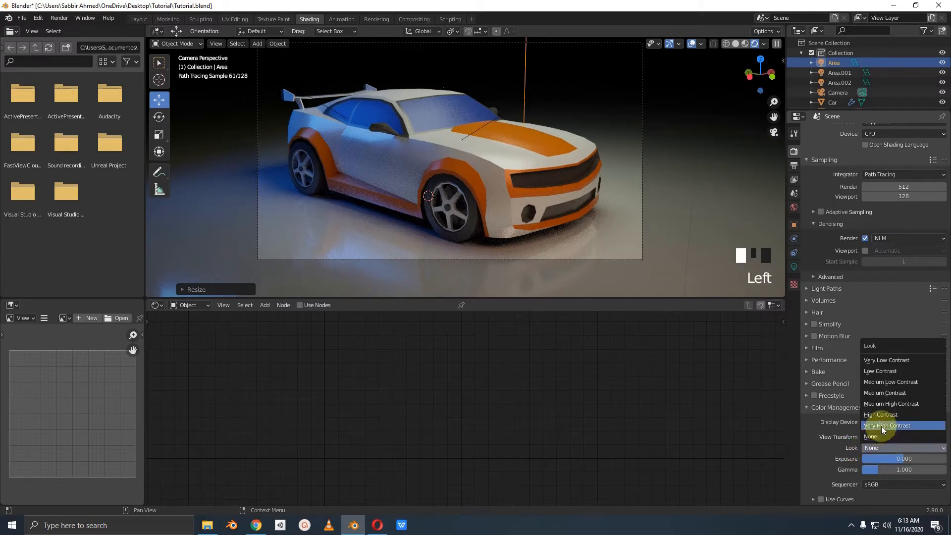
{"action": "left_click", "coordinate": [881, 426]}
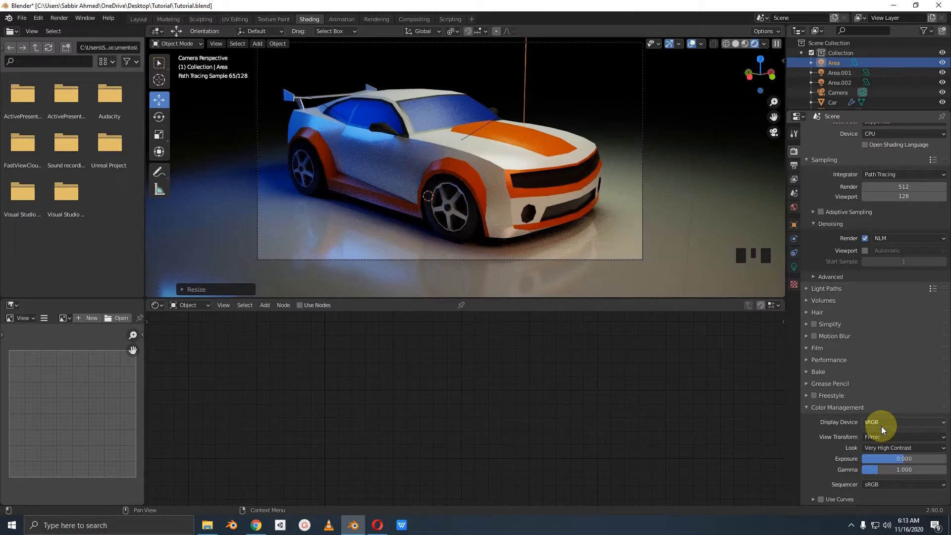
{"action": "left_click", "coordinate": [873, 447]}
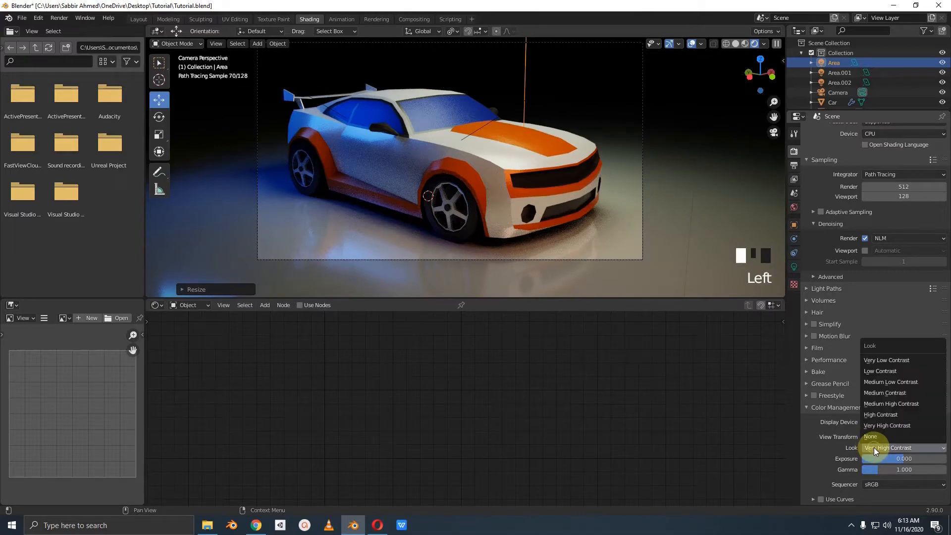
{"action": "left_click", "coordinate": [884, 417]}
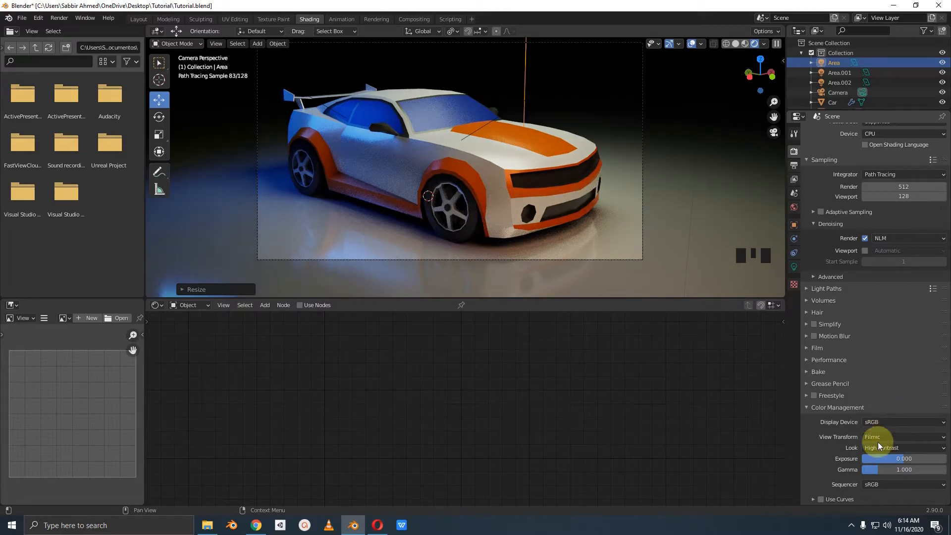
Step: Set the color management look to Very High Contrast and enable the use of curves
{"action": "left_click", "coordinate": [877, 446]}
{"action": "left_click", "coordinate": [879, 427]}
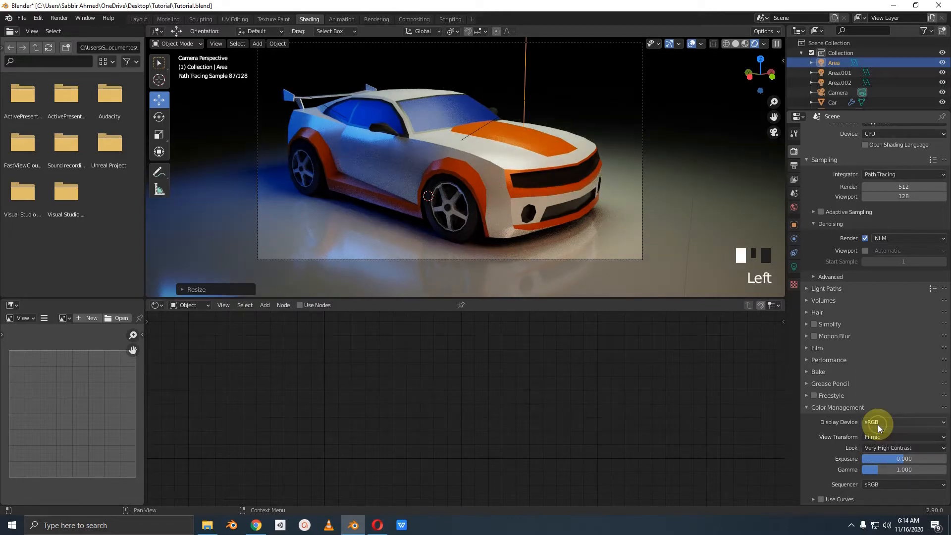
{"action": "scroll", "coordinate": [847, 477], "scroll_direction": "down", "scroll_amount": 2}
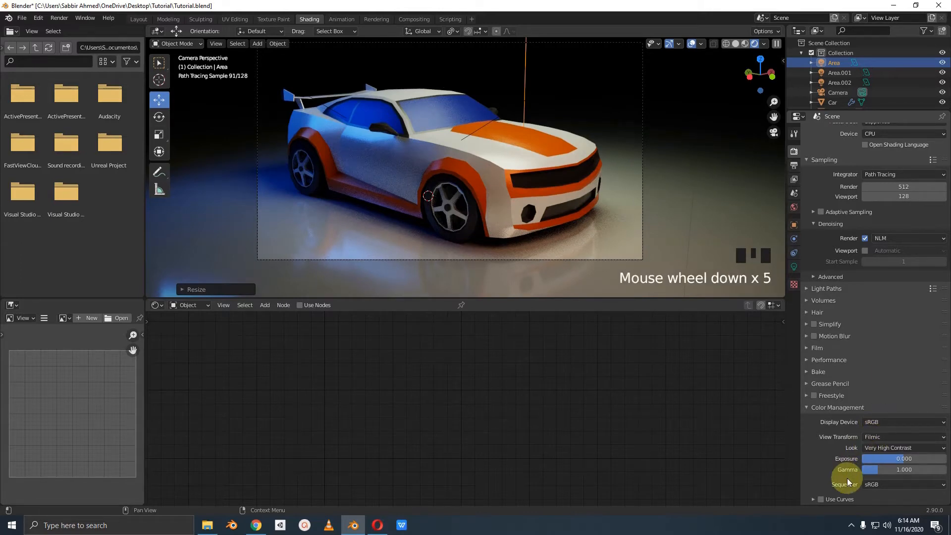
{"action": "left_click", "coordinate": [822, 498]}
Step: Shape the combined color curve with a shadow point near X 0.13, Y 0.18 and a highlight point near X 0.84, Y 0.74
{"action": "scroll", "coordinate": [834, 498], "scroll_direction": "down", "scroll_amount": 11}
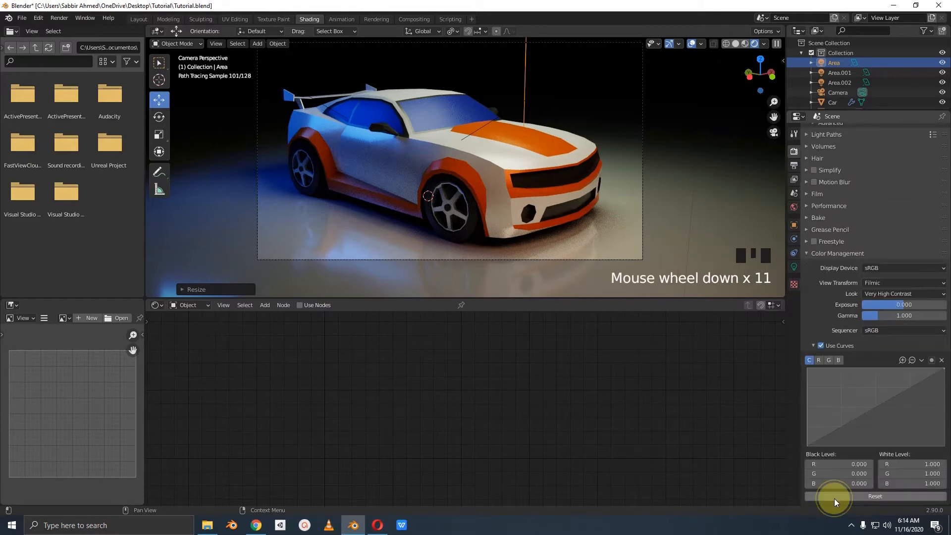
{"action": "left_click_drag", "start_coordinate": [818, 440], "coordinate": [819, 433]}
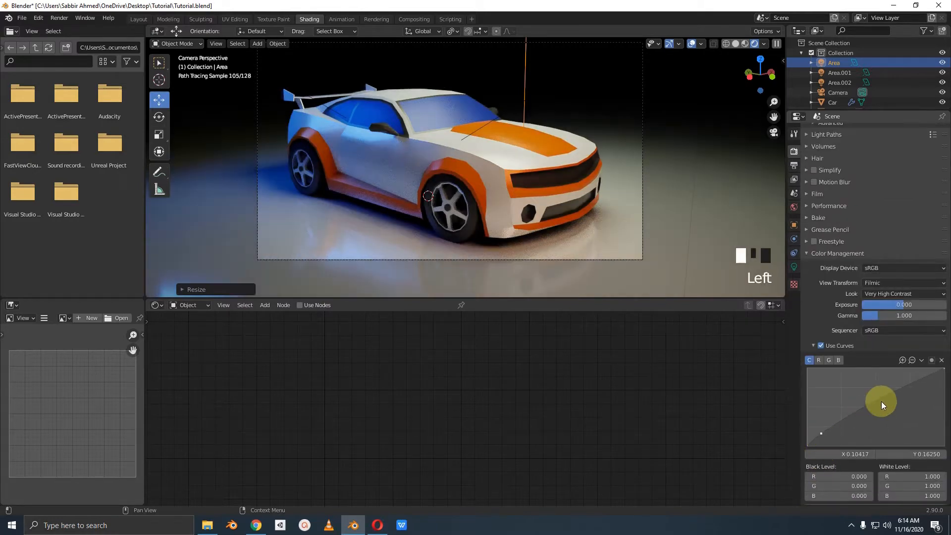
{"action": "left_click_drag", "start_coordinate": [920, 379], "coordinate": [923, 390]}
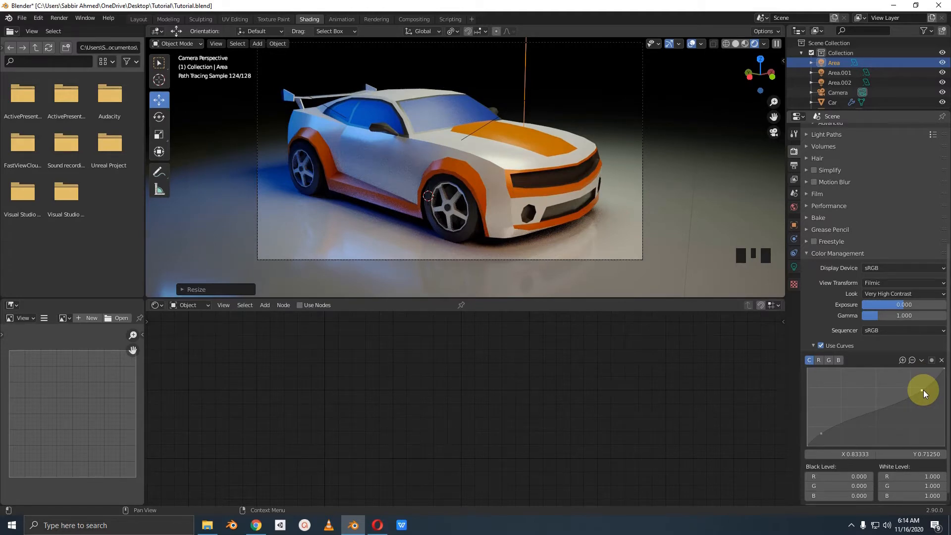
{"action": "left_click_drag", "start_coordinate": [923, 390], "coordinate": [923, 396]}
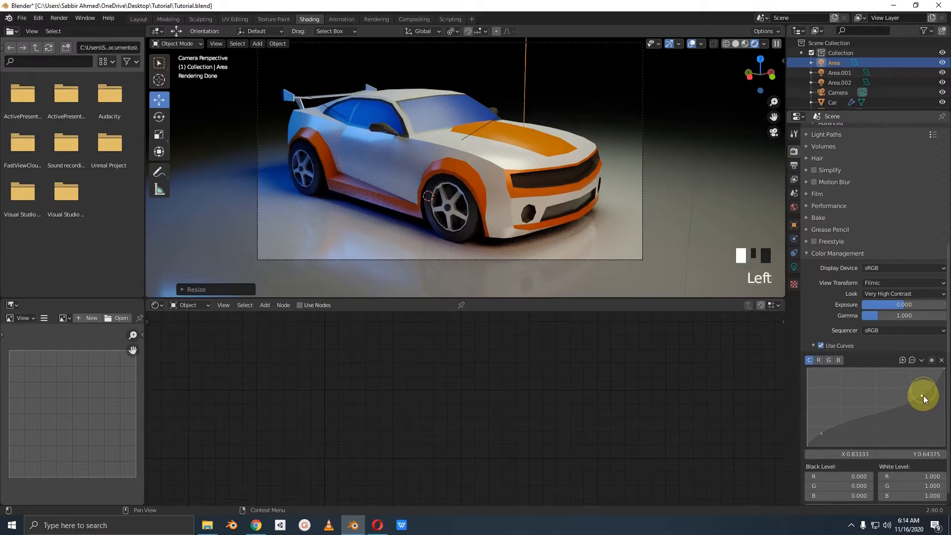
{"action": "left_click_drag", "start_coordinate": [818, 436], "coordinate": [823, 430]}
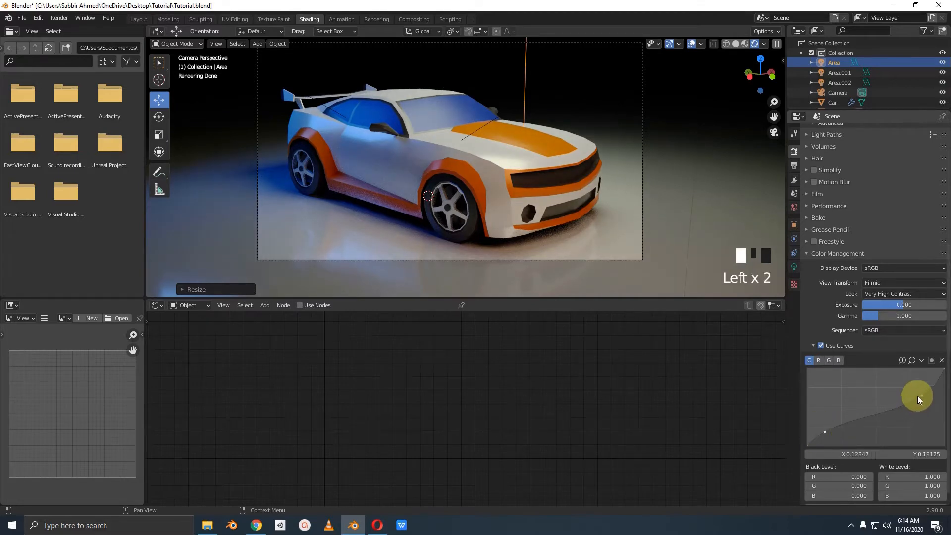
{"action": "left_click_drag", "start_coordinate": [922, 395], "coordinate": [925, 388]}
{"action": "left_click", "coordinate": [824, 431]}
Step: Change the color of the light Area.002 to a pale blue of about H 0.619, S 0.255, V 0.747, and select the ground plane
{"action": "left_click", "coordinate": [836, 73]}
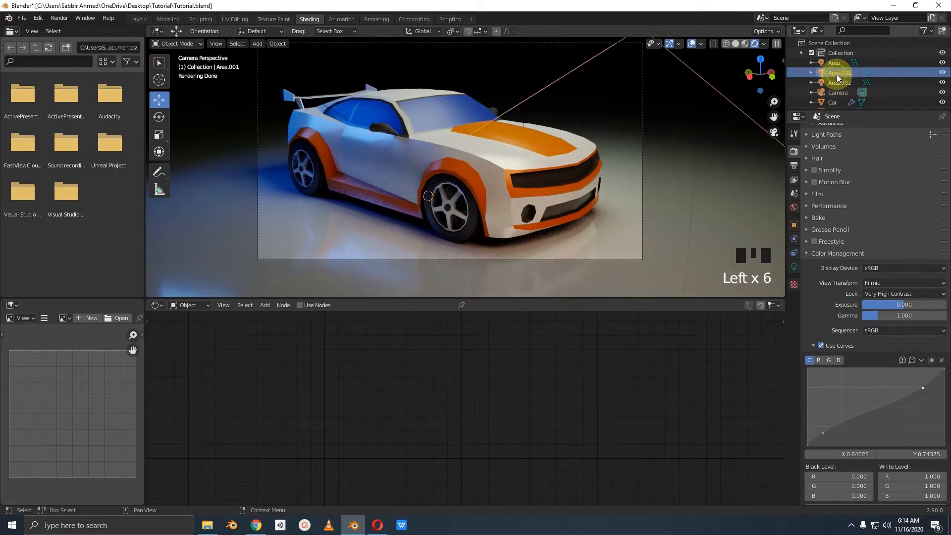
{"action": "left_click", "coordinate": [836, 82]}
{"action": "scroll", "coordinate": [867, 238], "scroll_direction": "up", "scroll_amount": 4}
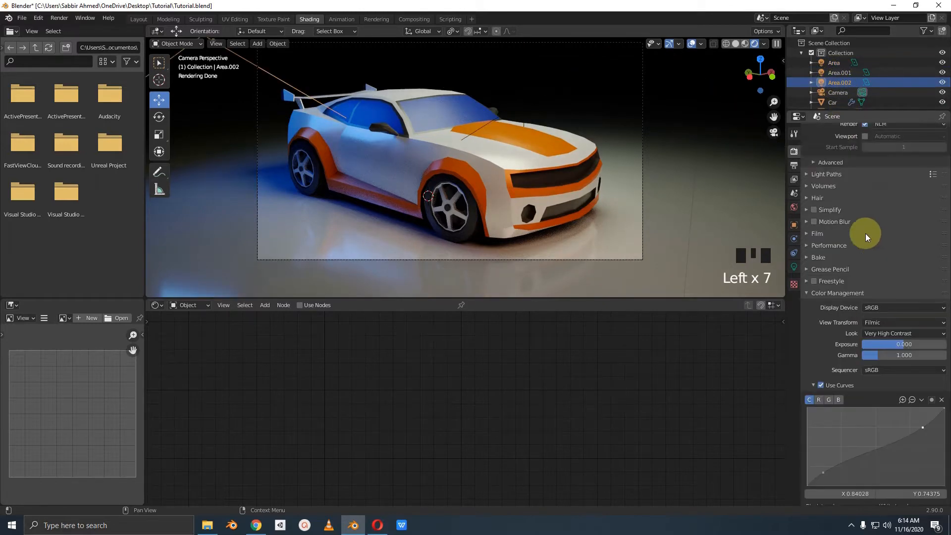
{"action": "left_click", "coordinate": [794, 207]}
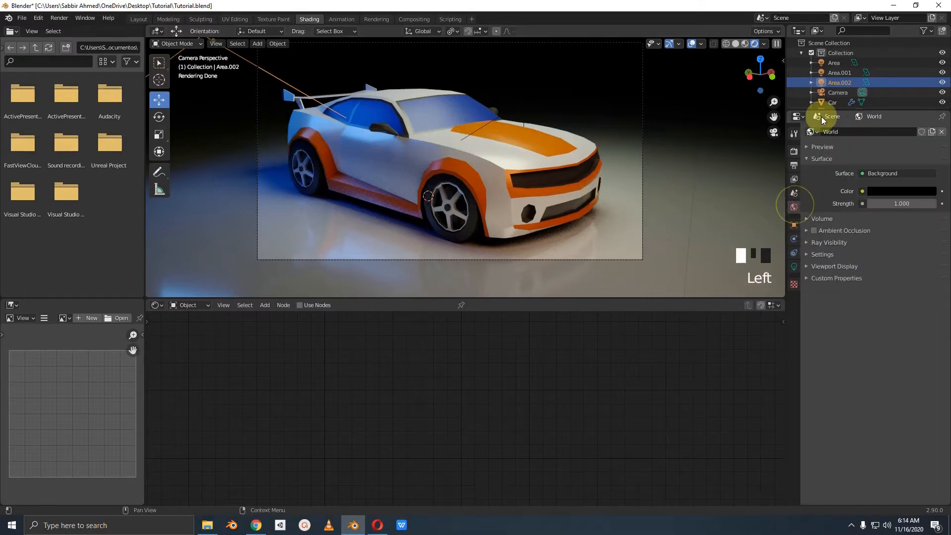
{"action": "left_click", "coordinate": [794, 266]}
{"action": "left_click", "coordinate": [884, 186]}
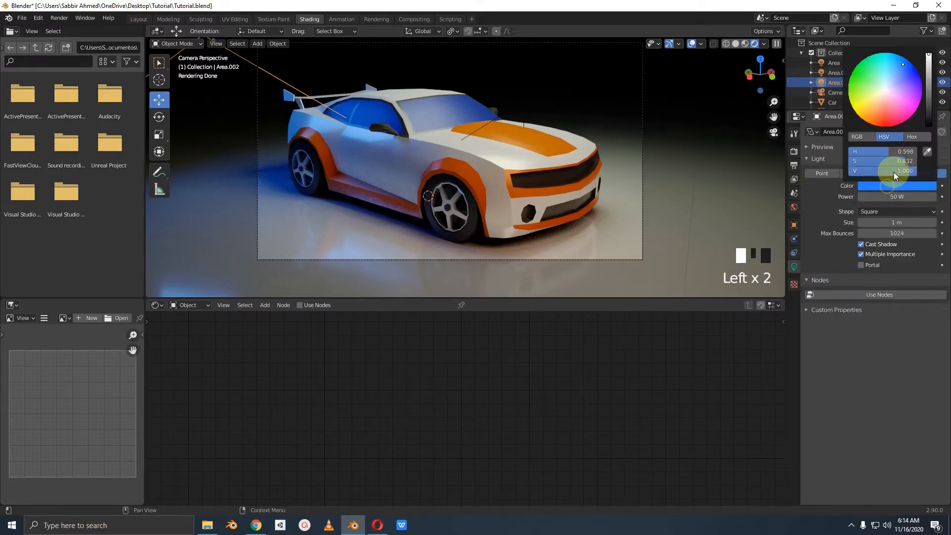
{"action": "left_click_drag", "start_coordinate": [899, 66], "coordinate": [928, 70]}
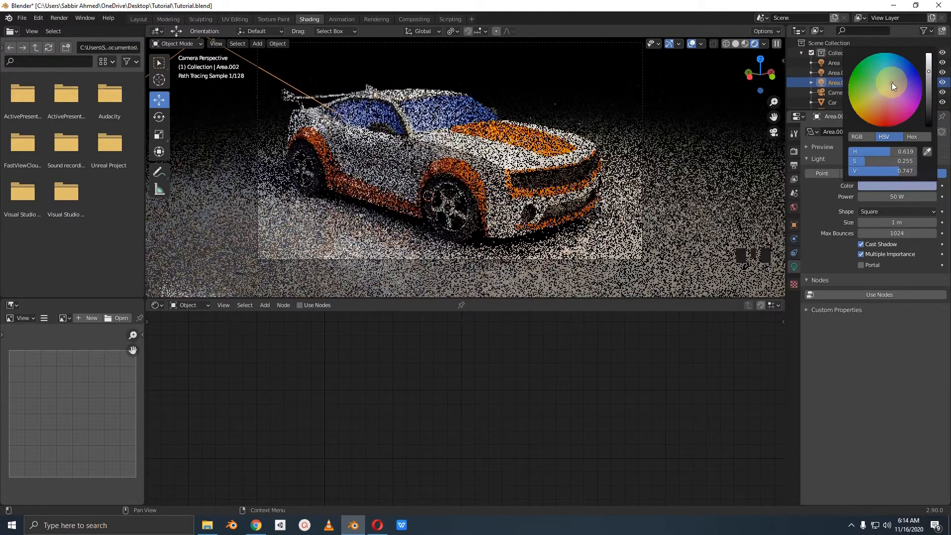
{"action": "left_click", "coordinate": [899, 391]}
{"action": "left_click", "coordinate": [598, 213]}
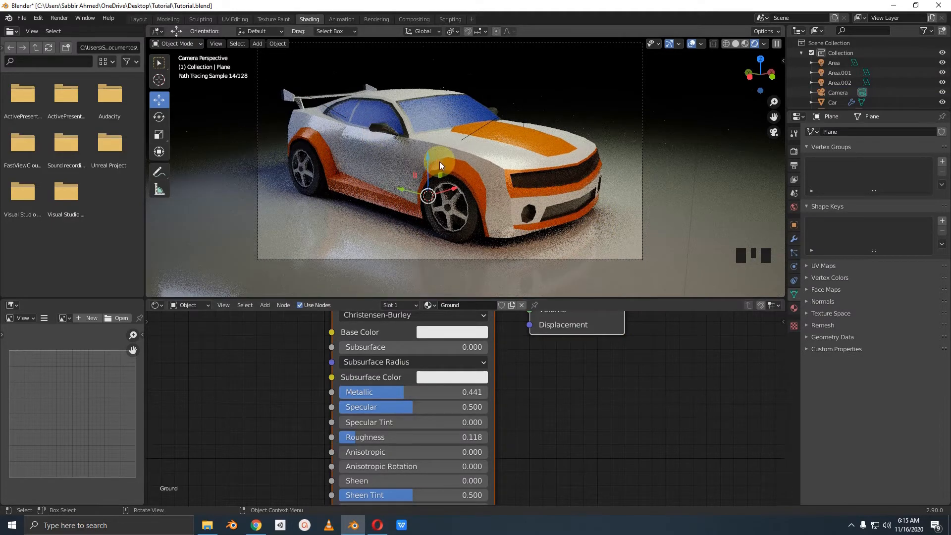
Step: Save the project file and try rendering the still image with the Final sampling settings
{"action": "key", "text": "ctrl+s"}
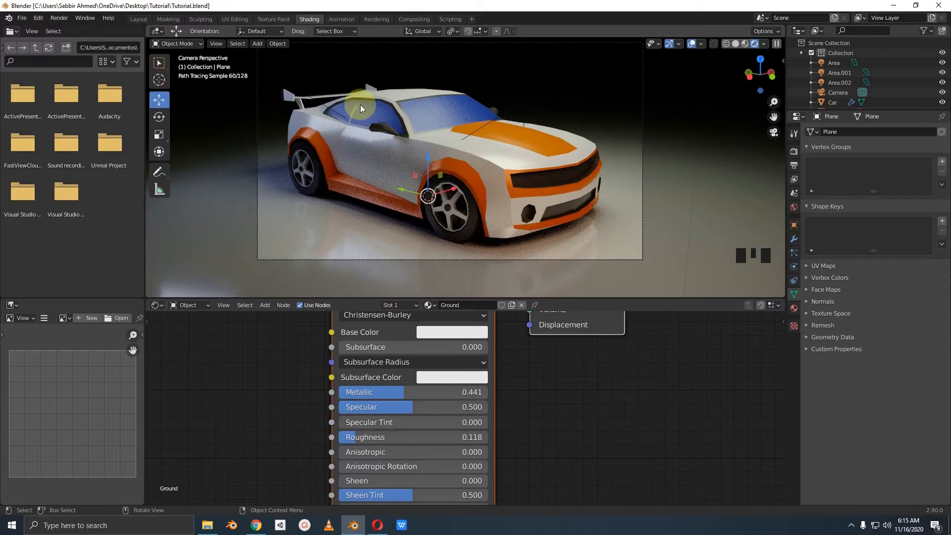
{"action": "left_click", "coordinate": [65, 20]}
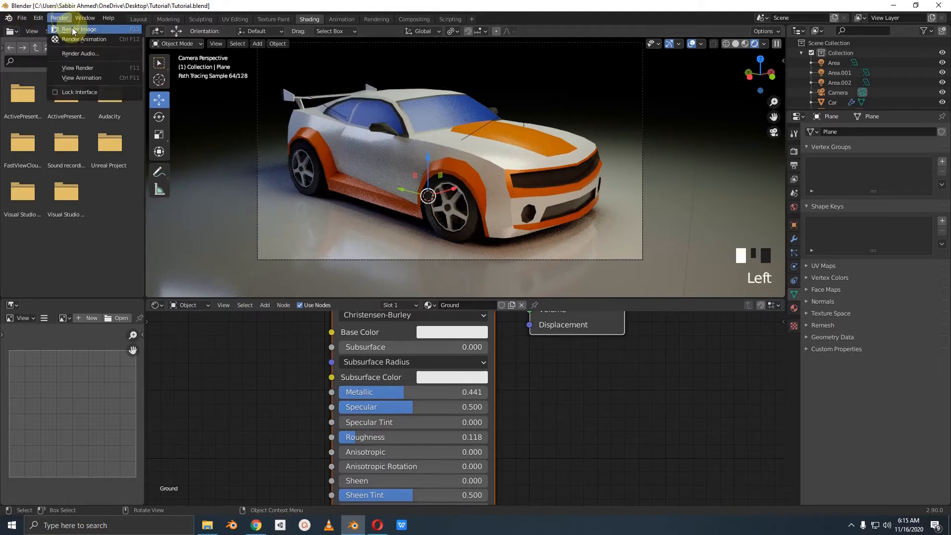
{"action": "left_click", "coordinate": [73, 29]}
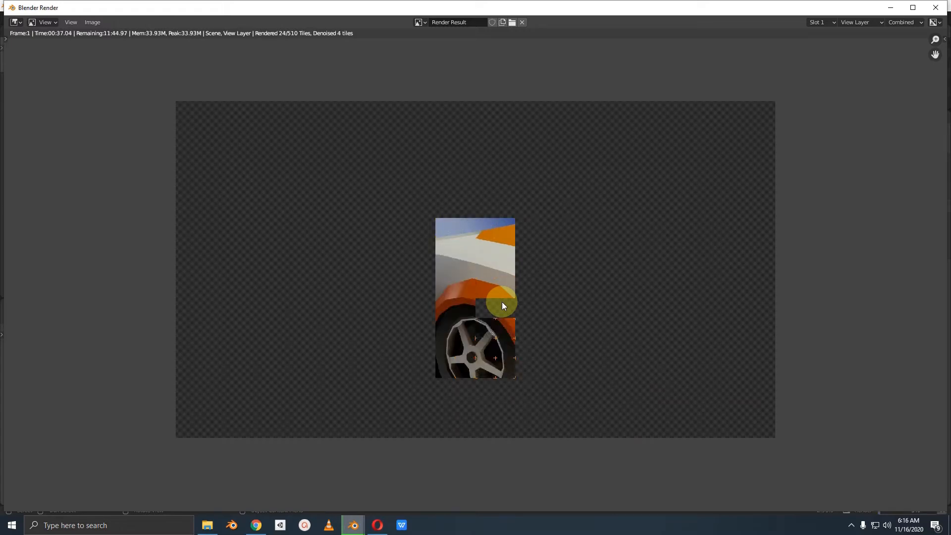
{"action": "key", "text": "Escape"}
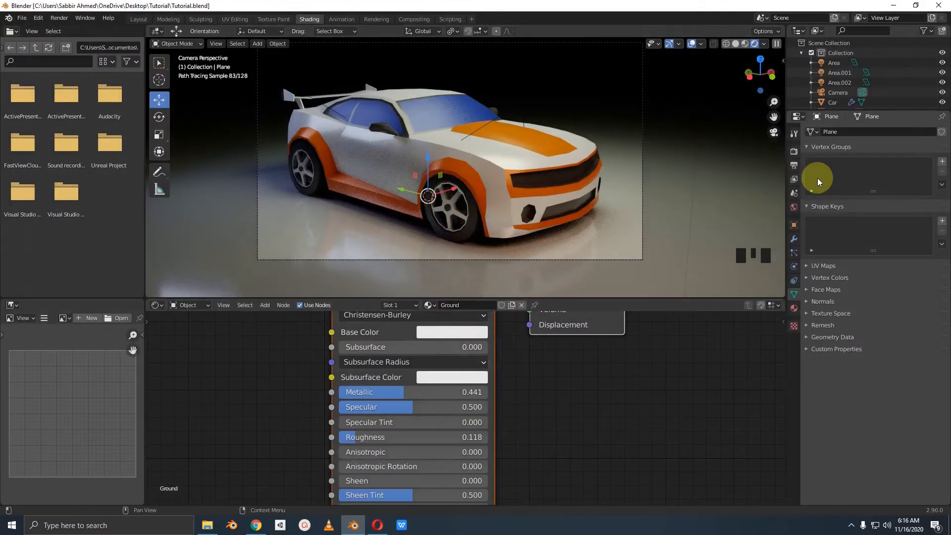
Step: Apply the Preview sampling preset, giving 128 render and 32 viewport samples, and save the file
{"action": "left_click", "coordinate": [795, 165]}
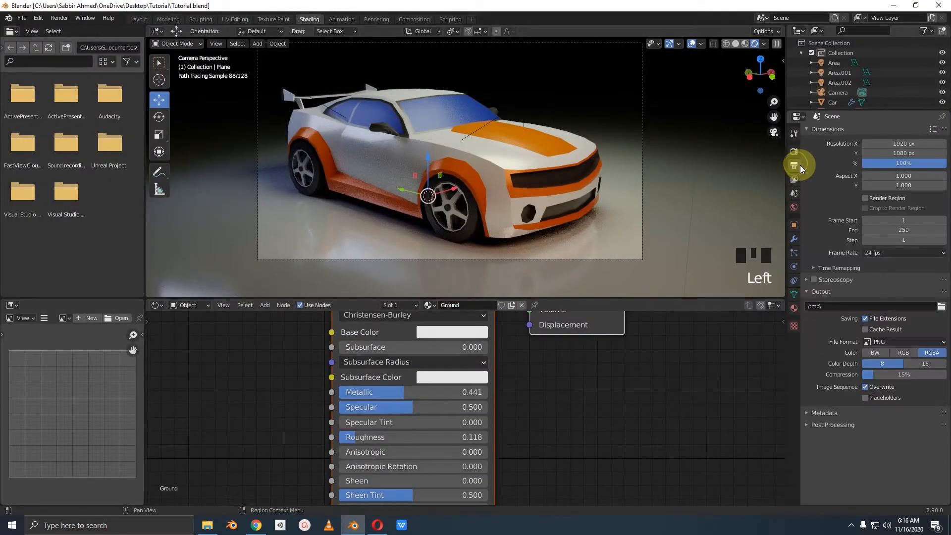
{"action": "left_click", "coordinate": [794, 152]}
{"action": "scroll", "coordinate": [882, 203], "scroll_direction": "up", "scroll_amount": 8}
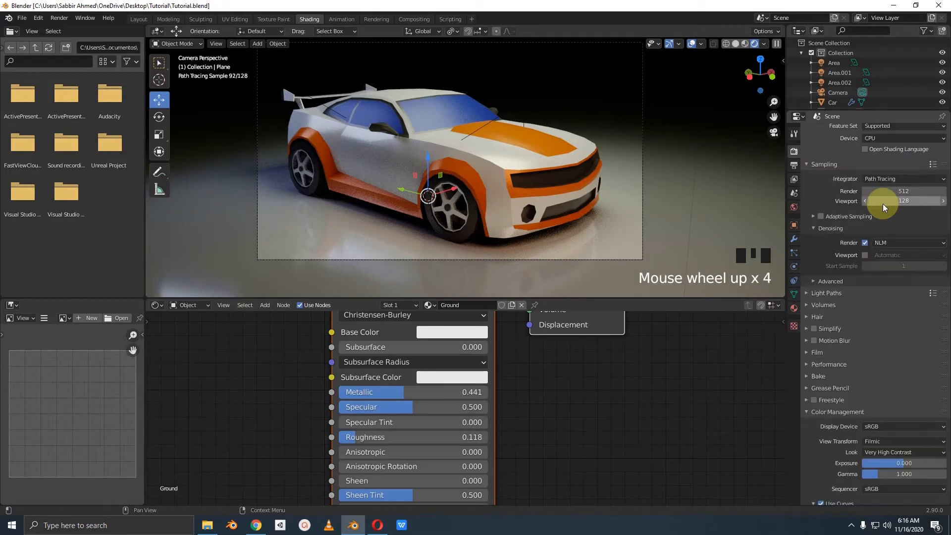
{"action": "left_click", "coordinate": [908, 197]}
{"action": "left_click", "coordinate": [932, 183]}
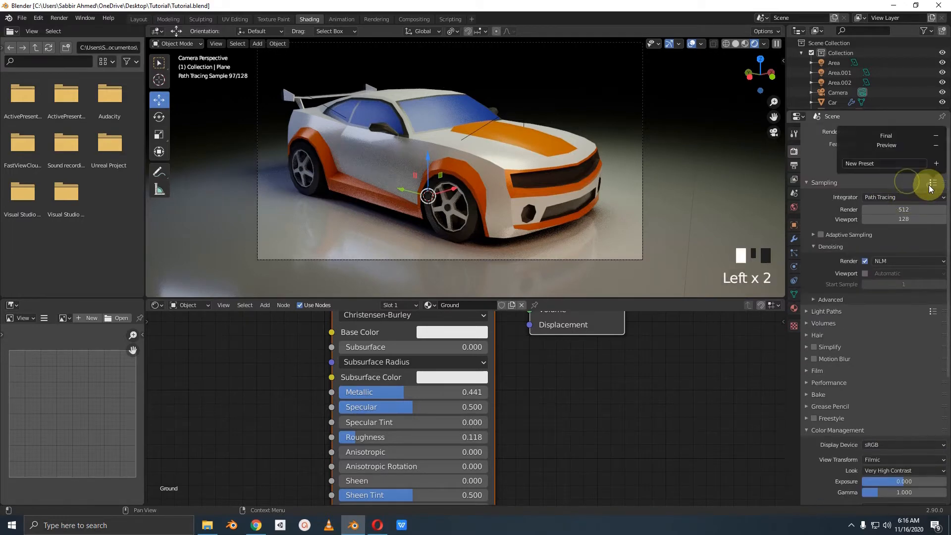
{"action": "left_click", "coordinate": [890, 143]}
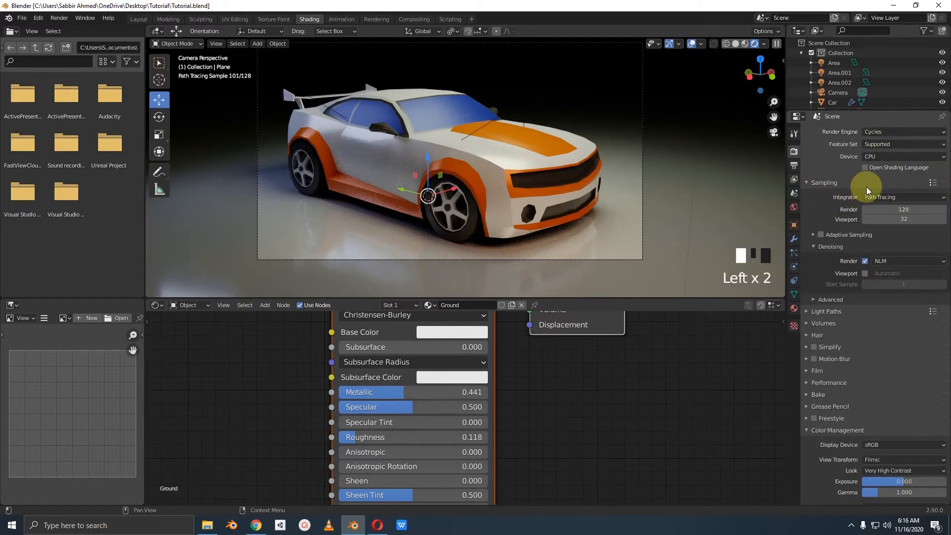
{"action": "left_click", "coordinate": [867, 183]}
{"action": "left_click", "coordinate": [869, 185]}
{"action": "key", "text": "ctrl+s"}
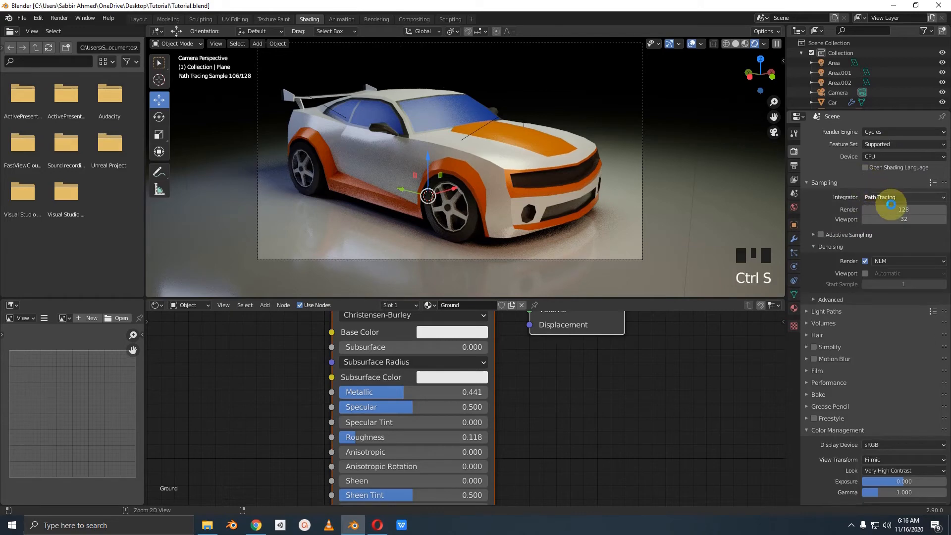
Step: Set the render samples to 64
{"action": "left_click", "coordinate": [901, 206]}
{"action": "type", "text": "64"}
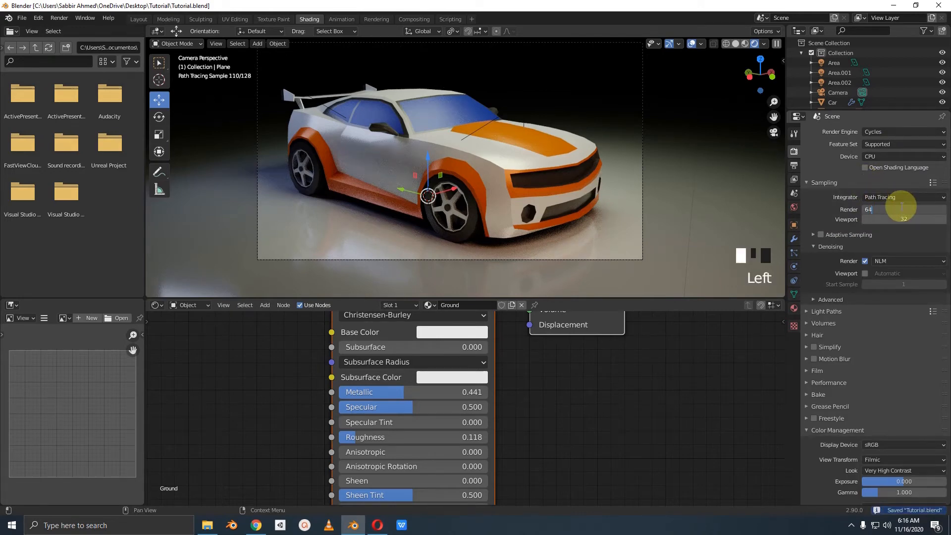
{"action": "key", "text": "Return"}
Step: Save the project file and render the still image of the car
{"action": "key", "text": "ctrl+s"}
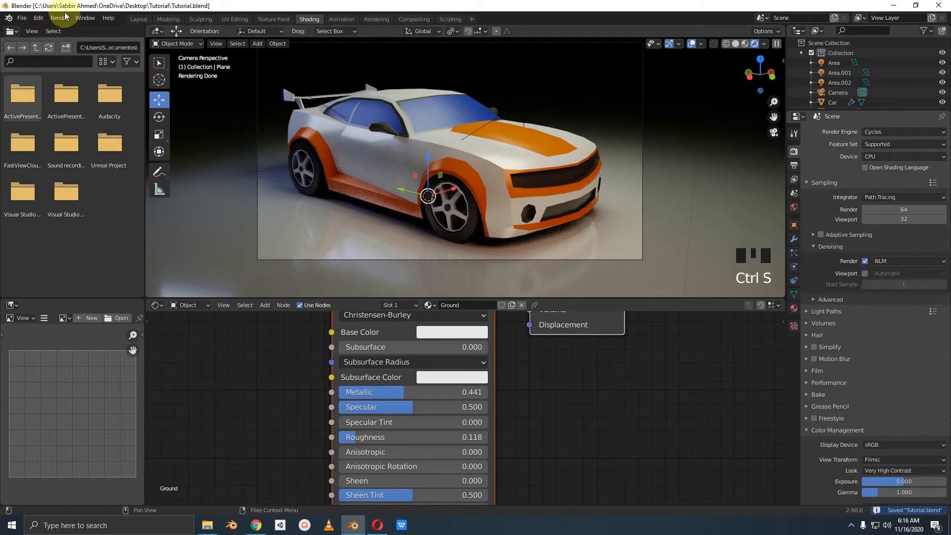
{"action": "left_click", "coordinate": [59, 17]}
{"action": "left_click", "coordinate": [72, 30]}
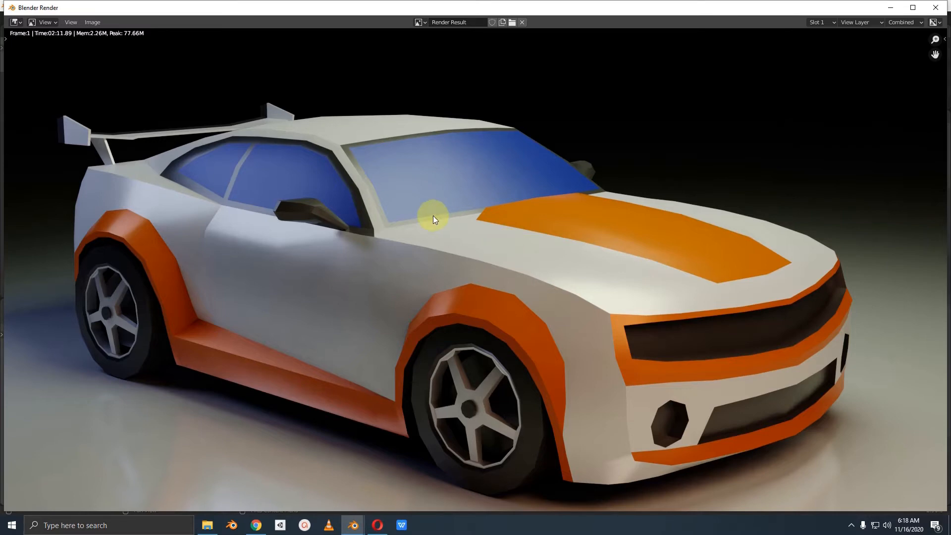
Step: Examine the windows, door surface and floor reflections in the rendered car image, and close the render window
{"action": "mouse_move", "coordinate": [329, 131]}
{"action": "left_mouse_down"}
{"action": "mouse_move", "coordinate": [240, 115]}
{"action": "mouse_move", "coordinate": [186, 183]}
{"action": "mouse_move", "coordinate": [365, 212]}
{"action": "mouse_move", "coordinate": [322, 127]}
{"action": "left_mouse_up"}
{"action": "mouse_move", "coordinate": [543, 91]}
{"action": "left_mouse_down"}
{"action": "mouse_move", "coordinate": [375, 130]}
{"action": "mouse_move", "coordinate": [471, 233]}
{"action": "mouse_move", "coordinate": [544, 97]}
{"action": "mouse_move", "coordinate": [497, 95]}
{"action": "left_mouse_up"}
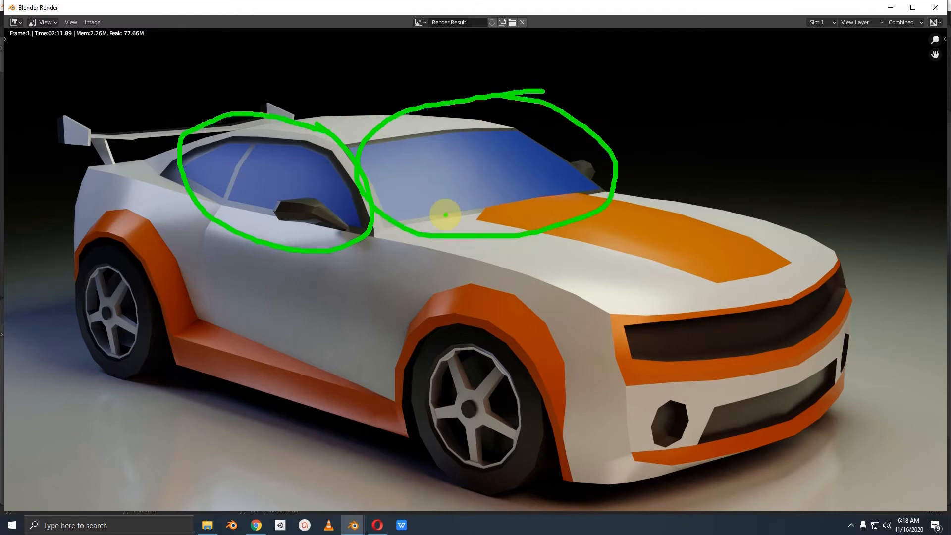
{"action": "mouse_move", "coordinate": [458, 63]}
{"action": "left_mouse_down"}
{"action": "mouse_move", "coordinate": [428, 185]}
{"action": "mouse_move", "coordinate": [455, 165]}
{"action": "left_mouse_up"}
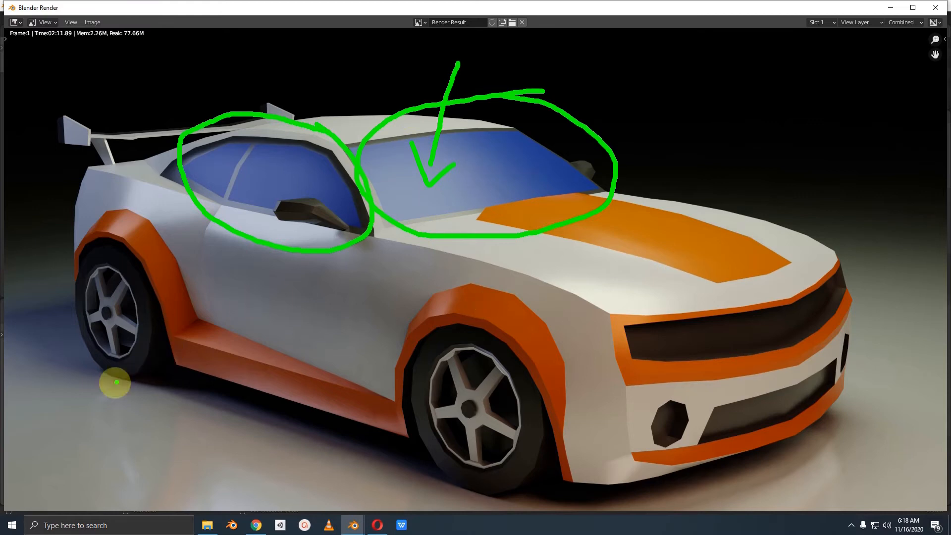
{"action": "mouse_move", "coordinate": [191, 393]}
{"action": "left_mouse_down"}
{"action": "mouse_move", "coordinate": [115, 386]}
{"action": "mouse_move", "coordinate": [50, 418]}
{"action": "mouse_move", "coordinate": [68, 470]}
{"action": "mouse_move", "coordinate": [162, 497]}
{"action": "mouse_move", "coordinate": [271, 465]}
{"action": "mouse_move", "coordinate": [197, 388]}
{"action": "mouse_move", "coordinate": [166, 381]}
{"action": "left_mouse_up"}
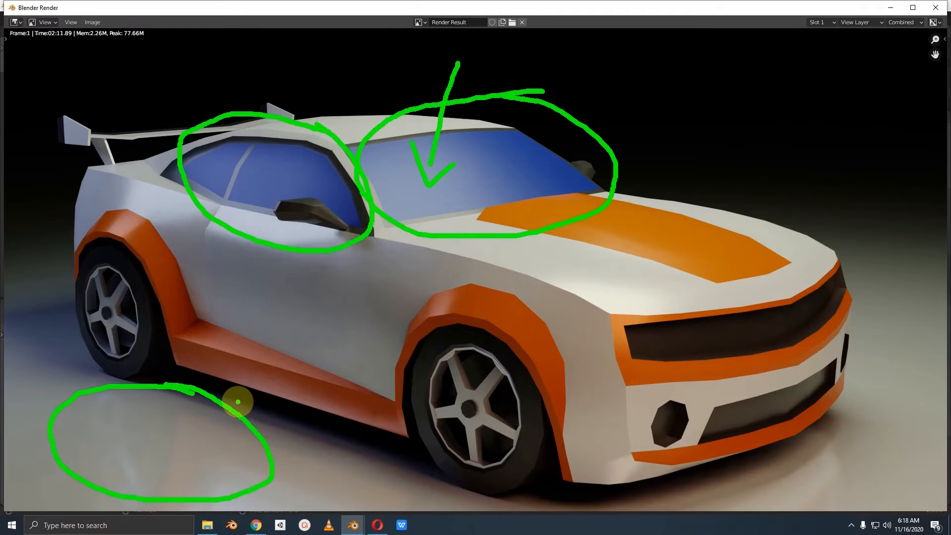
{"action": "key", "text": "Escape"}
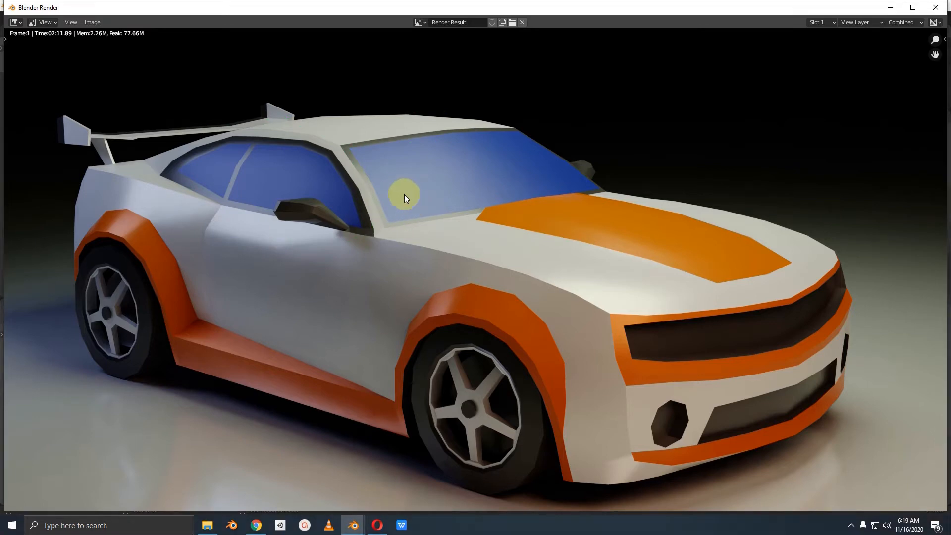
{"action": "mouse_move", "coordinate": [316, 138]}
{"action": "left_mouse_down"}
{"action": "mouse_move", "coordinate": [219, 127]}
{"action": "mouse_move", "coordinate": [187, 176]}
{"action": "mouse_move", "coordinate": [293, 251]}
{"action": "mouse_move", "coordinate": [319, 110]}
{"action": "left_mouse_up"}
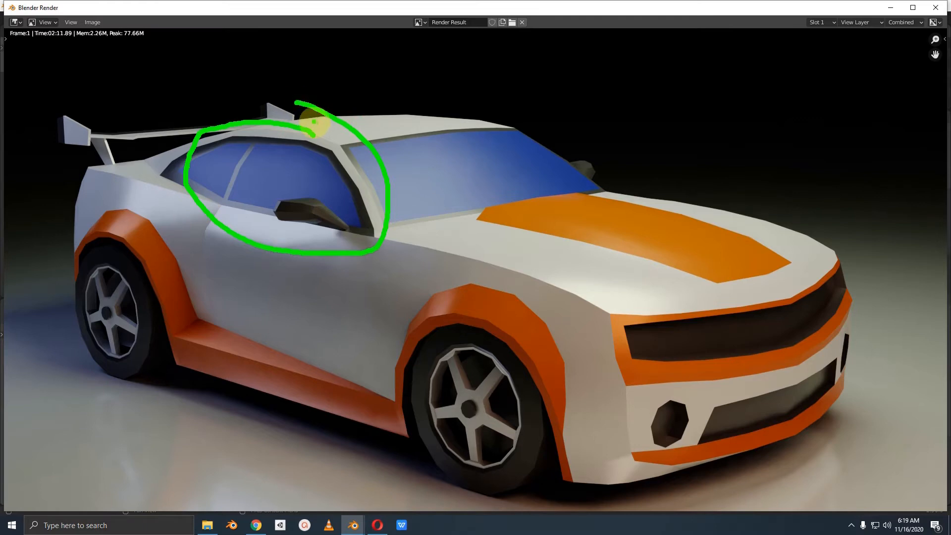
{"action": "key", "text": "Escape"}
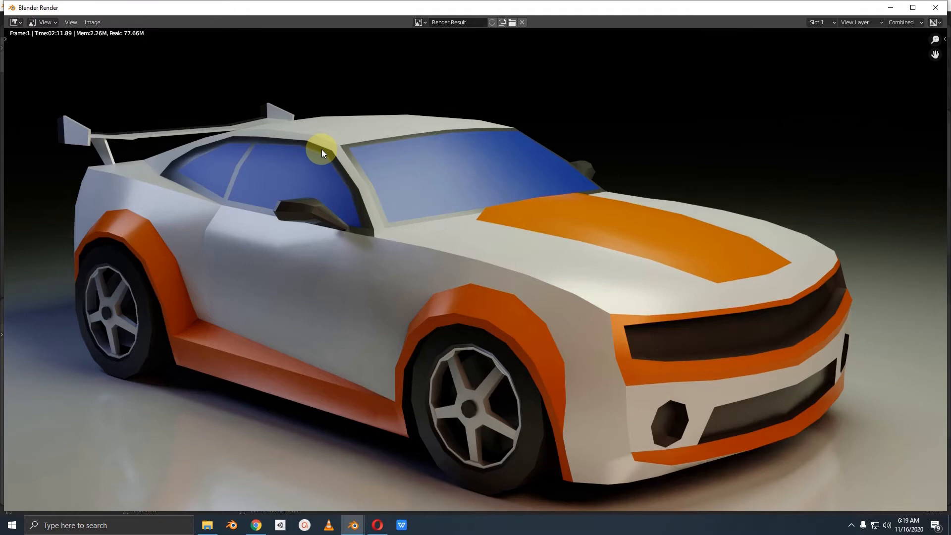
{"action": "left_click_drag", "start_coordinate": [352, 211], "coordinate": [317, 337]}
{"action": "left_click_drag", "start_coordinate": [304, 238], "coordinate": [278, 331]}
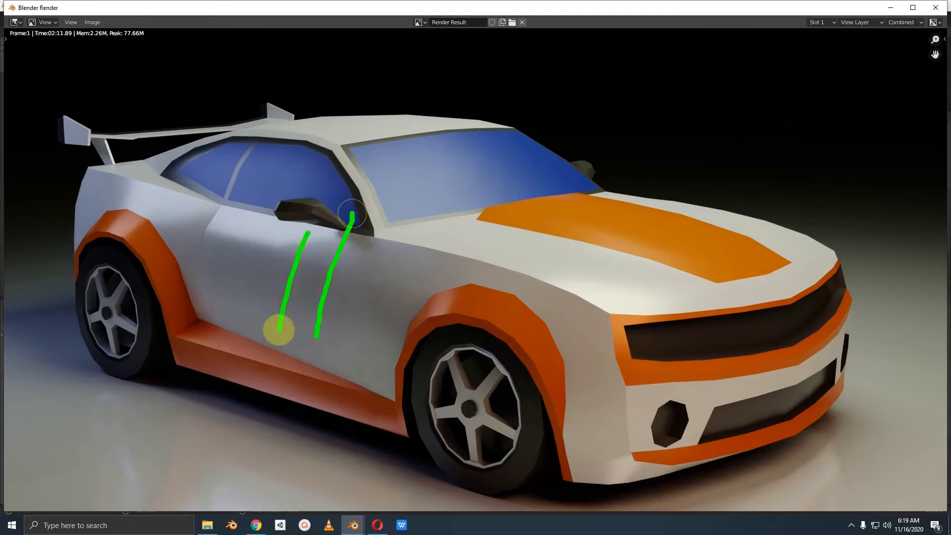
{"action": "key", "text": "Escape"}
{"action": "key", "text": "Escape"}
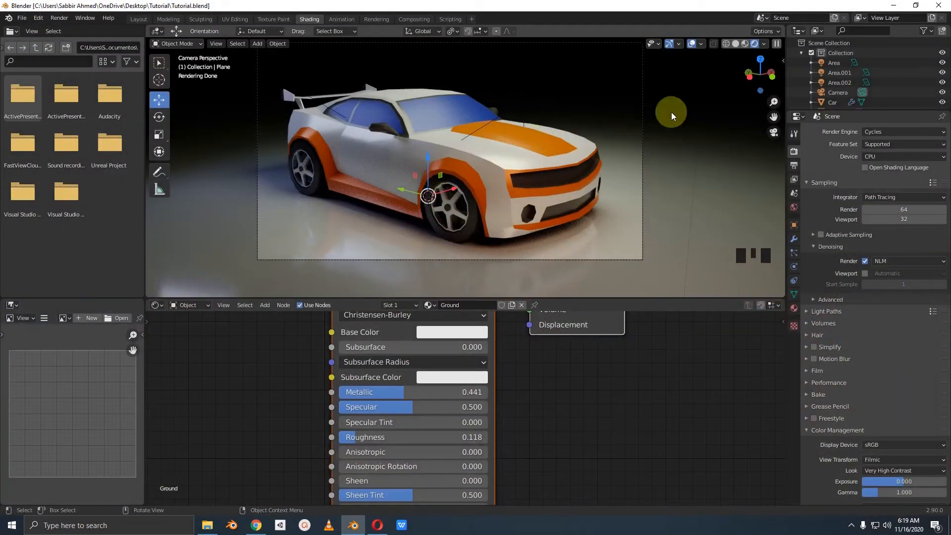
Step: Enlarge the outliner to show every scene object and select the Car object
{"action": "left_click_drag", "start_coordinate": [845, 110], "coordinate": [844, 245]}
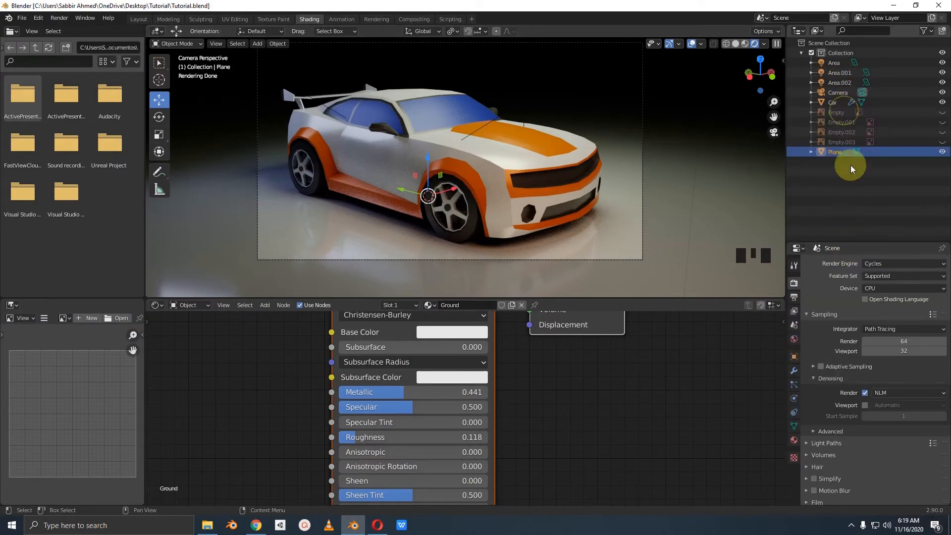
{"action": "left_click", "coordinate": [842, 142]}
{"action": "left_click", "coordinate": [833, 102]}
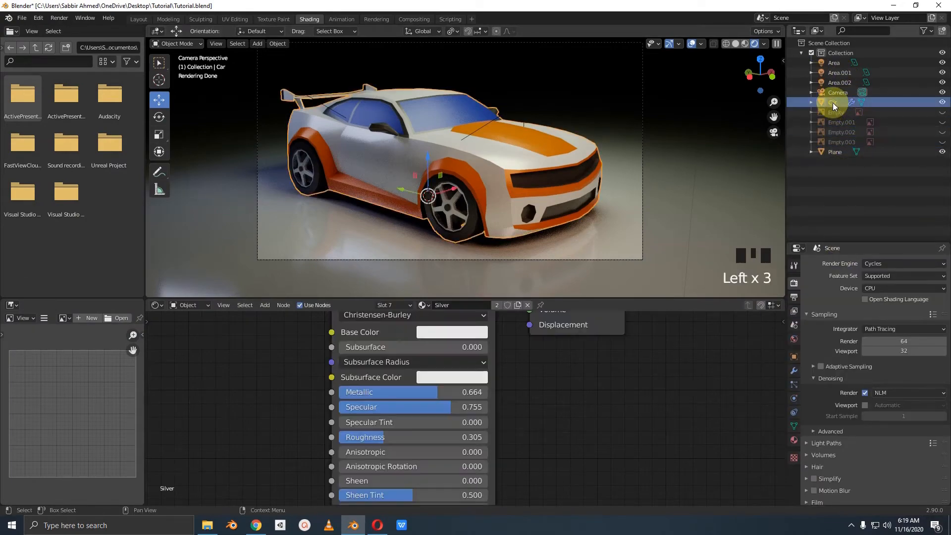
Step: Duplicate the Car object in place and rename the copy Wireframe
{"action": "middle_click_drag", "start_coordinate": [507, 149], "coordinate": [475, 171]}
{"action": "scroll", "coordinate": [538, 163], "scroll_direction": "up", "scroll_amount": 2}
{"action": "scroll", "coordinate": [536, 159], "scroll_direction": "up", "scroll_amount": 1}
{"action": "scroll", "coordinate": [472, 170], "scroll_direction": "up", "scroll_amount": 4}
{"action": "key", "text": "shift+d"}
{"action": "right_click", "coordinate": [522, 133]}
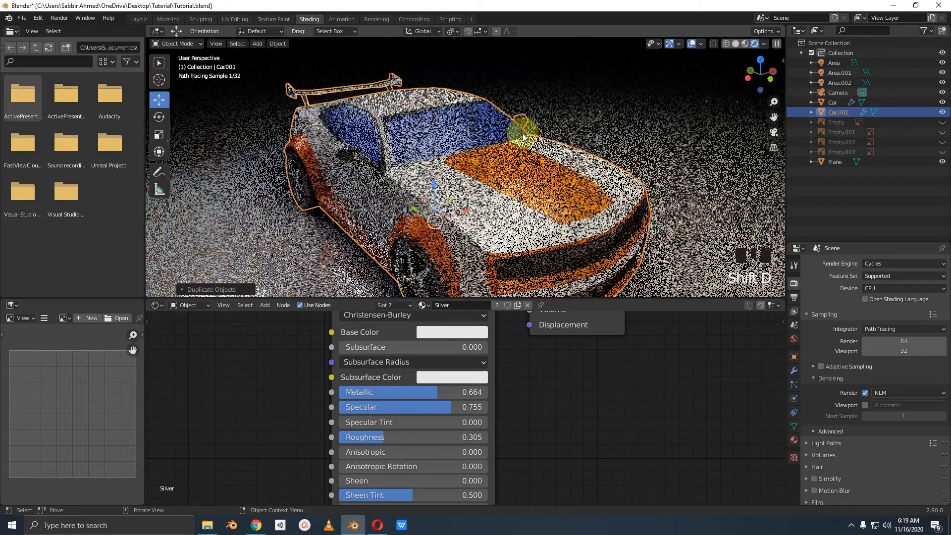
{"action": "left_click", "coordinate": [841, 112]}
{"action": "double_click", "coordinate": [841, 113]}
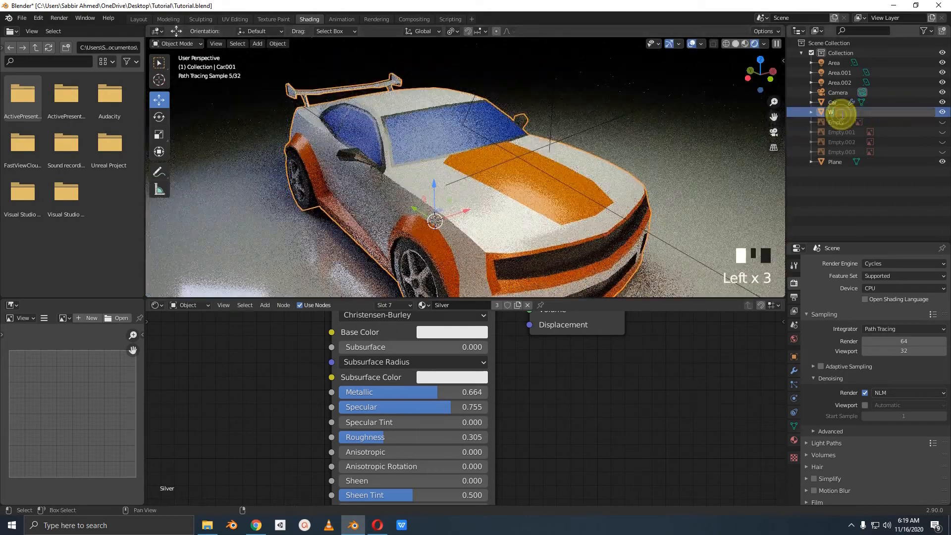
{"action": "type", "text": "Wire"}
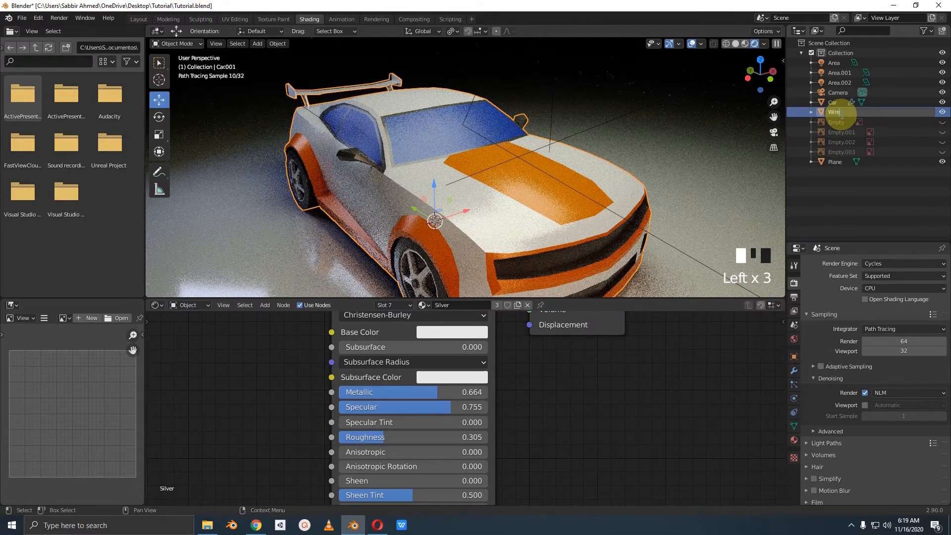
{"action": "type", "text": "frame"}
{"action": "key", "text": "Return"}
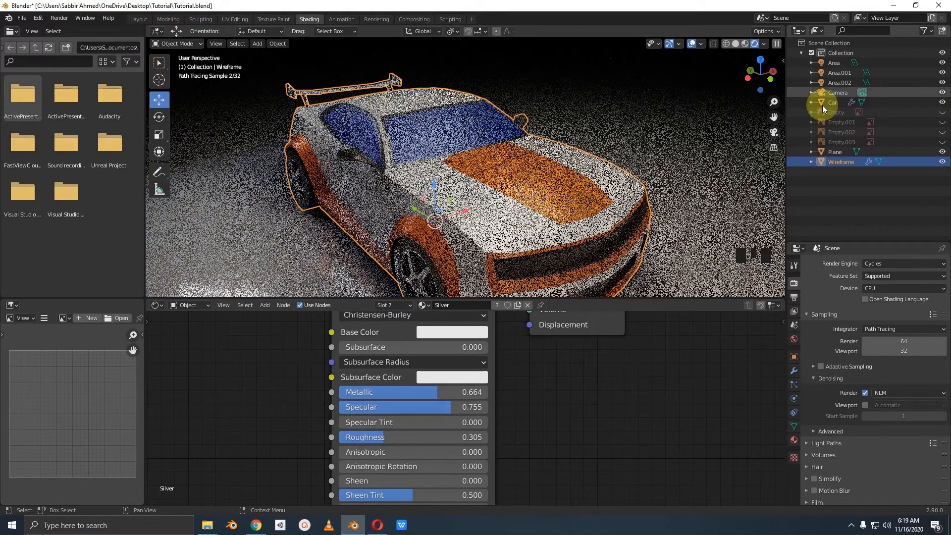
Step: Switch the viewport to solid shading and remove every material slot from the Wireframe object
{"action": "left_click", "coordinate": [736, 43]}
{"action": "mouse_move", "coordinate": [476, 163]}
{"action": "middle_mouse_down"}
{"action": "mouse_move", "coordinate": [613, 165]}
{"action": "mouse_move", "coordinate": [630, 130]}
{"action": "mouse_move", "coordinate": [703, 81]}
{"action": "middle_mouse_up"}
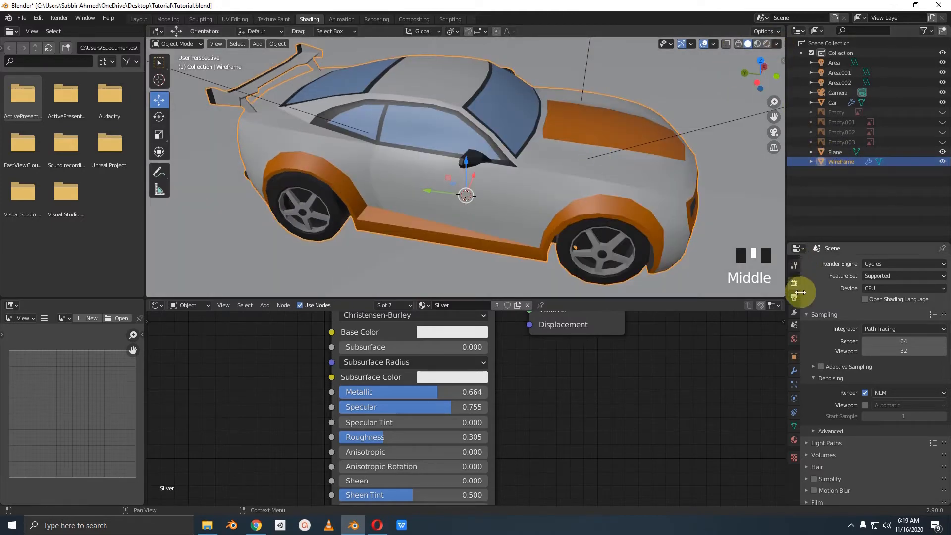
{"action": "left_click", "coordinate": [793, 439]}
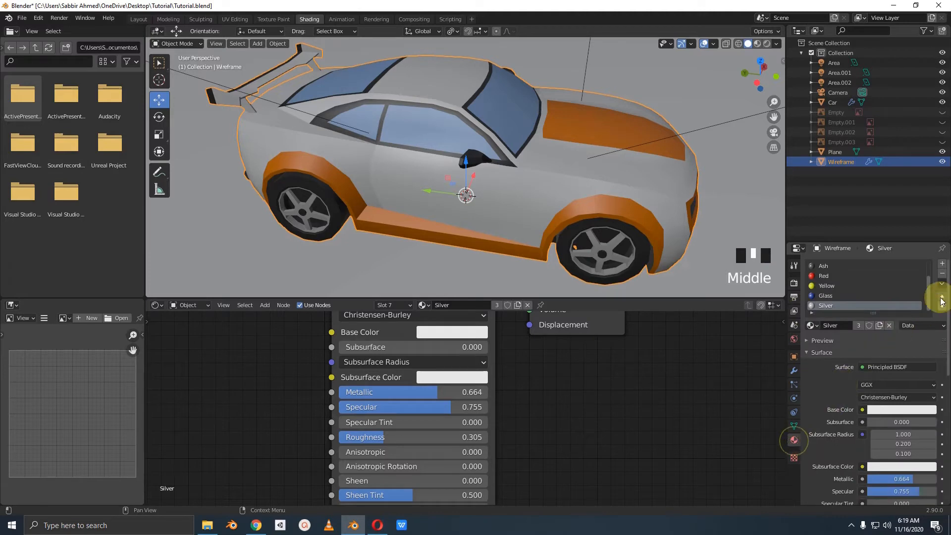
{"action": "left_click", "coordinate": [942, 273]}
{"action": "left_click", "coordinate": [942, 274]}
{"action": "left_click", "coordinate": [942, 274]}
{"action": "left_click", "coordinate": [942, 273]}
{"action": "left_click", "coordinate": [941, 274]}
{"action": "left_click", "coordinate": [941, 274]}
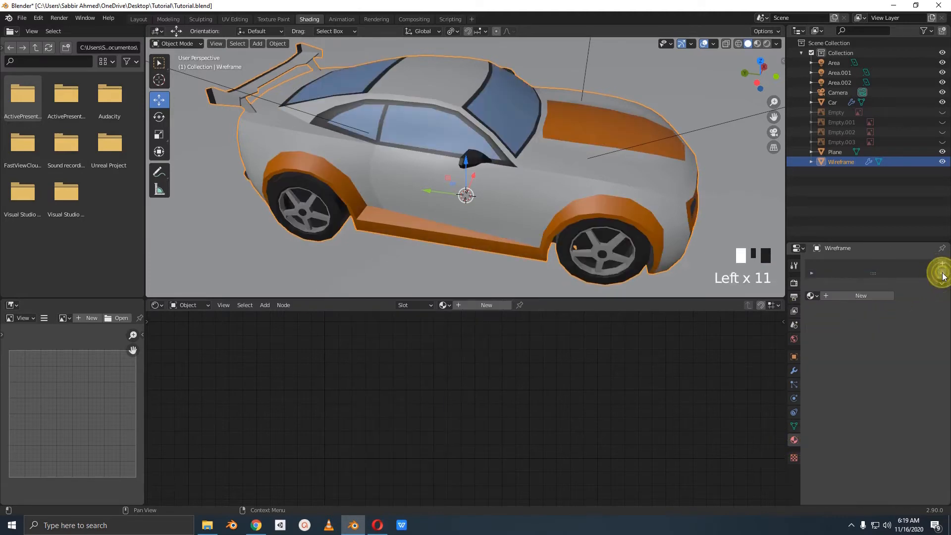
Step: Create a new material on the Wireframe object and name it Wireframe
{"action": "left_click", "coordinate": [832, 102]}
{"action": "left_click", "coordinate": [859, 164]}
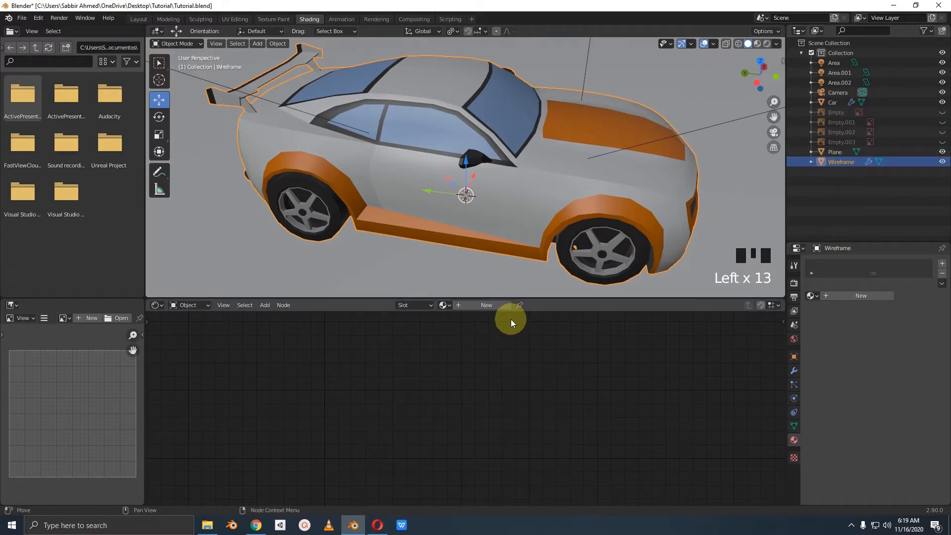
{"action": "double_click", "coordinate": [823, 162]}
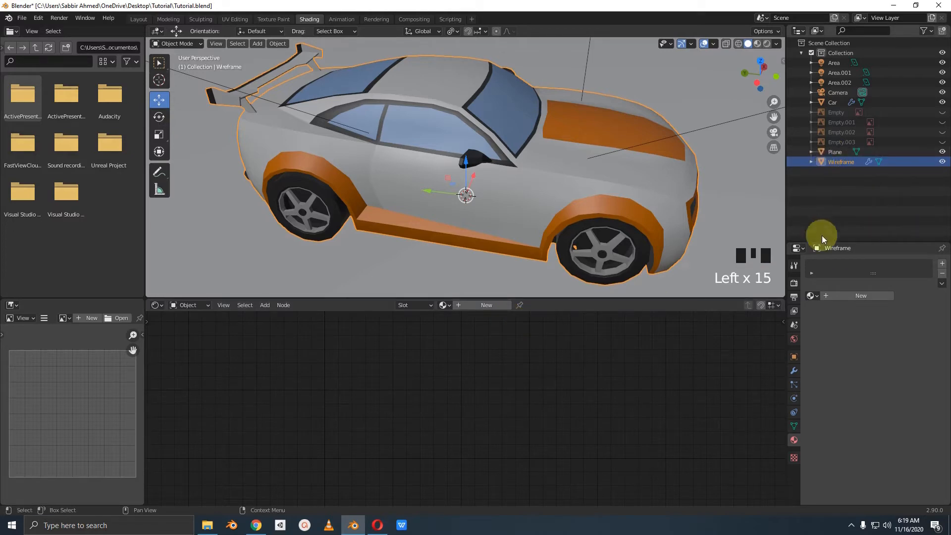
{"action": "left_click", "coordinate": [852, 296]}
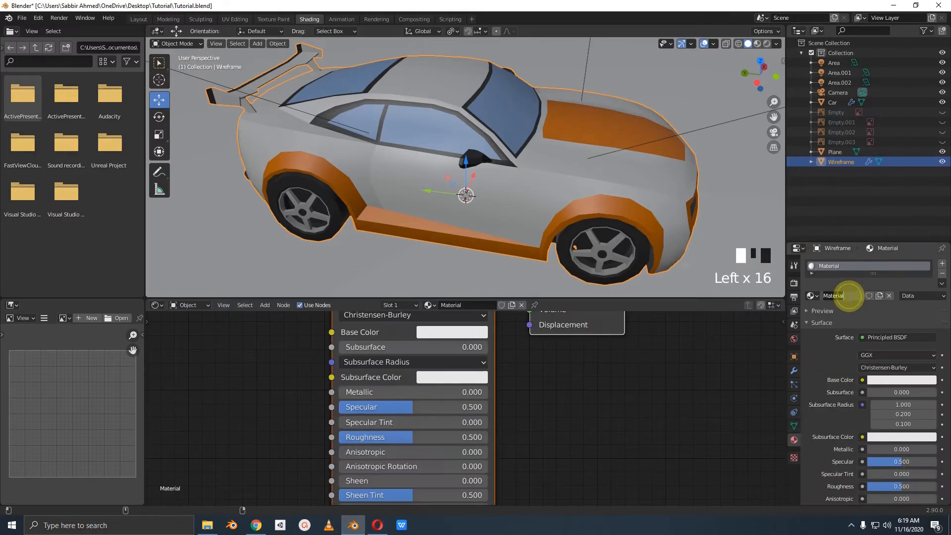
{"action": "type", "text": "Wireframe"}
{"action": "key", "text": "Return"}
Step: Delete the Principled BSDF node from the Wireframe material
{"action": "scroll", "coordinate": [541, 406], "scroll_direction": "down", "scroll_amount": 8}
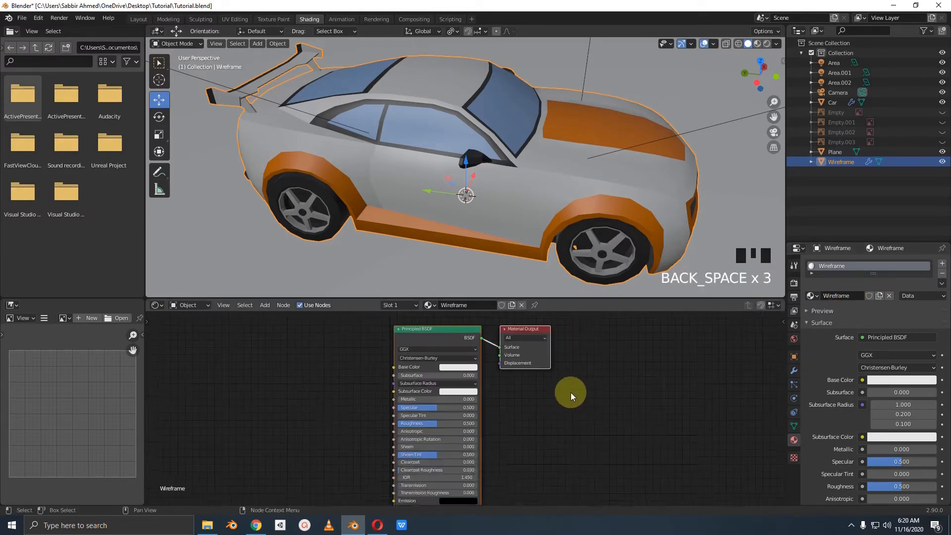
{"action": "middle_click_drag", "start_coordinate": [571, 392], "coordinate": [578, 448]}
{"action": "left_click", "coordinate": [435, 388]}
{"action": "key", "text": "Delete"}
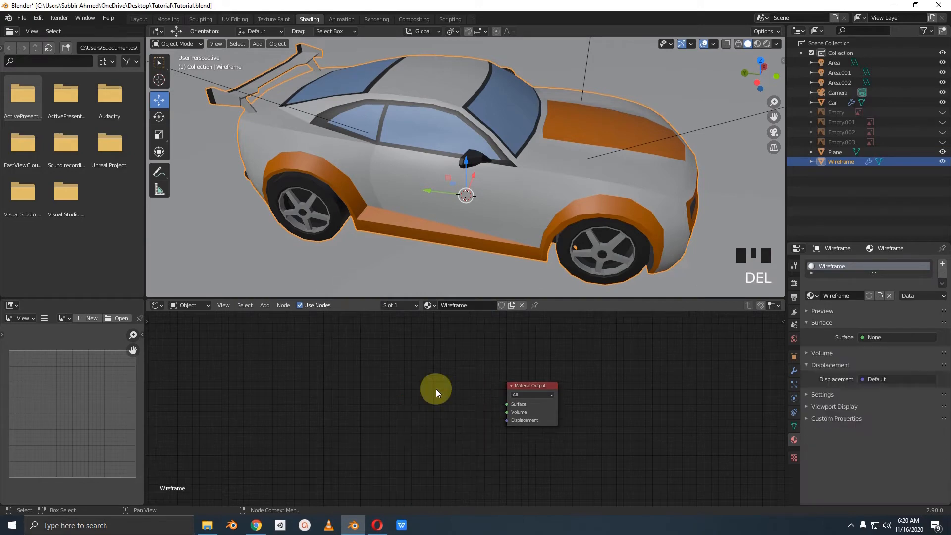
Step: Add a Diffuse BSDF shader node and connect it to the Surface input of the Material Output
{"action": "key", "text": "shift+a"}
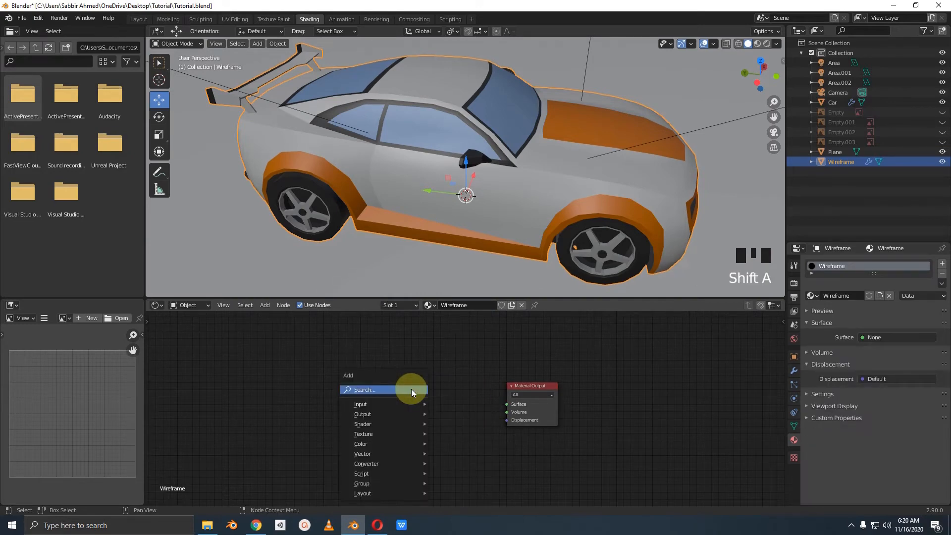
{"action": "mouse_move", "coordinate": [407, 402]}
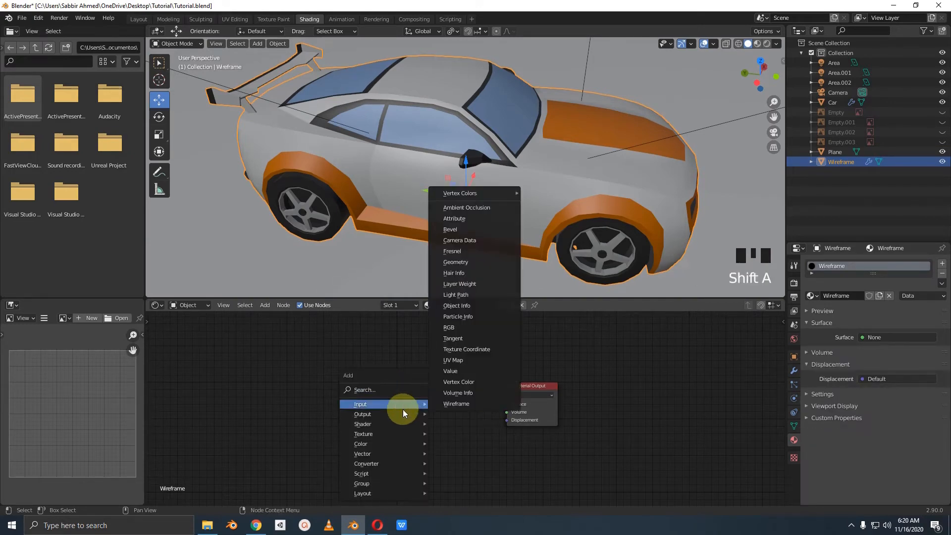
{"action": "mouse_move", "coordinate": [396, 422]}
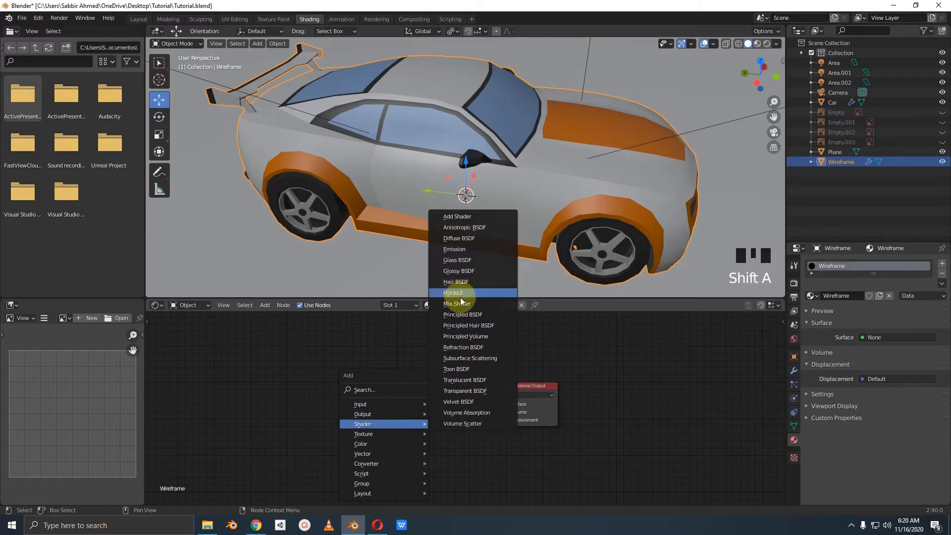
{"action": "left_click", "coordinate": [465, 238]}
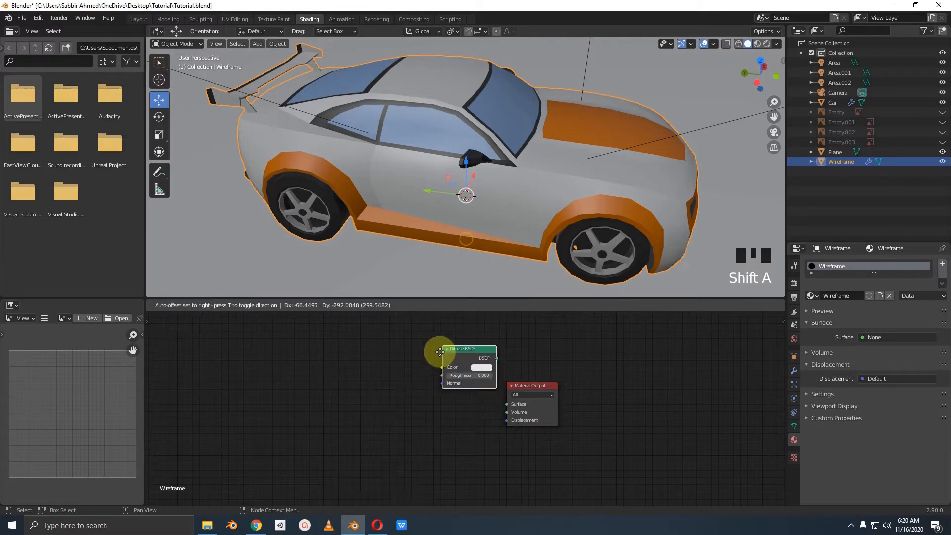
{"action": "left_click", "coordinate": [397, 382]}
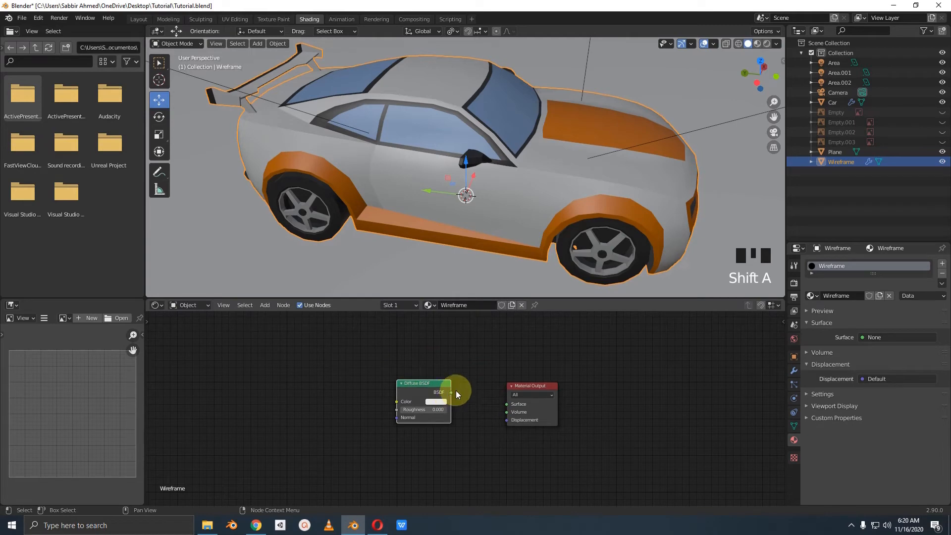
{"action": "left_click_drag", "start_coordinate": [455, 390], "coordinate": [507, 404]}
{"action": "left_click_drag", "start_coordinate": [423, 383], "coordinate": [457, 381]}
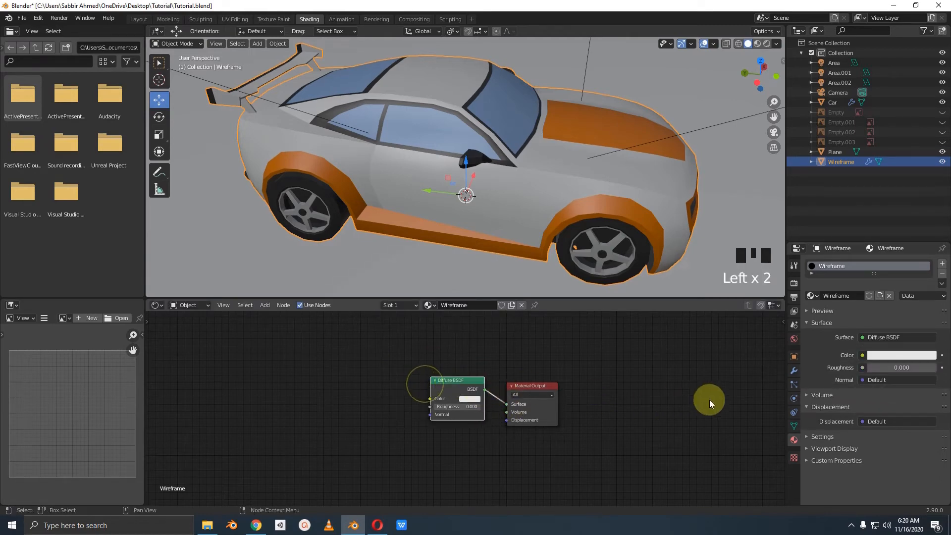
Step: Collapse the Mirror modifier and add a Wireframe modifier to the Wireframe object
{"action": "scroll", "coordinate": [501, 209], "scroll_direction": "up", "scroll_amount": 3}
{"action": "middle_click_drag", "start_coordinate": [501, 209], "coordinate": [589, 218]}
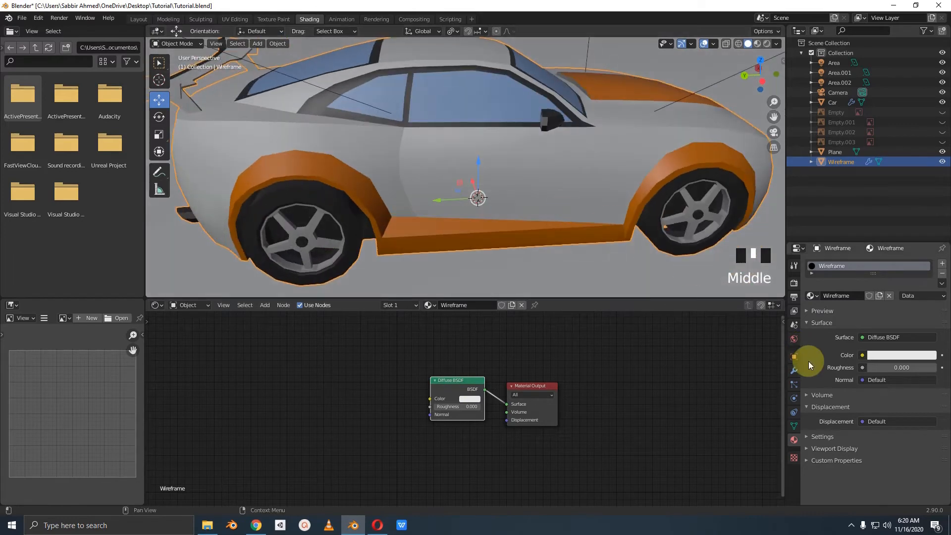
{"action": "left_click", "coordinate": [793, 372]}
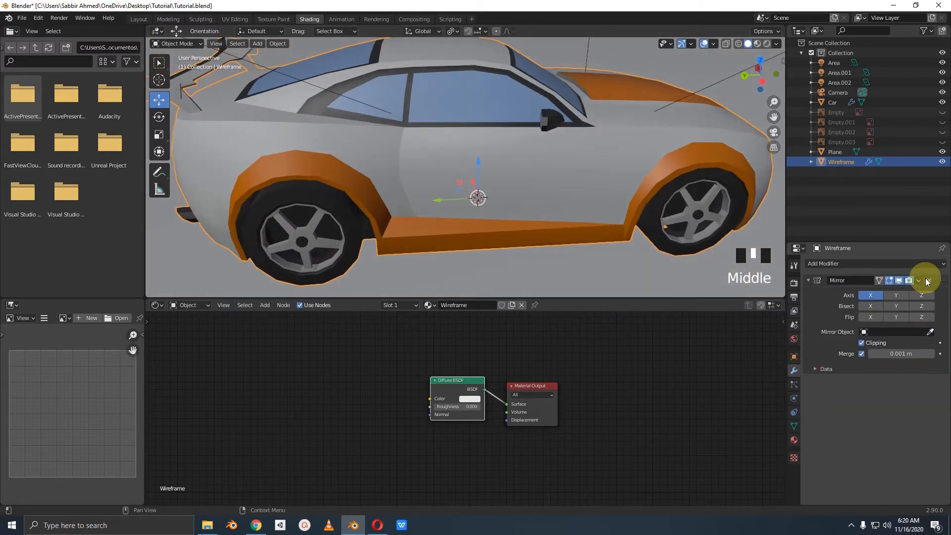
{"action": "left_click", "coordinate": [813, 278]}
{"action": "left_click", "coordinate": [832, 264]}
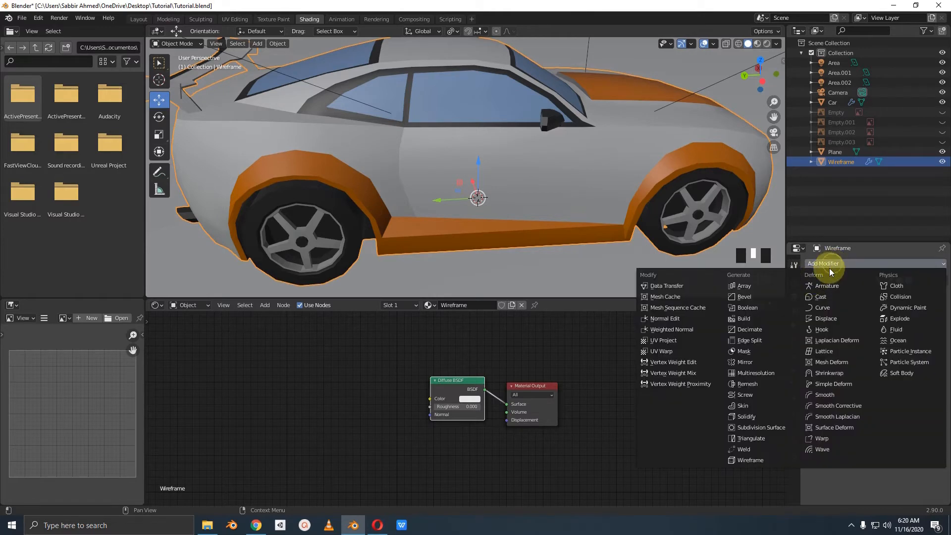
{"action": "left_click", "coordinate": [745, 459]}
Step: Examine the wireframe mesh from several angles with the Car object temporarily hidden, and show the Car again
{"action": "middle_click_drag", "start_coordinate": [661, 199], "coordinate": [606, 198]}
{"action": "left_click", "coordinate": [704, 121]}
{"action": "scroll", "coordinate": [547, 182], "scroll_direction": "down", "scroll_amount": 3}
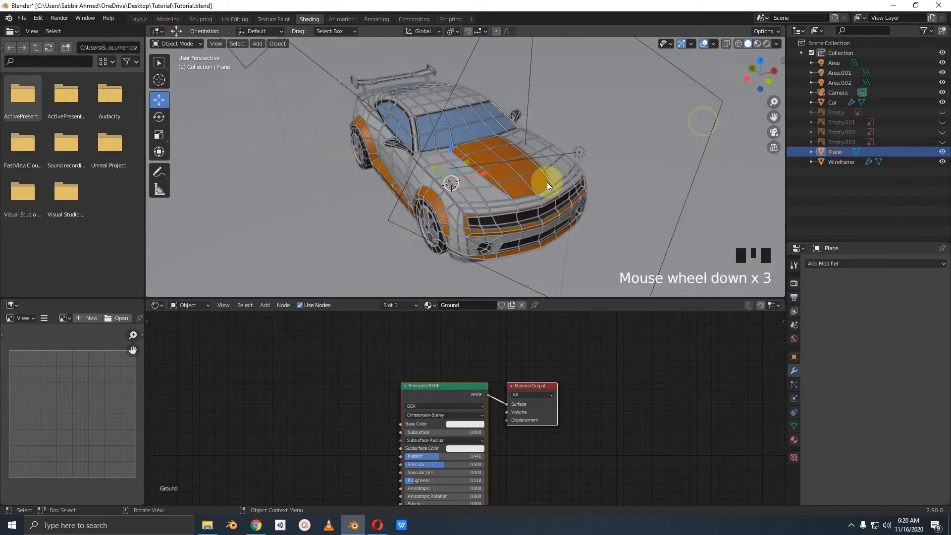
{"action": "middle_click_drag", "start_coordinate": [547, 182], "coordinate": [652, 158]}
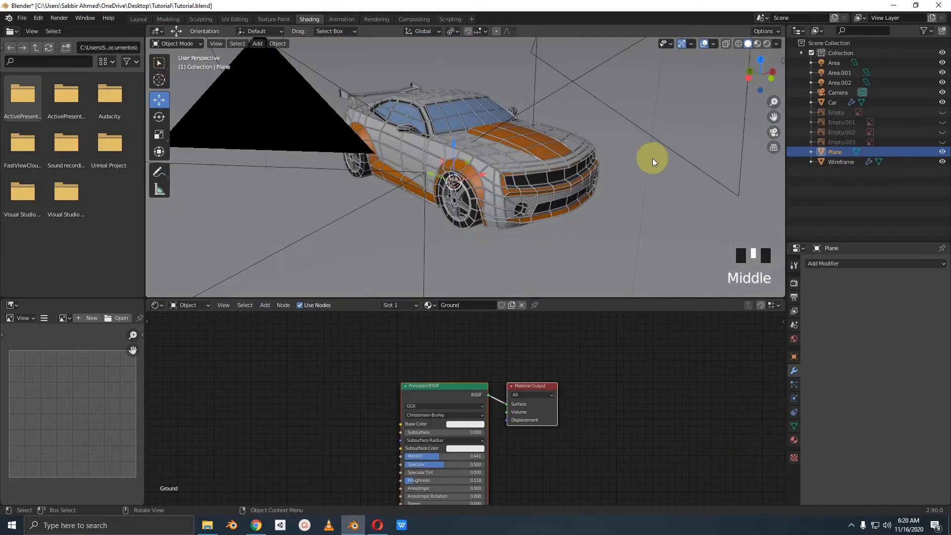
{"action": "left_click", "coordinate": [942, 102]}
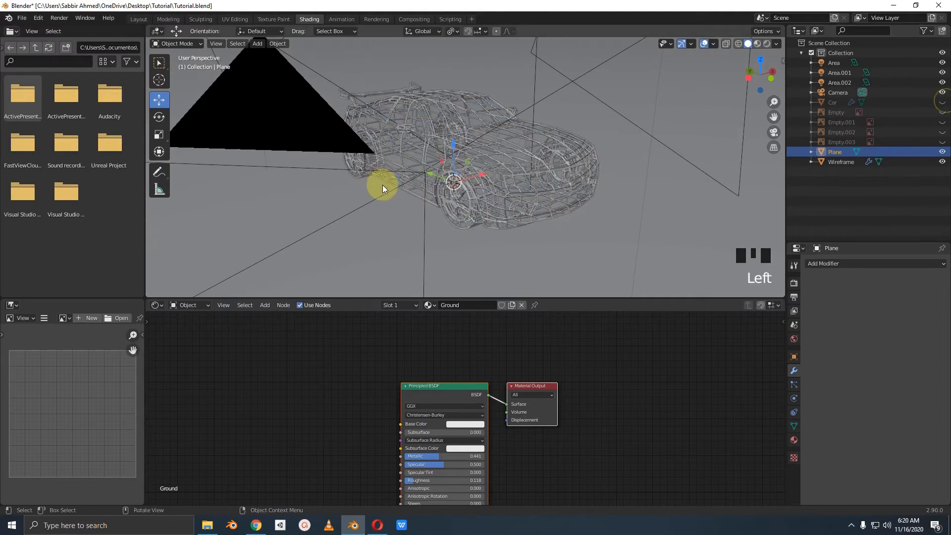
{"action": "middle_click_drag", "start_coordinate": [382, 186], "coordinate": [540, 188]}
{"action": "left_click", "coordinate": [616, 197]}
{"action": "middle_click_drag", "start_coordinate": [616, 197], "coordinate": [542, 193]}
{"action": "left_click", "coordinate": [545, 198]}
{"action": "scroll", "coordinate": [513, 205], "scroll_direction": "up", "scroll_amount": 3}
{"action": "scroll", "coordinate": [514, 205], "scroll_direction": "down", "scroll_amount": 2}
{"action": "scroll", "coordinate": [459, 192], "scroll_direction": "up", "scroll_amount": 2}
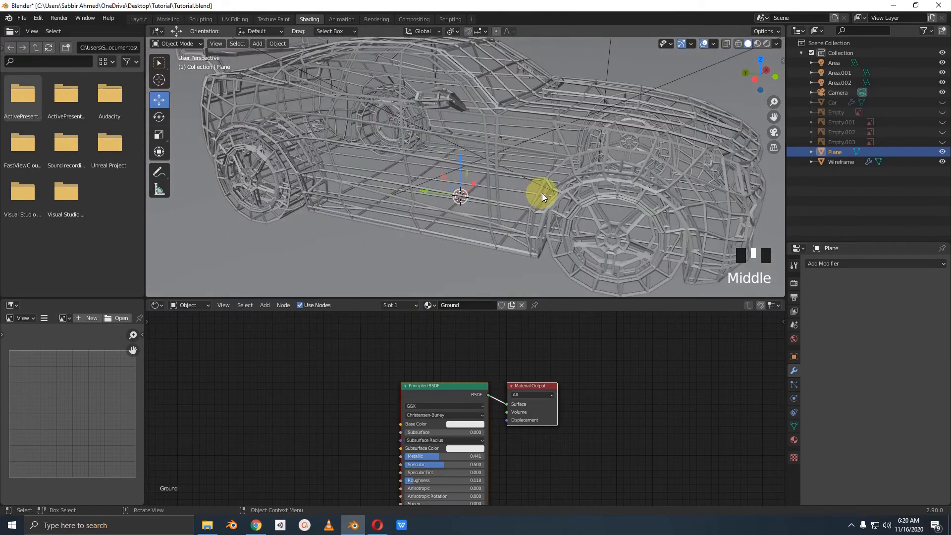
{"action": "left_click", "coordinate": [941, 102]}
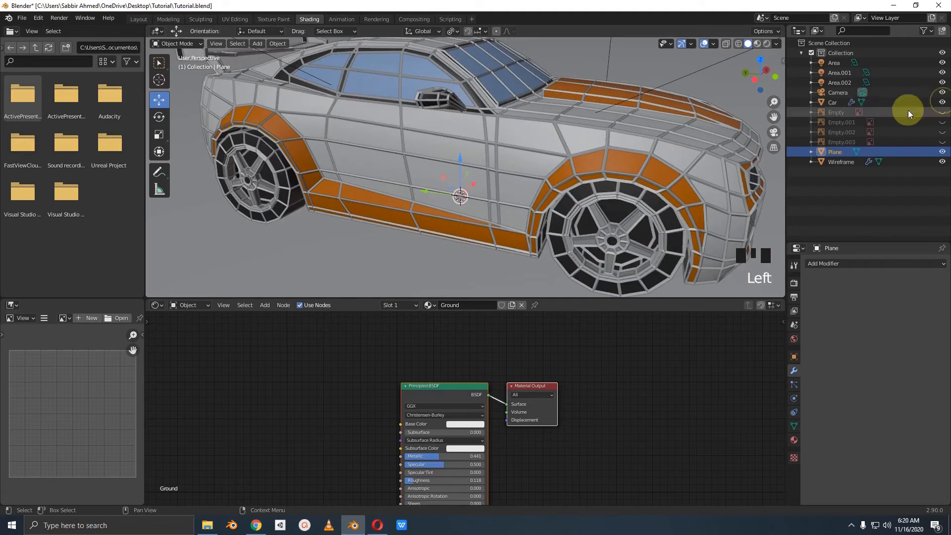
Step: Set the Wireframe modifier's thickness on the Wireframe object to 0.003 m
{"action": "left_click", "coordinate": [836, 163]}
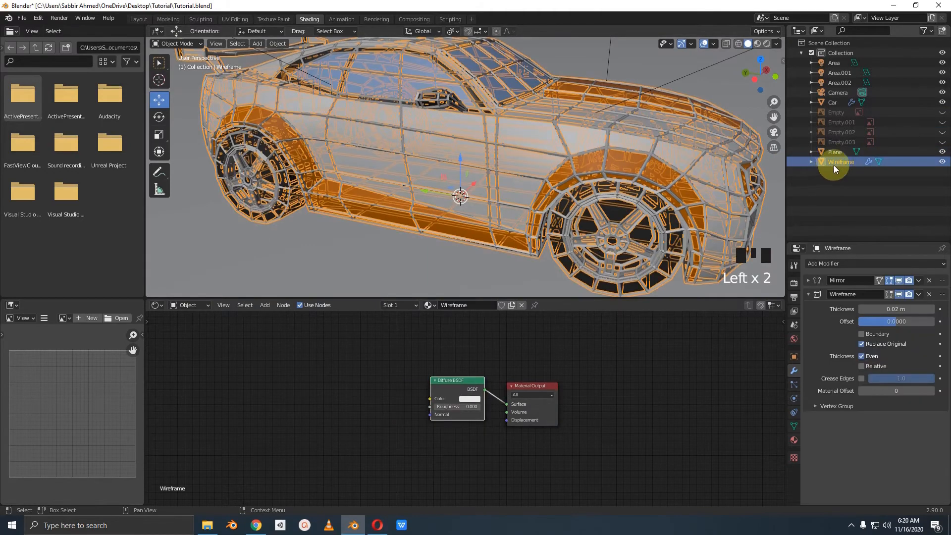
{"action": "left_click", "coordinate": [897, 310]}
{"action": "key", "text": "BackSpace"}
{"action": "key", "text": "BackSpace"}
{"action": "key", "text": "BackSpace"}
{"action": "key", "text": "BackSpace"}
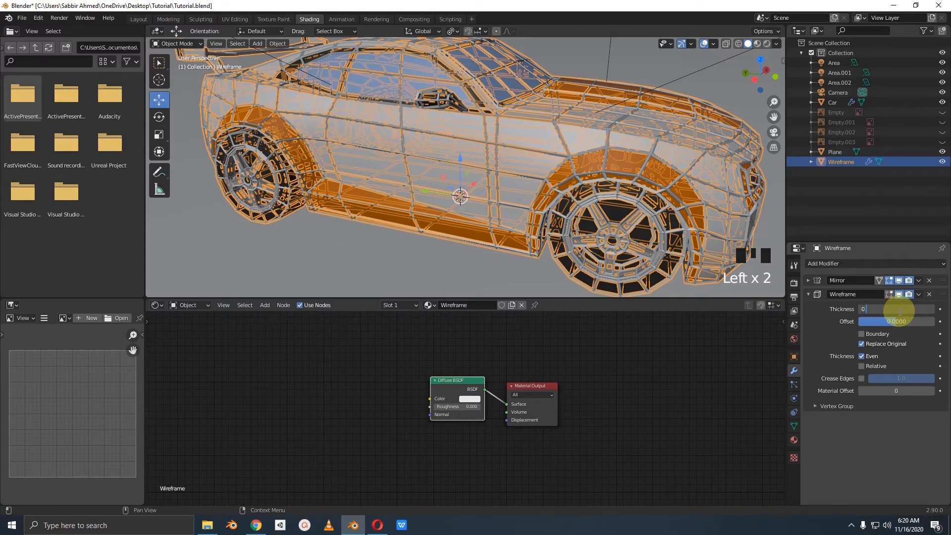
{"action": "type", "text": "003"}
{"action": "key", "text": "Return"}
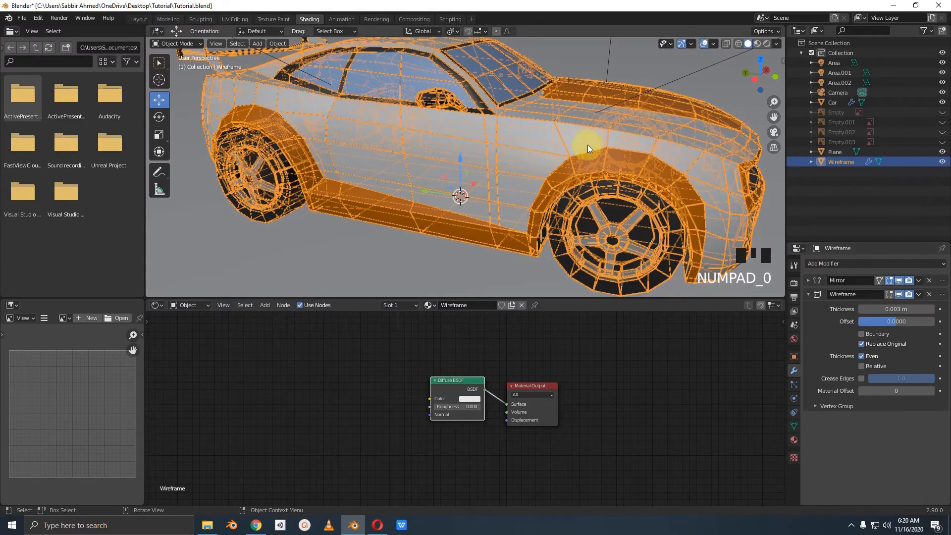
Step: Deselect the Wireframe object and preview the wireframe lines on the car in rendered viewport shading
{"action": "left_click", "coordinate": [625, 72]}
{"action": "middle_click_drag", "start_coordinate": [625, 71], "coordinate": [647, 121]}
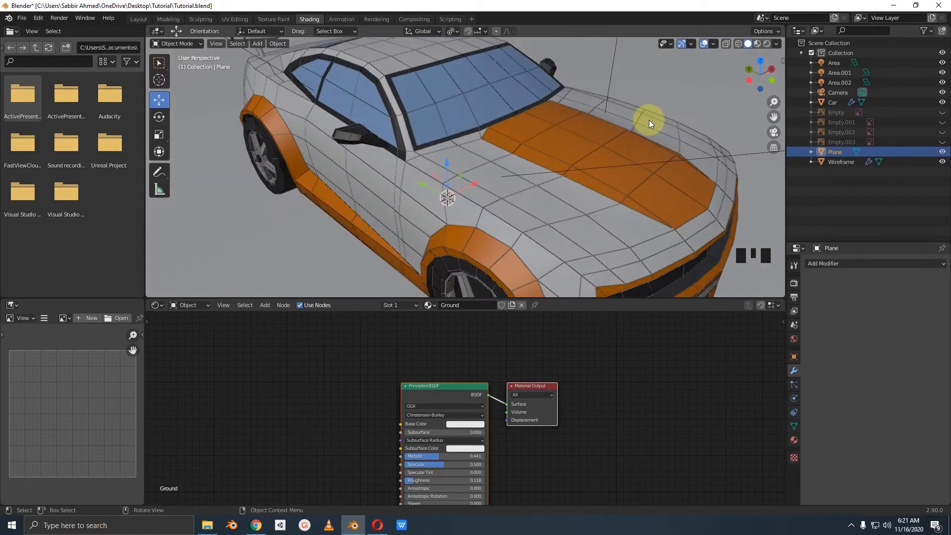
{"action": "left_click", "coordinate": [769, 45]}
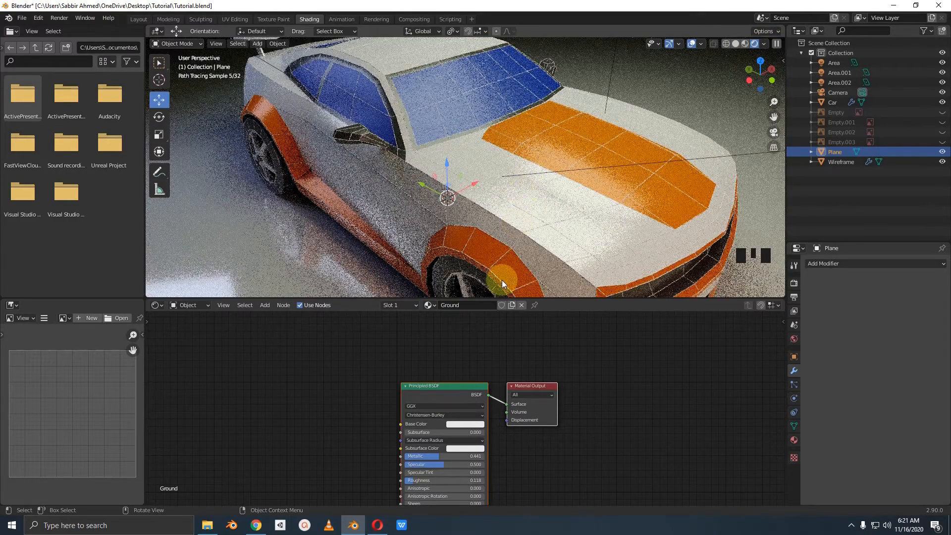
Step: Set the Diffuse BSDF color of the Wireframe material to black
{"action": "left_click", "coordinate": [842, 162]}
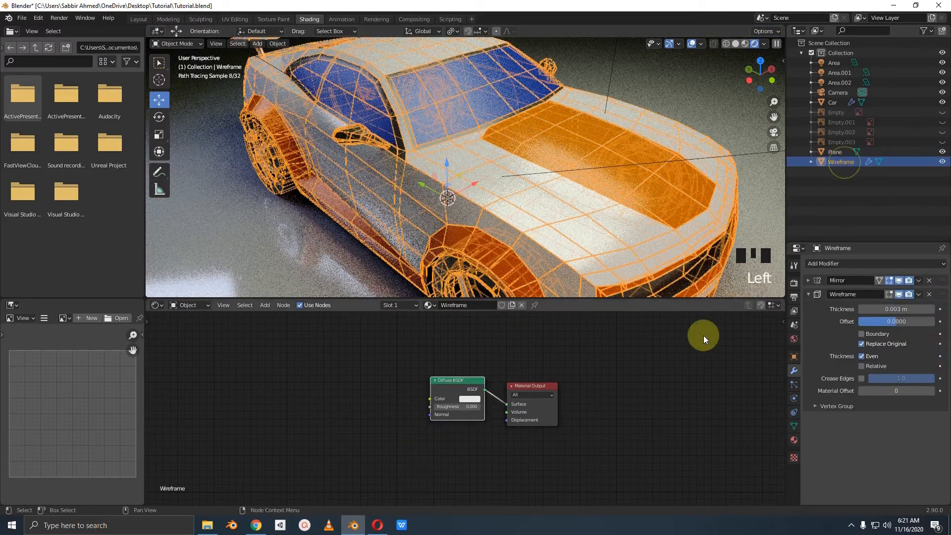
{"action": "left_click", "coordinate": [465, 398]}
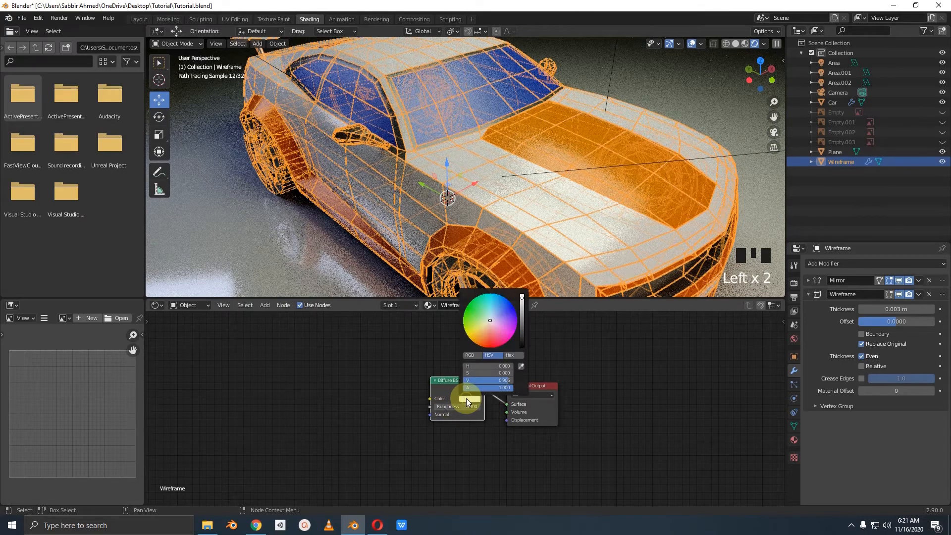
{"action": "left_click_drag", "start_coordinate": [522, 296], "coordinate": [516, 390]}
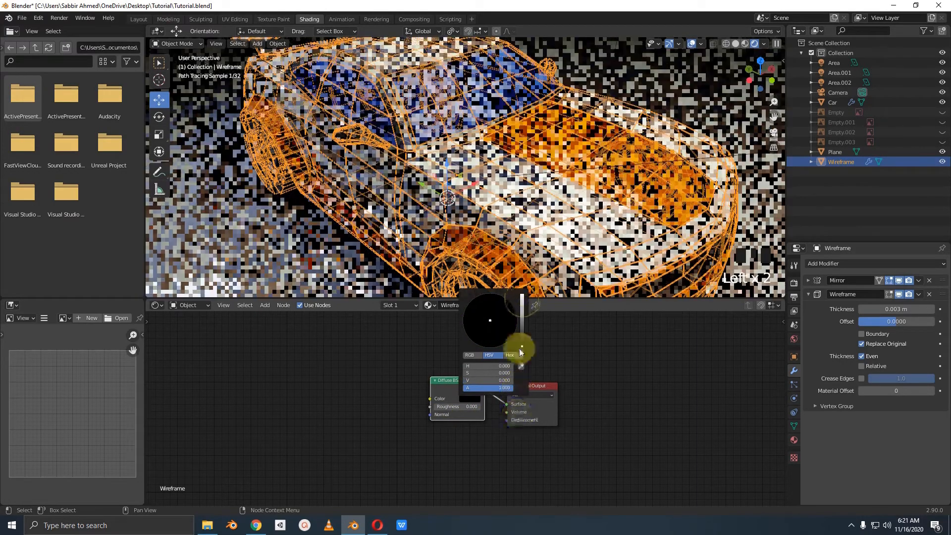
{"action": "left_click", "coordinate": [653, 349]}
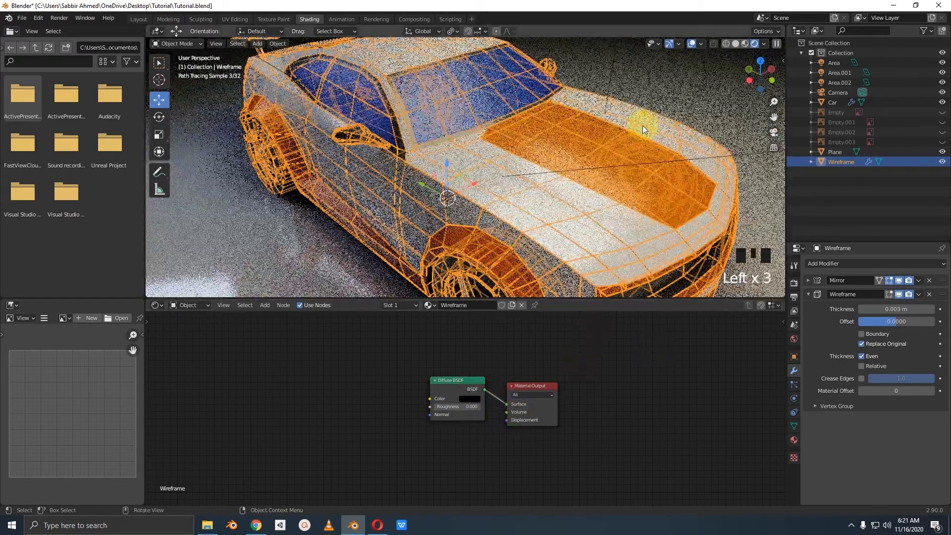
Step: Look through the camera at the car with its wireframe lines in the rendered viewport
{"action": "left_click", "coordinate": [679, 87]}
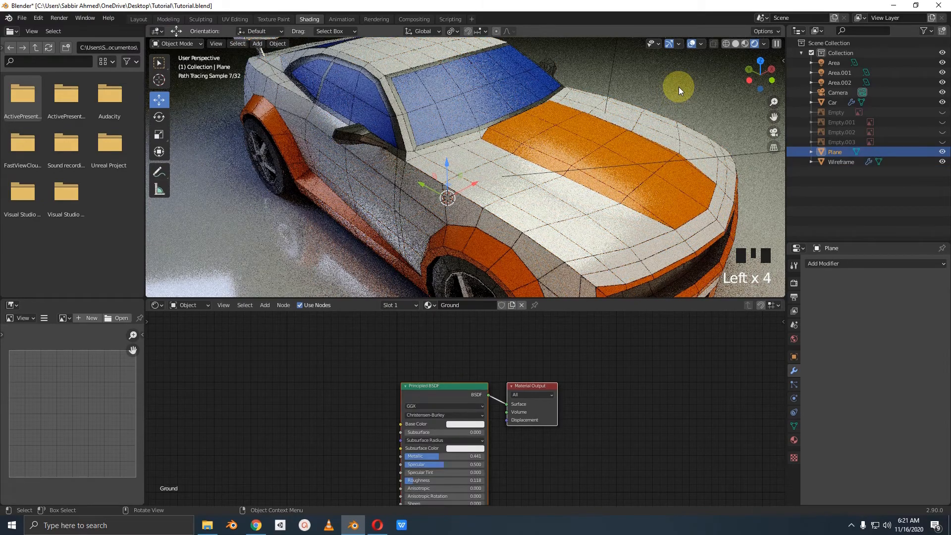
{"action": "key", "text": "KP_0"}
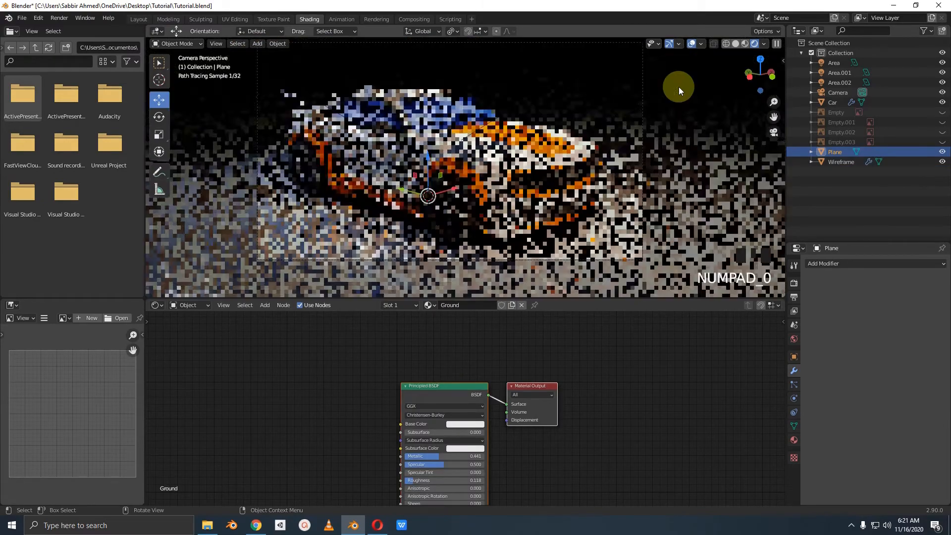
{"action": "scroll", "coordinate": [458, 183], "scroll_direction": "up", "scroll_amount": 2}
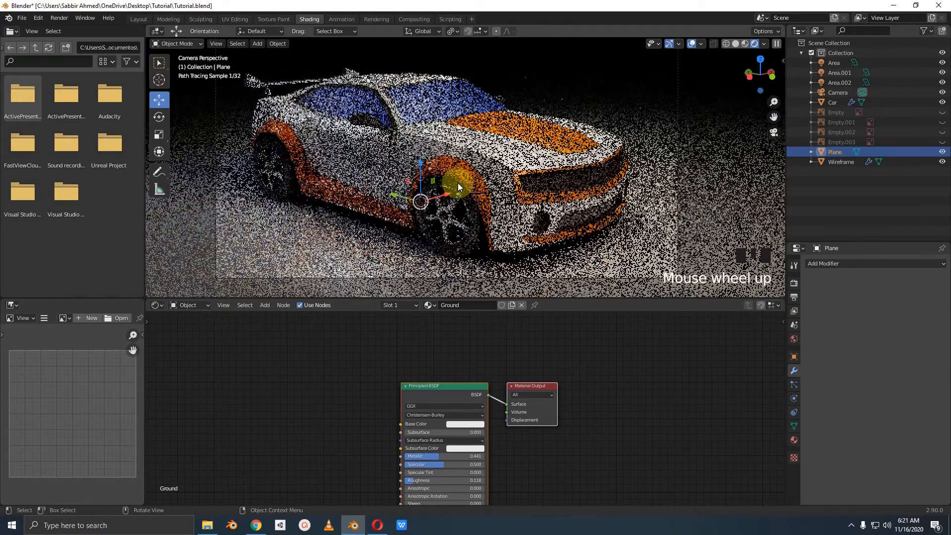
{"action": "scroll", "coordinate": [457, 183], "scroll_direction": "down", "scroll_amount": 2}
{"action": "left_click", "coordinate": [408, 108]}
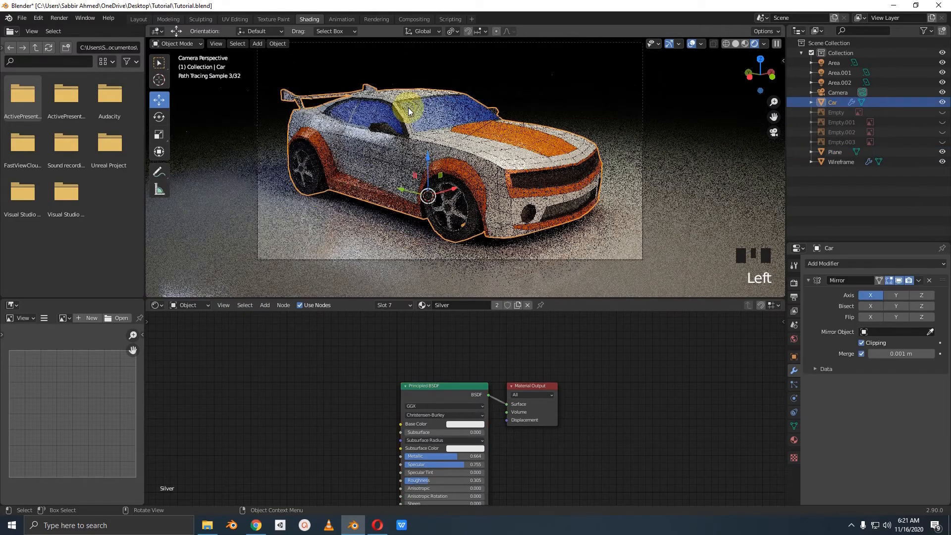
{"action": "left_click", "coordinate": [323, 194]}
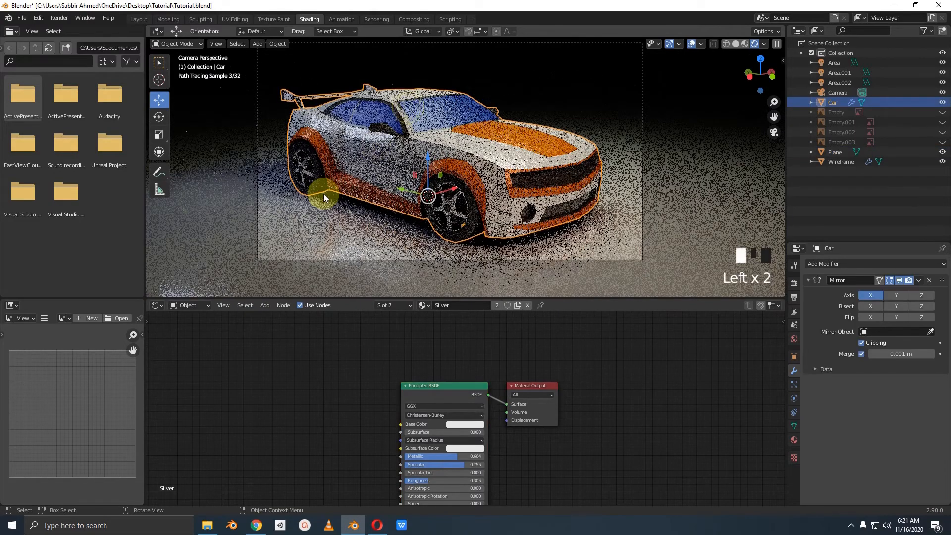
Step: Make the ground plane's material more reflective, with Metallic at 0.591 and Roughness at 0.095
{"action": "left_click", "coordinate": [617, 145]}
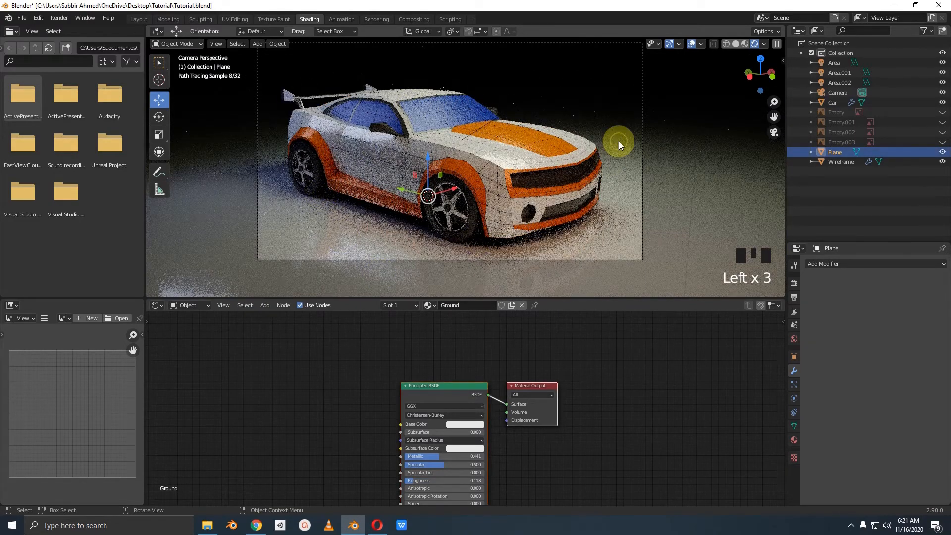
{"action": "middle_click_drag", "start_coordinate": [532, 409], "coordinate": [528, 319]}
{"action": "scroll", "coordinate": [470, 373], "scroll_direction": "up", "scroll_amount": 7}
{"action": "left_click_drag", "start_coordinate": [370, 373], "coordinate": [361, 368]}
{"action": "middle_click_drag", "start_coordinate": [418, 350], "coordinate": [412, 403]}
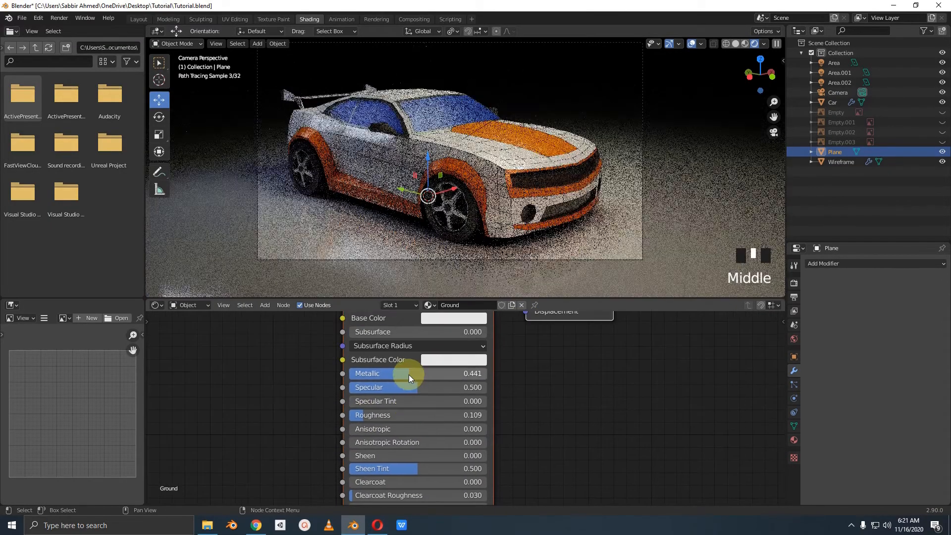
{"action": "left_click_drag", "start_coordinate": [408, 374], "coordinate": [429, 373]}
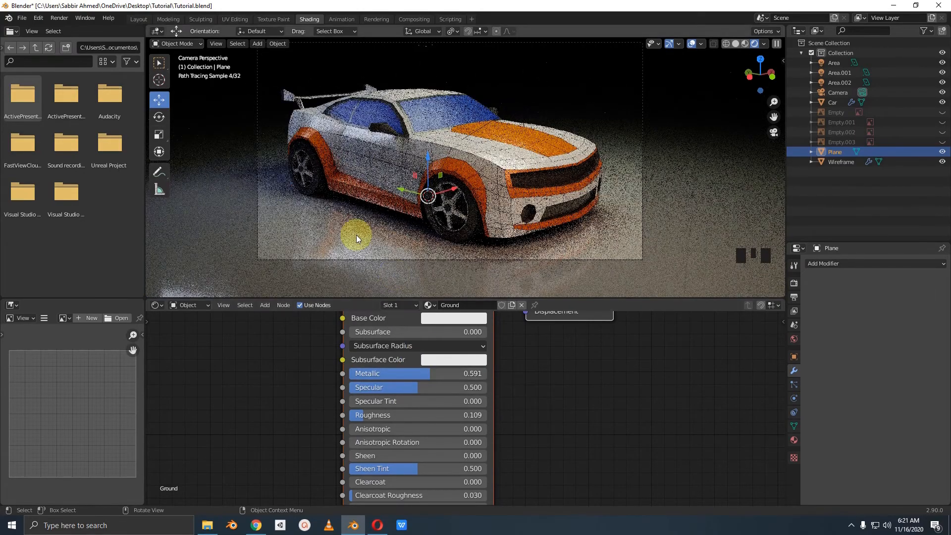
{"action": "mouse_move", "coordinate": [328, 179]}
{"action": "left_mouse_down"}
{"action": "mouse_move", "coordinate": [292, 182]}
{"action": "mouse_move", "coordinate": [344, 190]}
{"action": "left_mouse_up"}
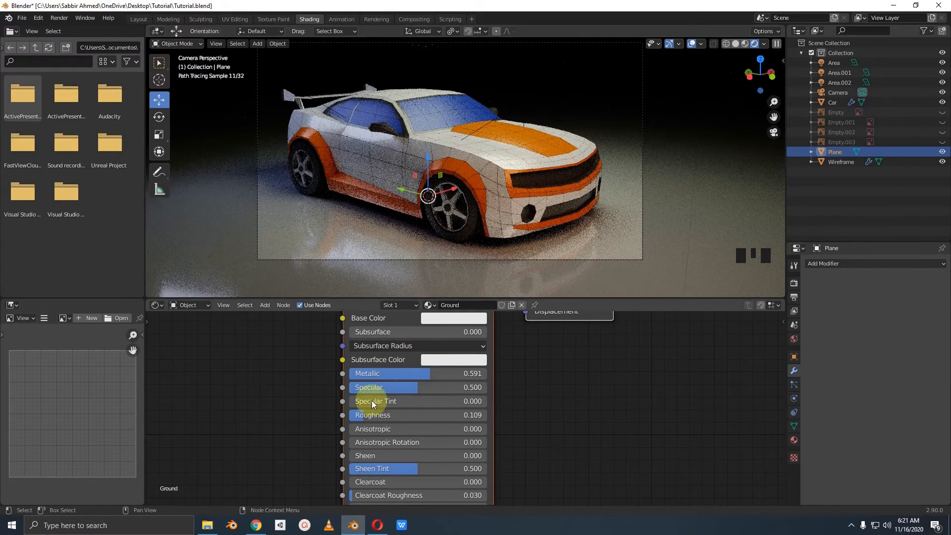
{"action": "left_click_drag", "start_coordinate": [365, 415], "coordinate": [355, 415]}
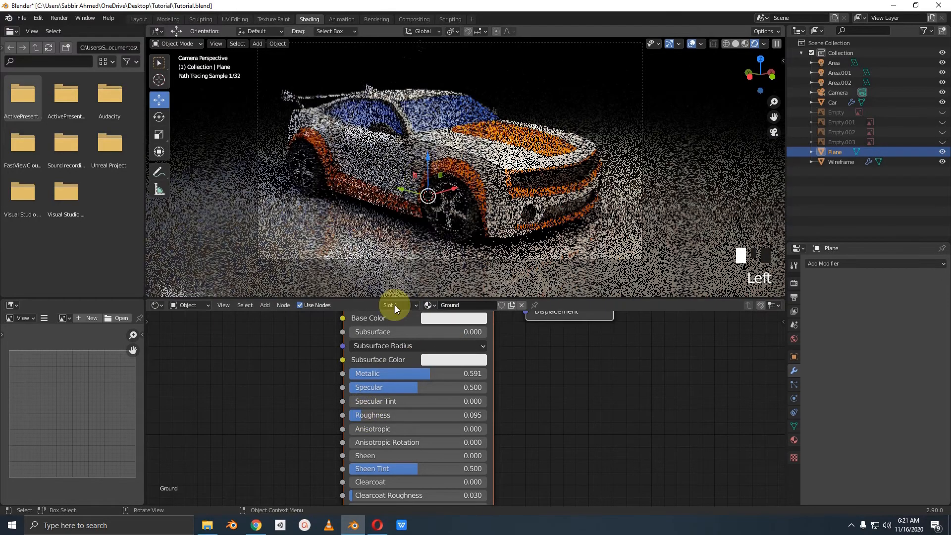
Step: Change the base color of the car's Glass material to a muted, less saturated blue with an HSV value of about 0.471
{"action": "left_click", "coordinate": [414, 132]}
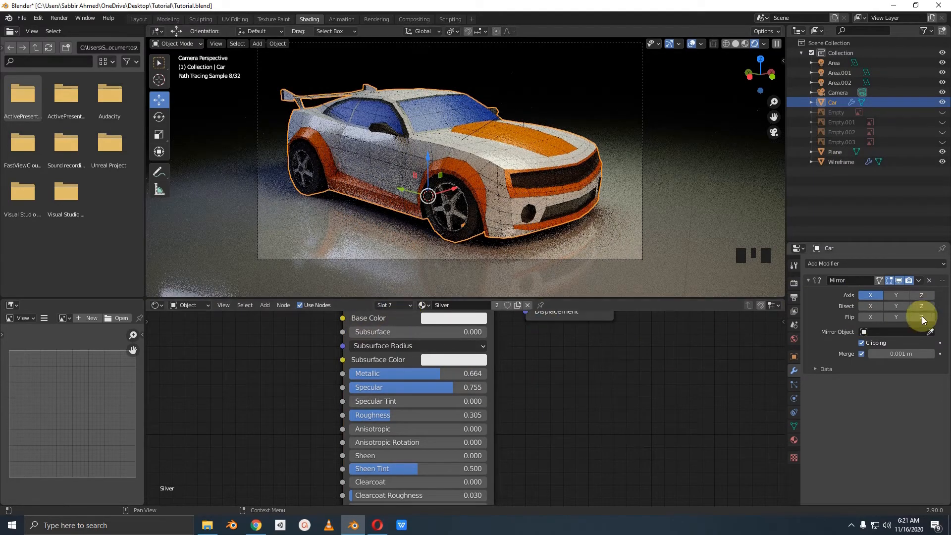
{"action": "left_click", "coordinate": [794, 438]}
{"action": "left_click", "coordinate": [826, 296]}
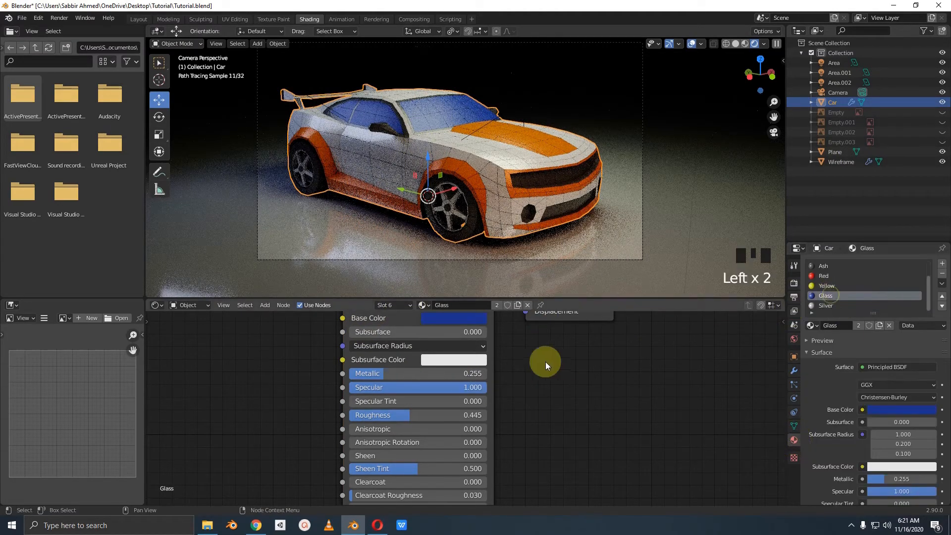
{"action": "middle_click_drag", "start_coordinate": [547, 365], "coordinate": [492, 406]}
{"action": "left_click", "coordinate": [457, 365]}
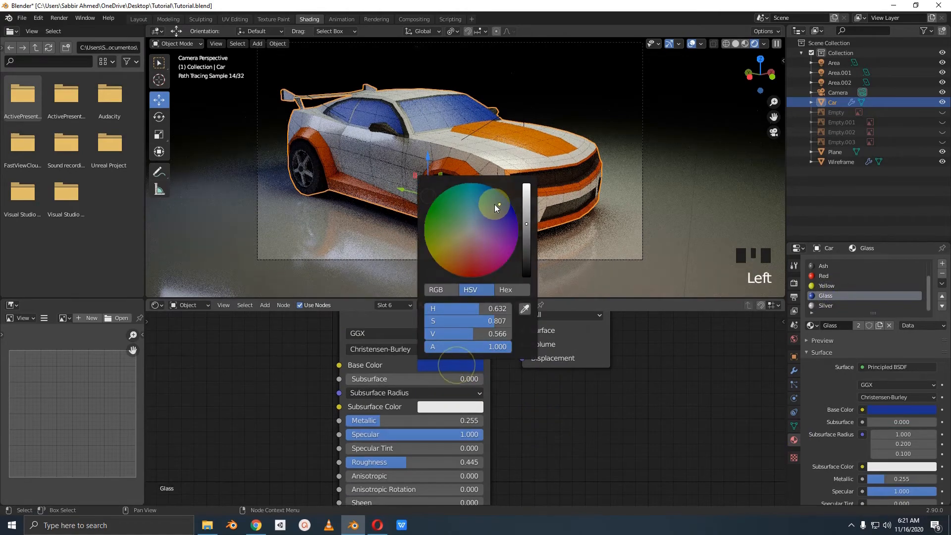
{"action": "left_click_drag", "start_coordinate": [494, 204], "coordinate": [524, 233]}
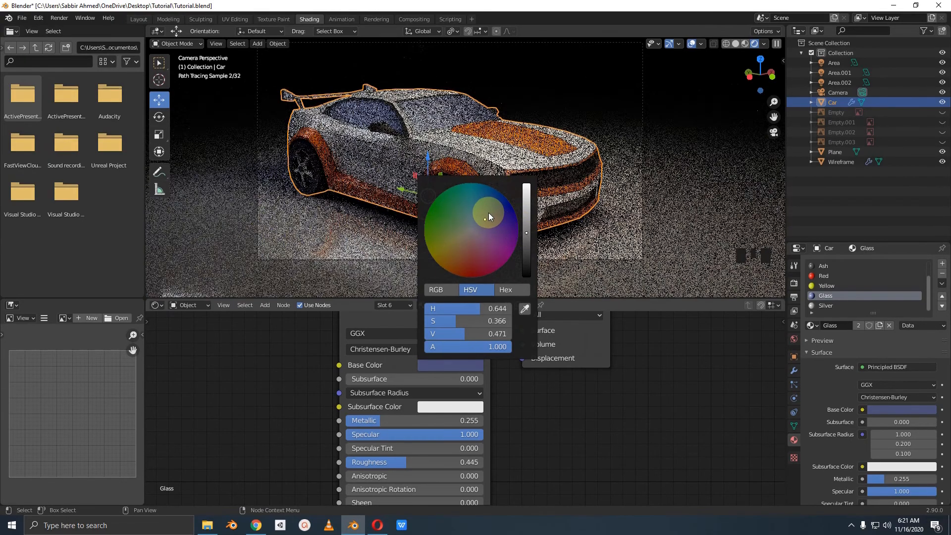
{"action": "left_click", "coordinate": [488, 212]}
{"action": "left_click", "coordinate": [606, 412]}
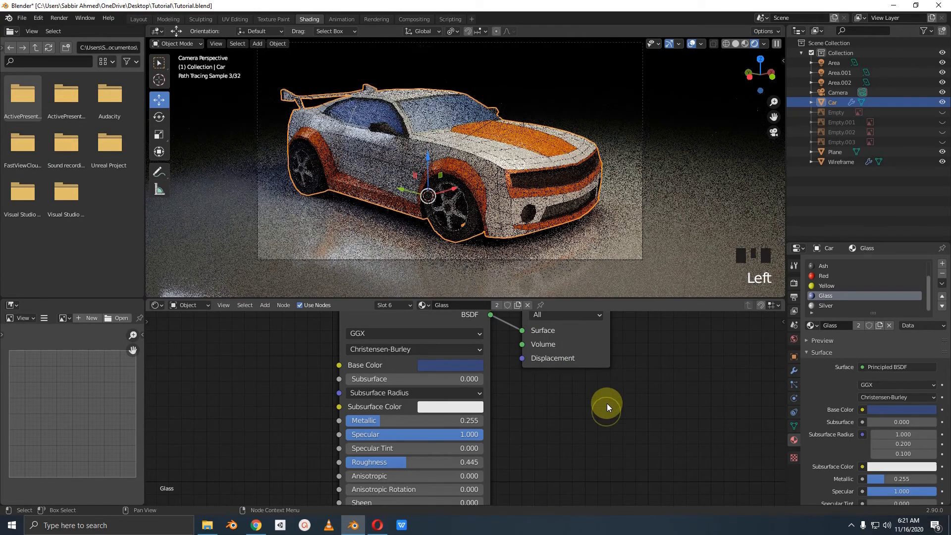
Step: Save the file and render the image of the car with the wireframe overlay
{"action": "key", "text": "ctrl+s"}
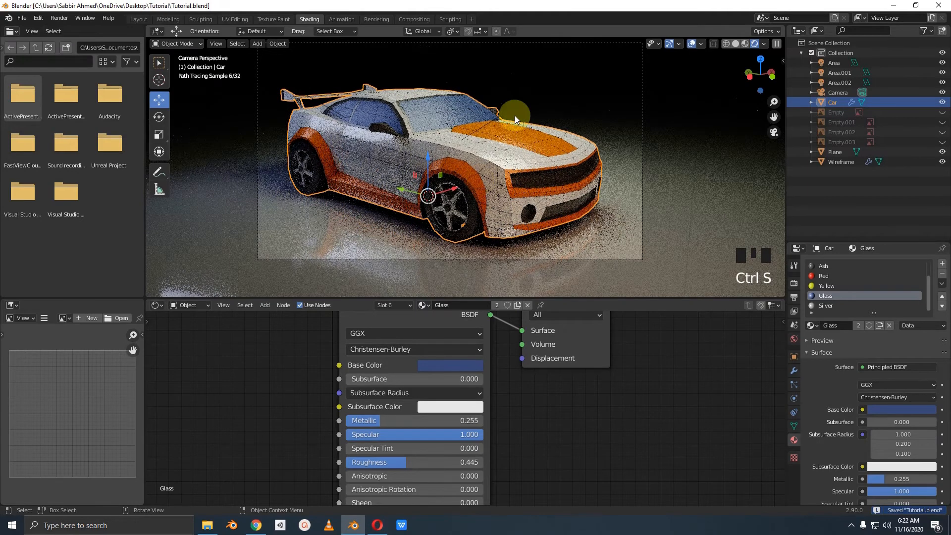
{"action": "left_click", "coordinate": [53, 20]}
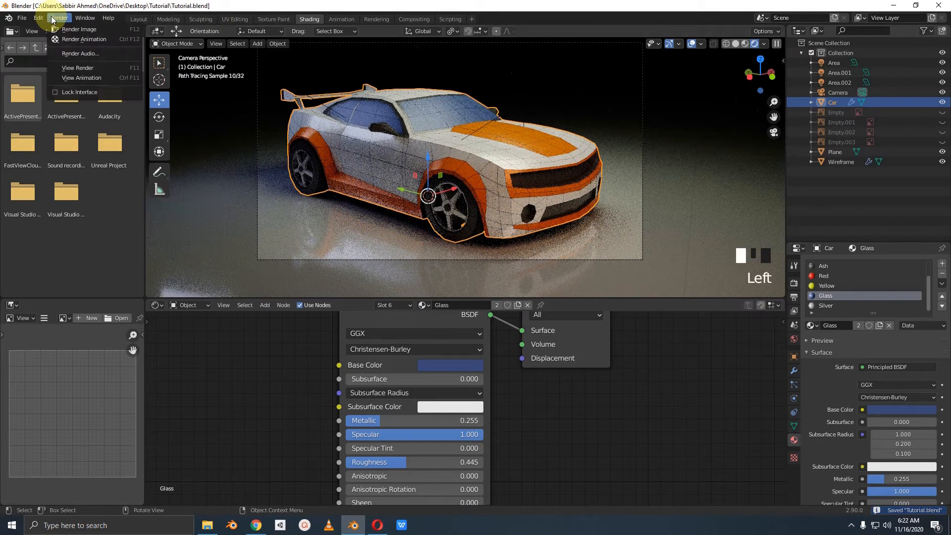
{"action": "left_click", "coordinate": [62, 30]}
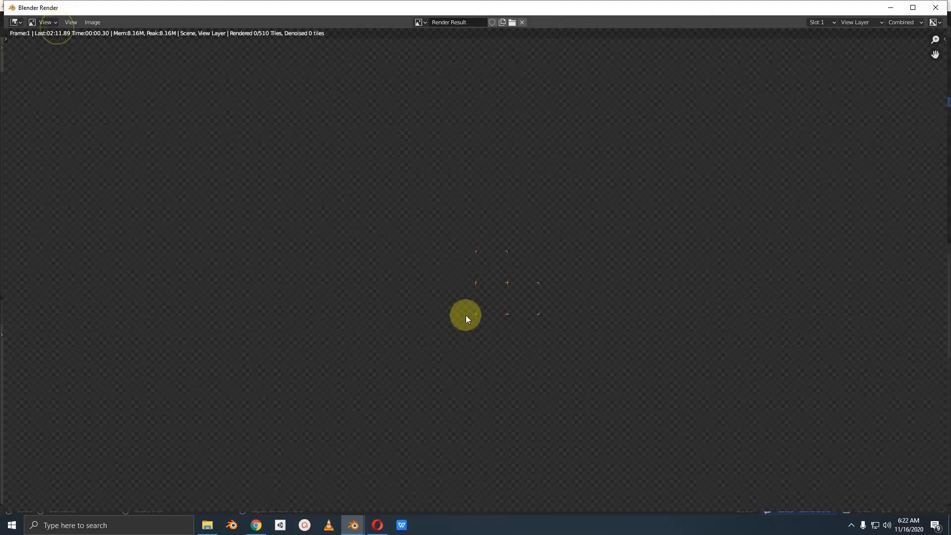
{"action": "scroll", "coordinate": [466, 315], "scroll_direction": "down", "scroll_amount": 1}
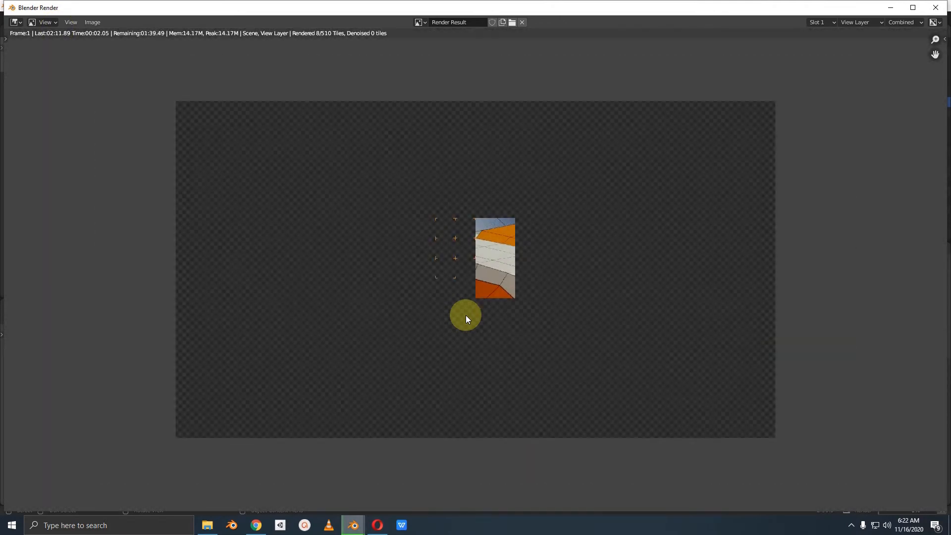
{"action": "scroll", "coordinate": [465, 315], "scroll_direction": "up", "scroll_amount": 2}
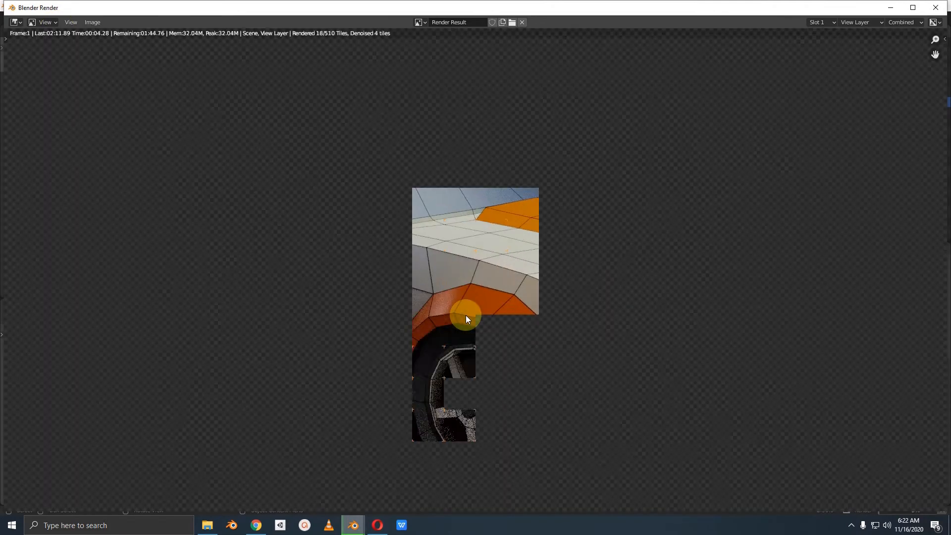